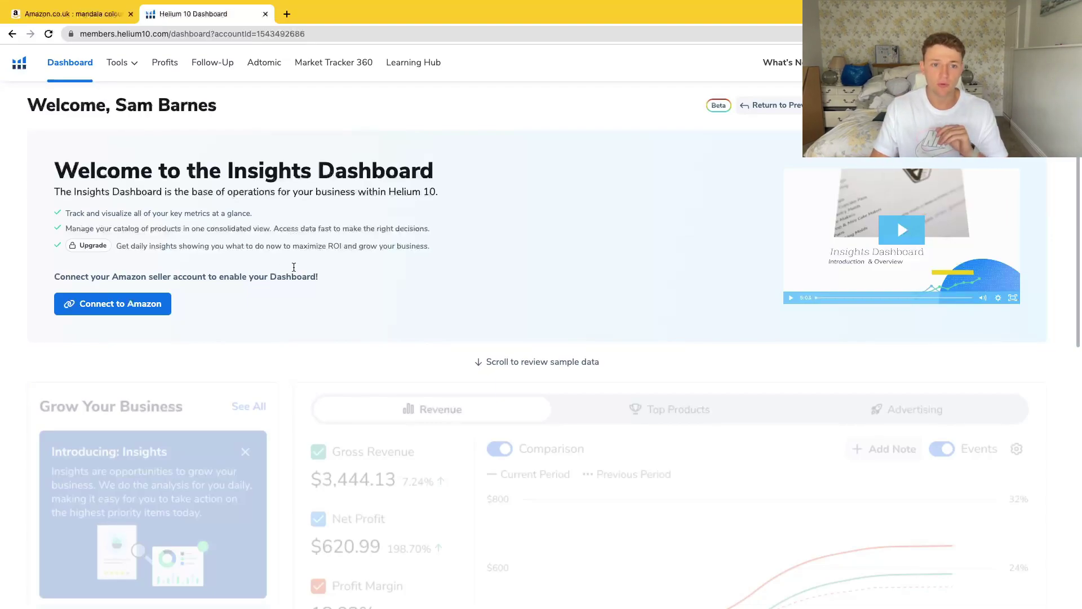
- Open the Magnet keyword research tool and set its marketplace to Amazon UK, matching the Amazon search page
left_click(134, 63)
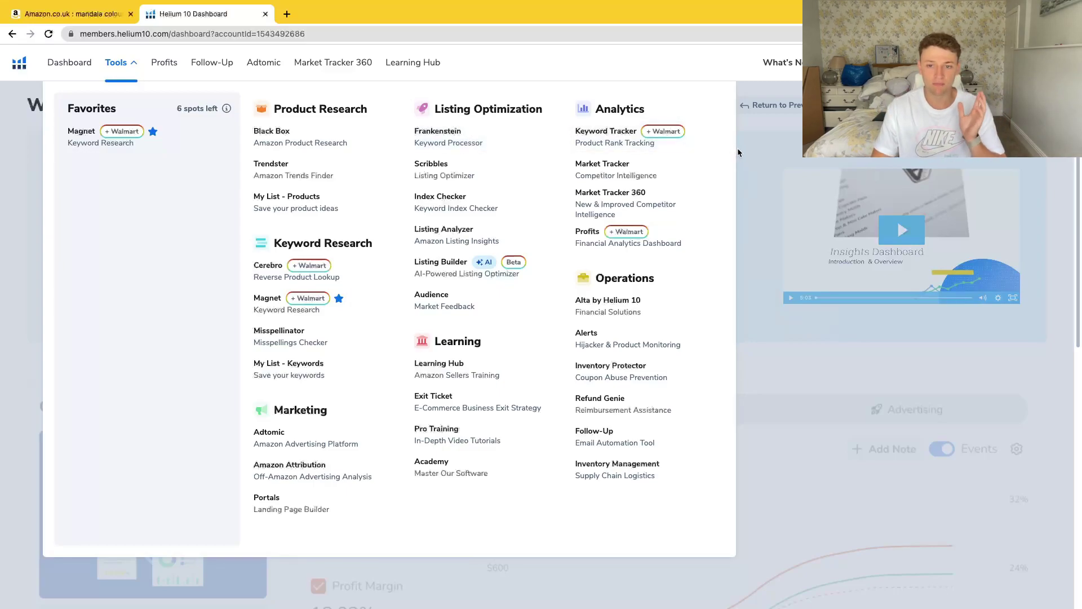
left_click(362, 302)
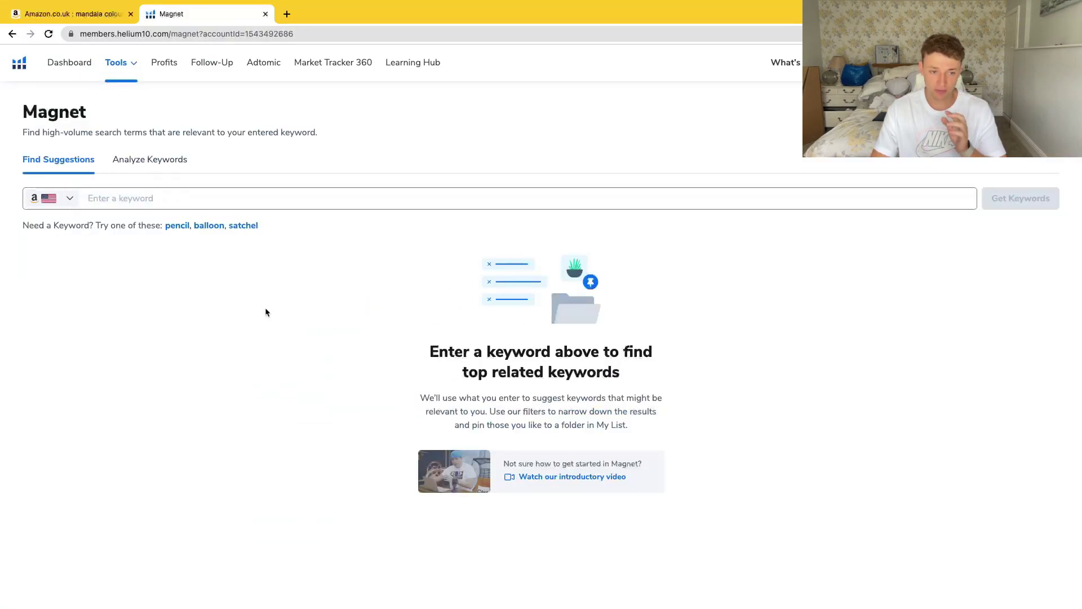
left_click(57, 197)
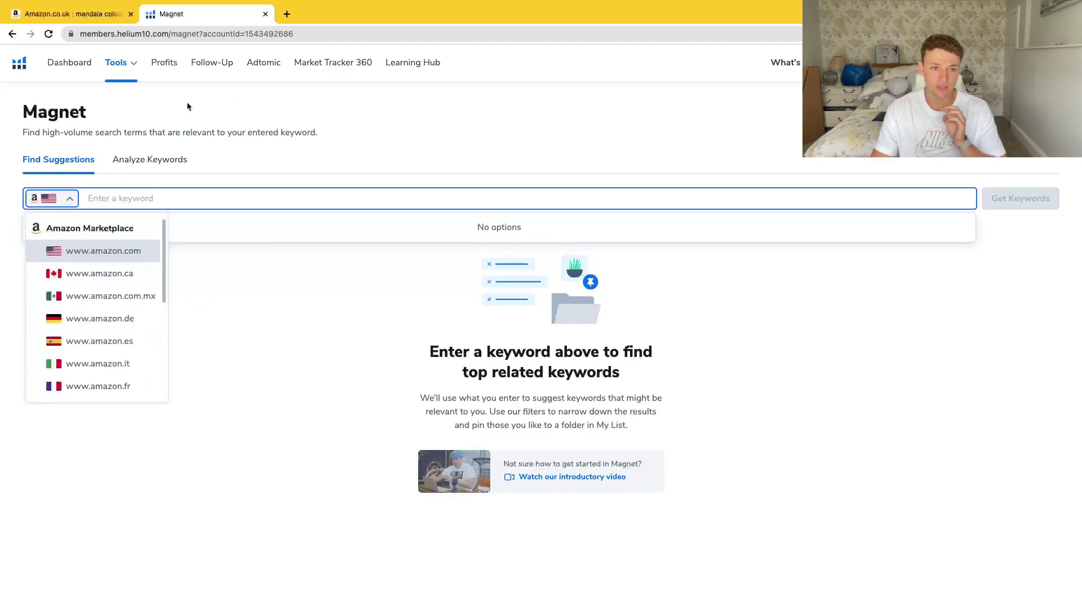
left_click(73, 13)
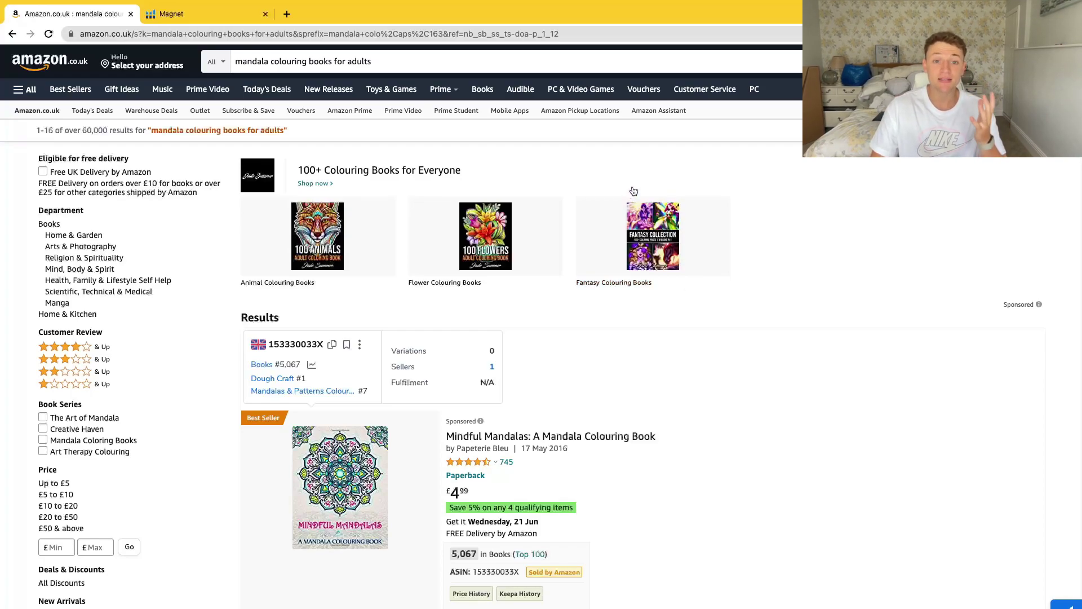
double_click(112, 34)
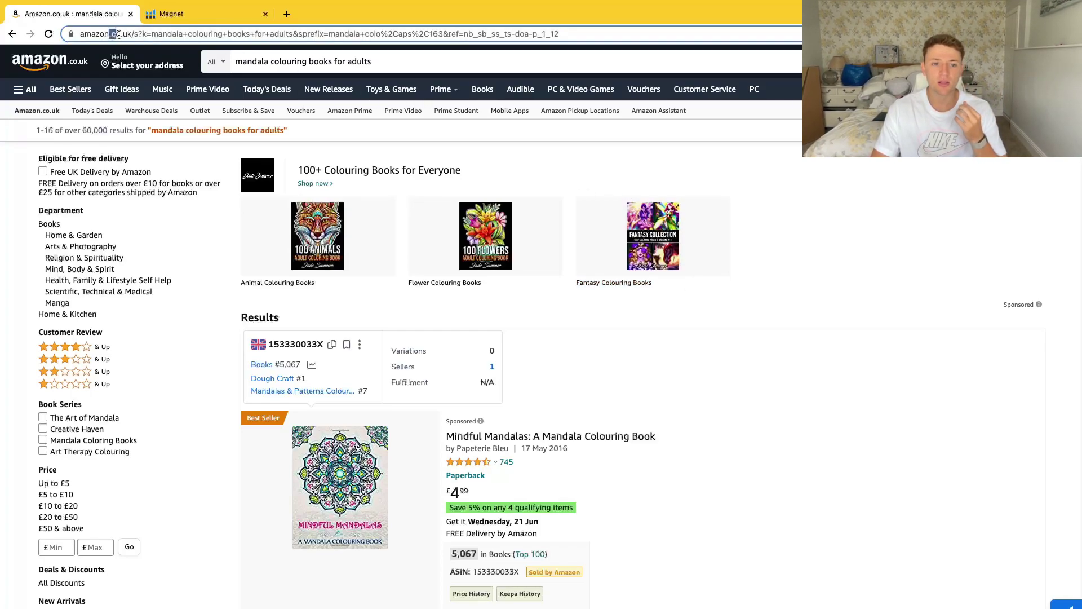
left_click(190, 21)
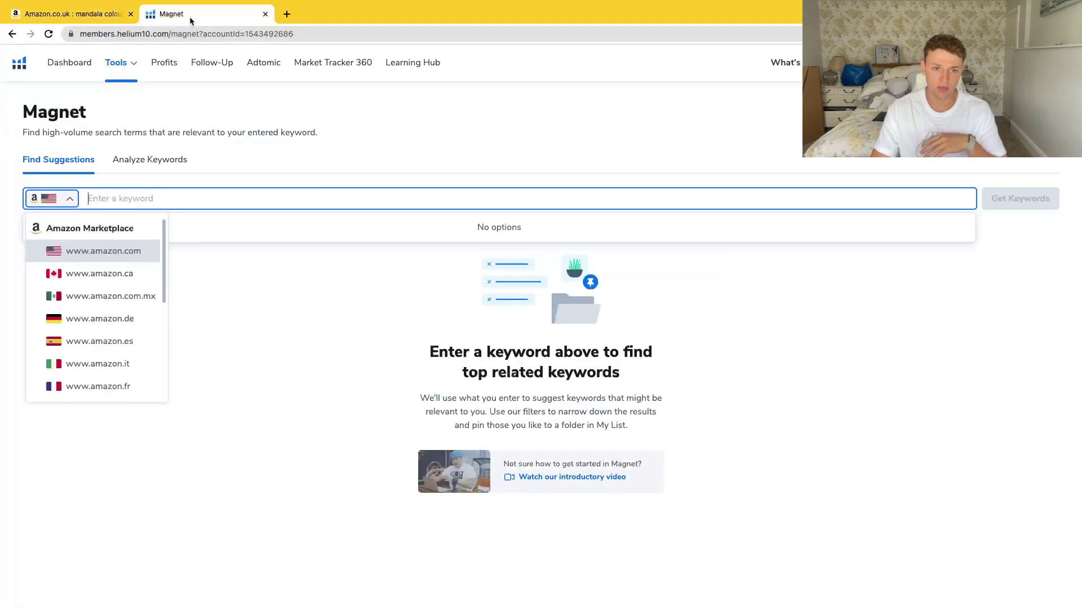
scroll(135, 338, "down", 2)
left_click(132, 355)
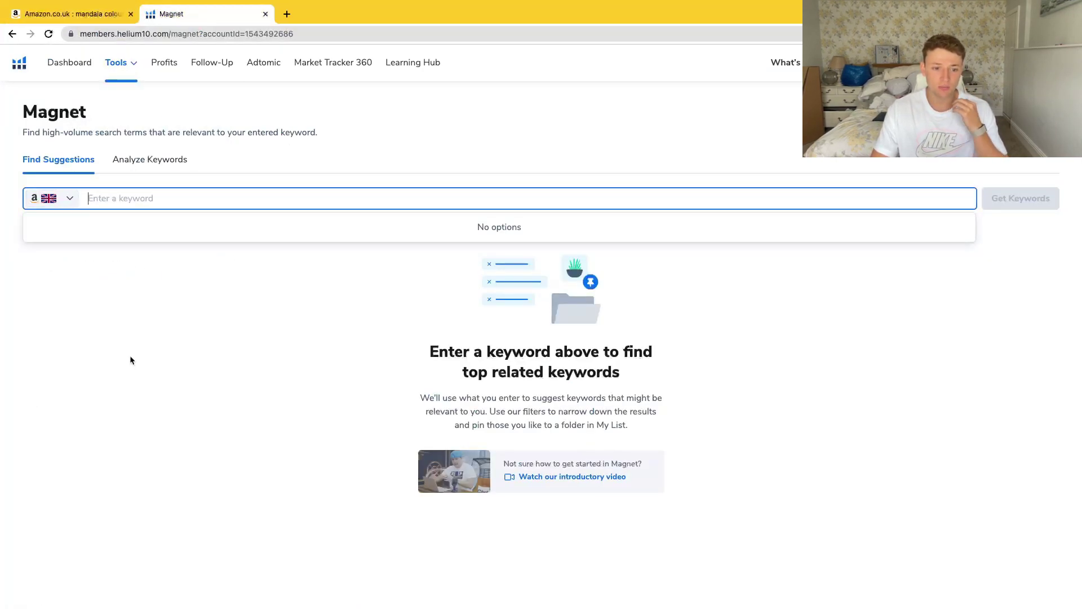
- Copy "mandala colouring books for adults" from the Amazon search into Magnet and fetch its related keywords
left_click(73, 14)
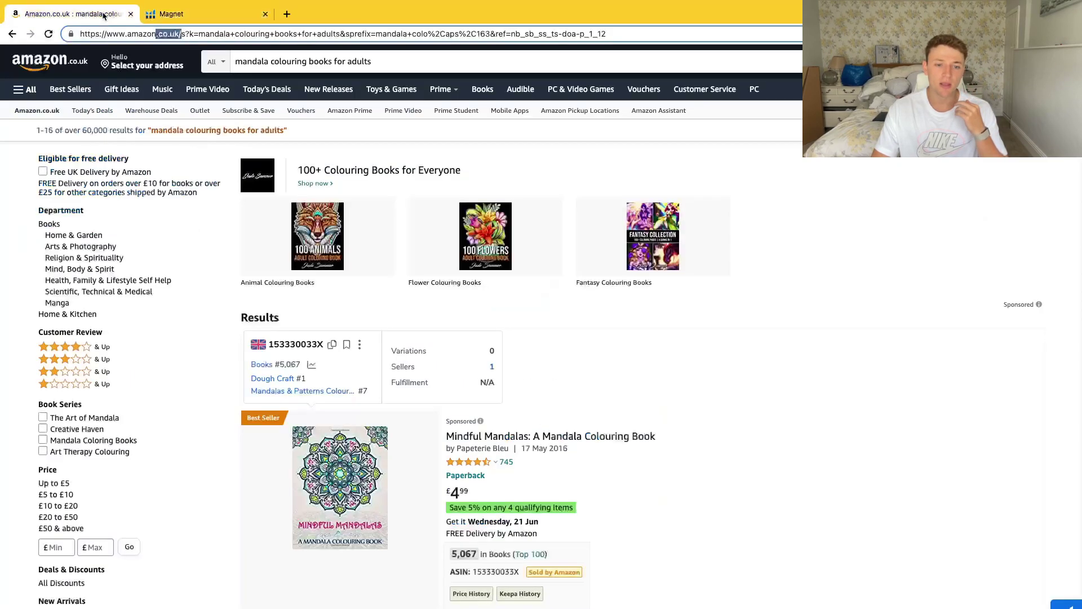
left_click(375, 61)
left_click_drag(375, 61, 245, 52)
key("ctrl+c")
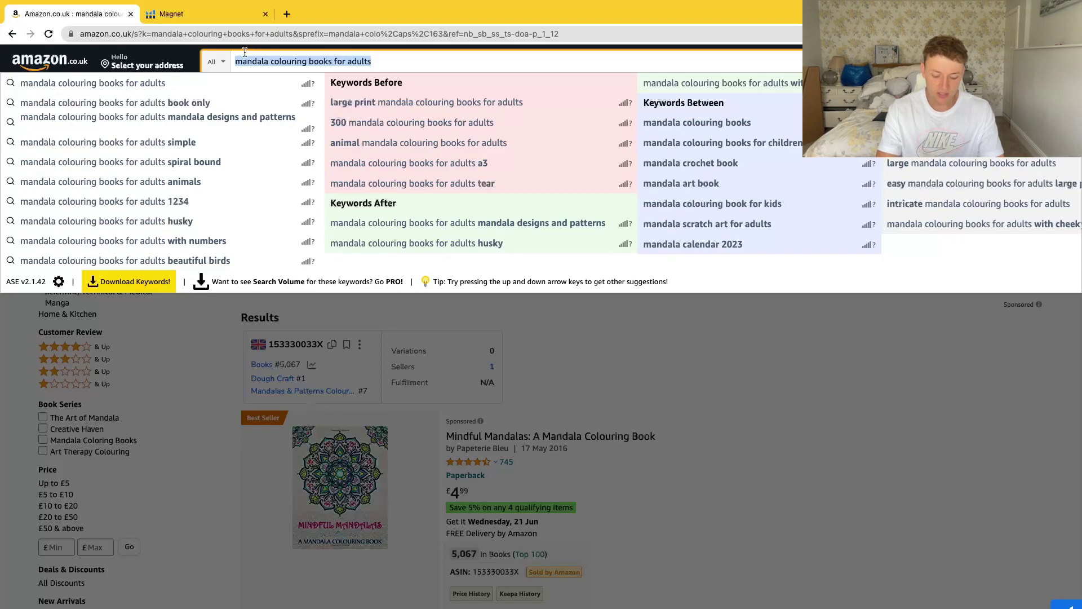
key("ctrl+Tab")
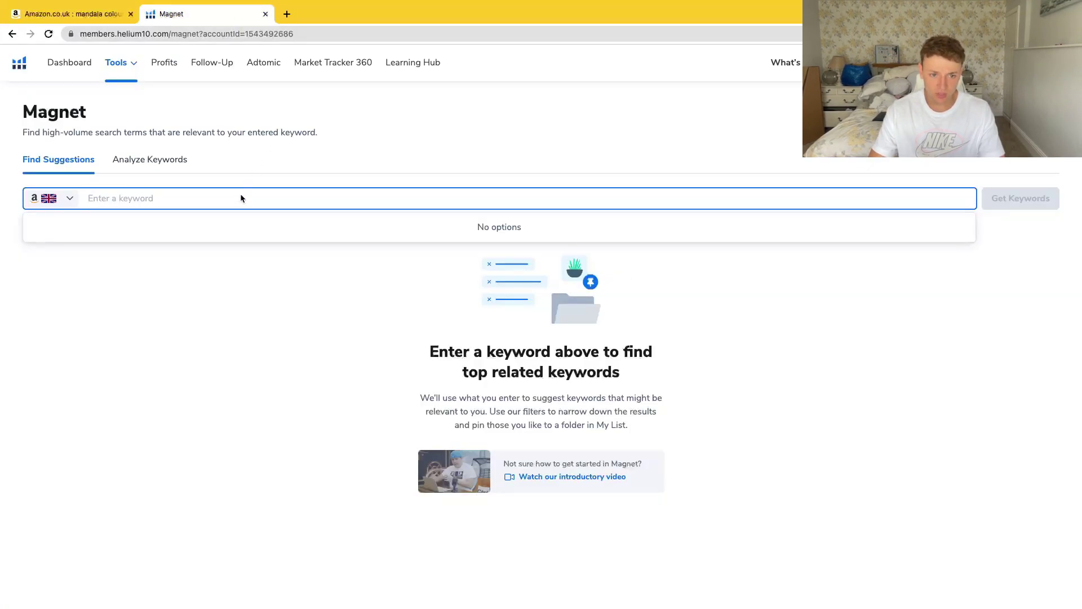
key("ctrl+v")
key("Return")
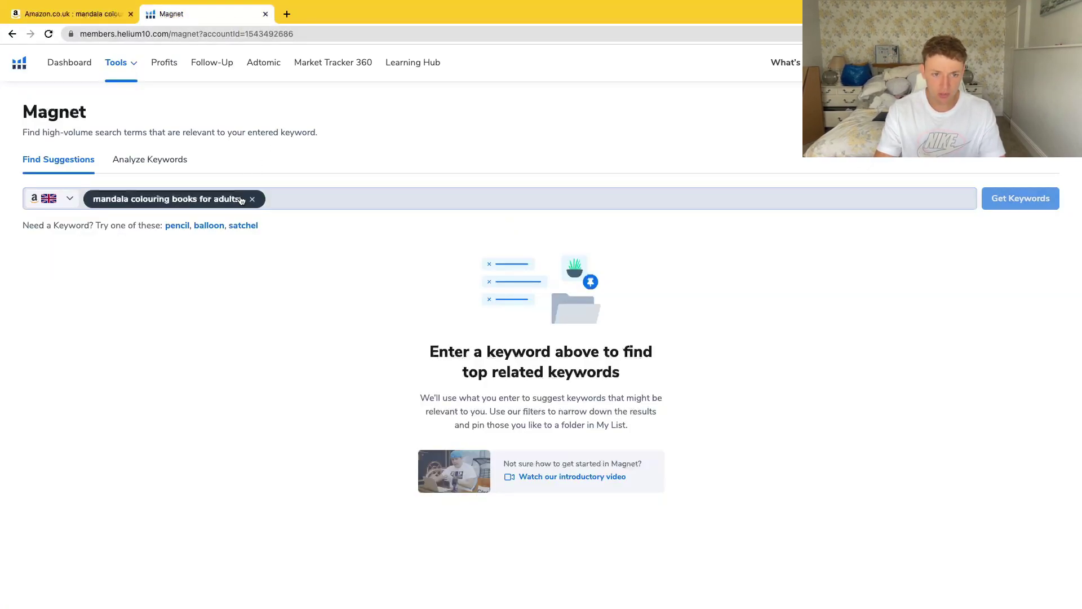
left_click(1026, 204)
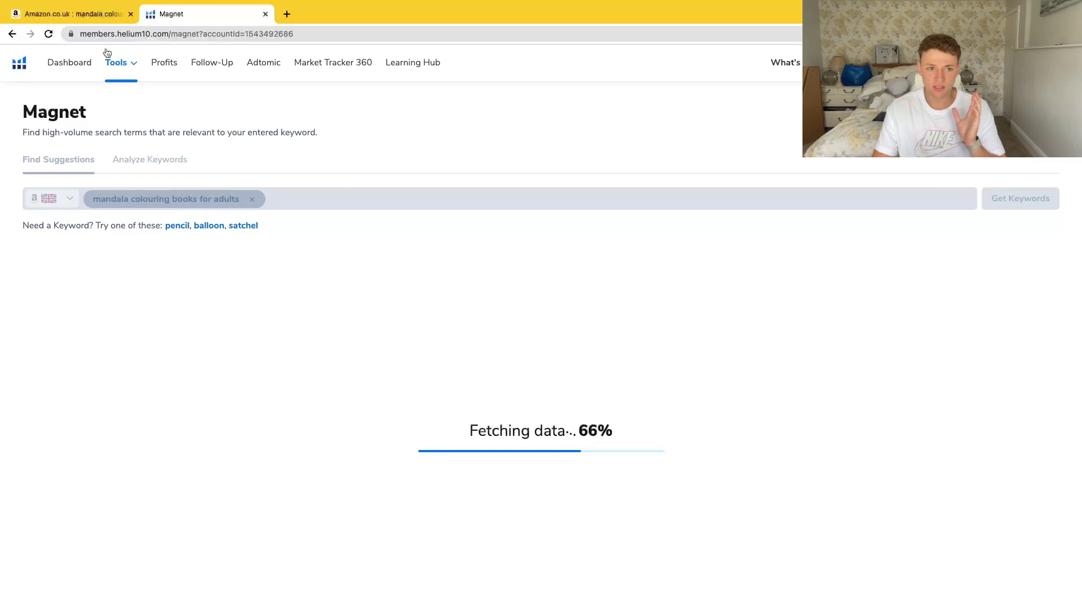
- Review the Amazon search phrase and its keyword suggestions, and return to the Magnet results
left_click(92, 18)
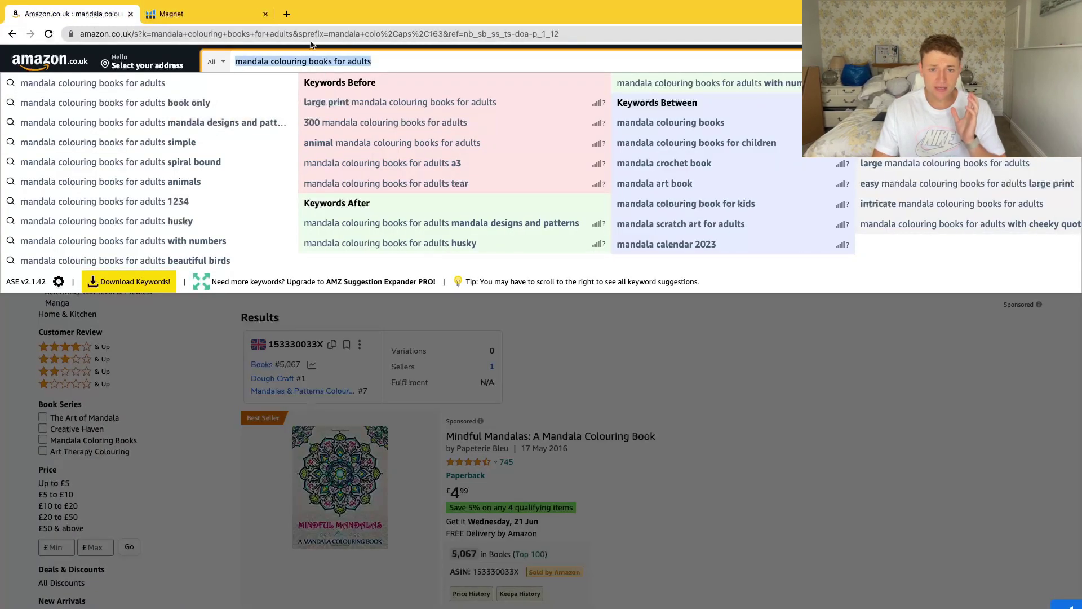
left_click(221, 16)
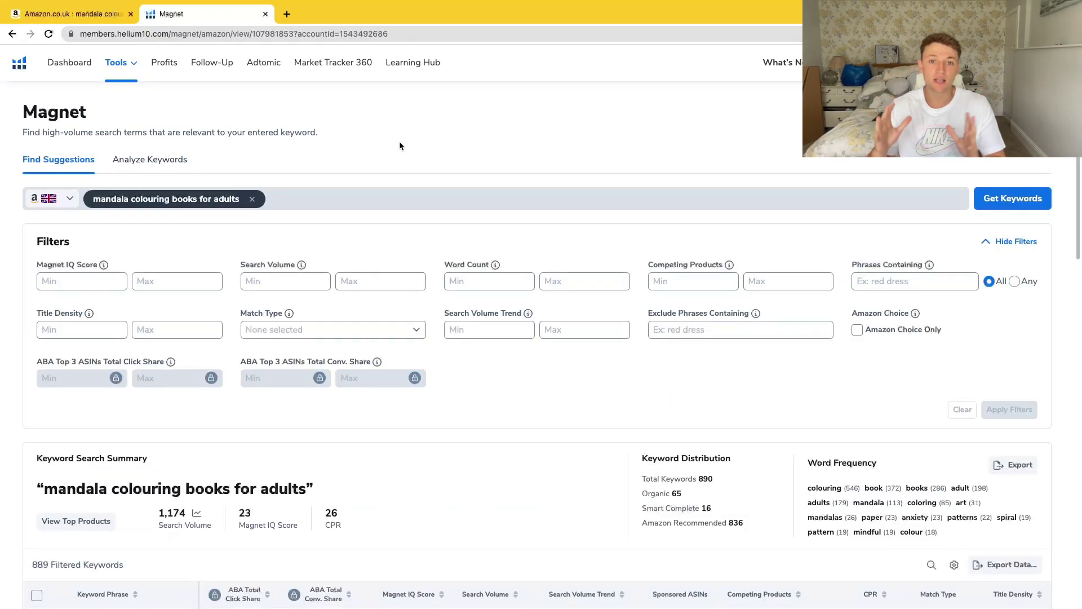
left_click(97, 15)
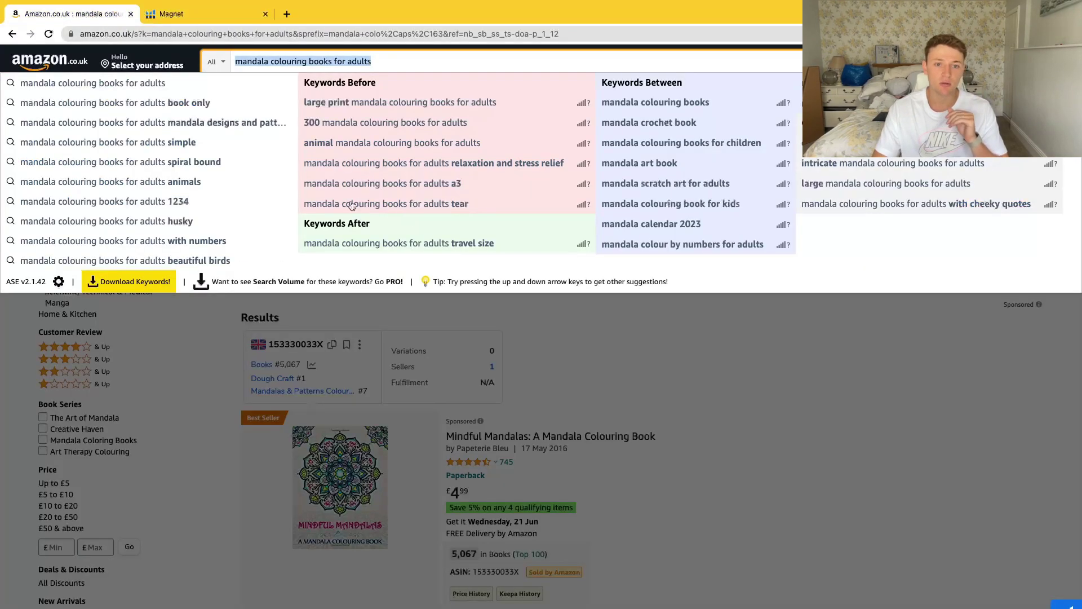
left_click(331, 327)
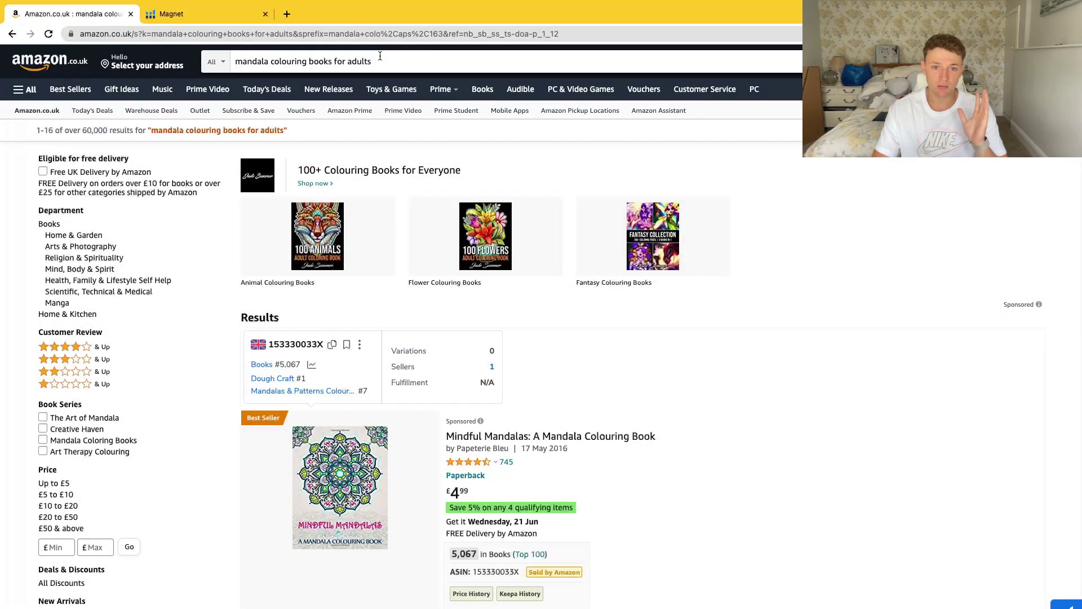
left_click_drag(384, 59, 329, 63)
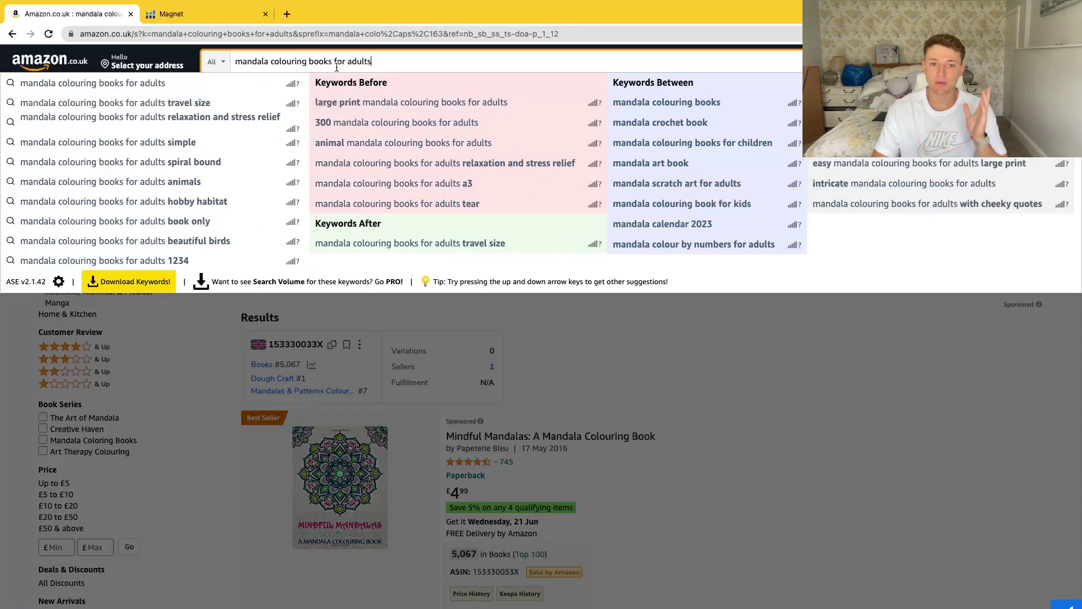
left_click(481, 336)
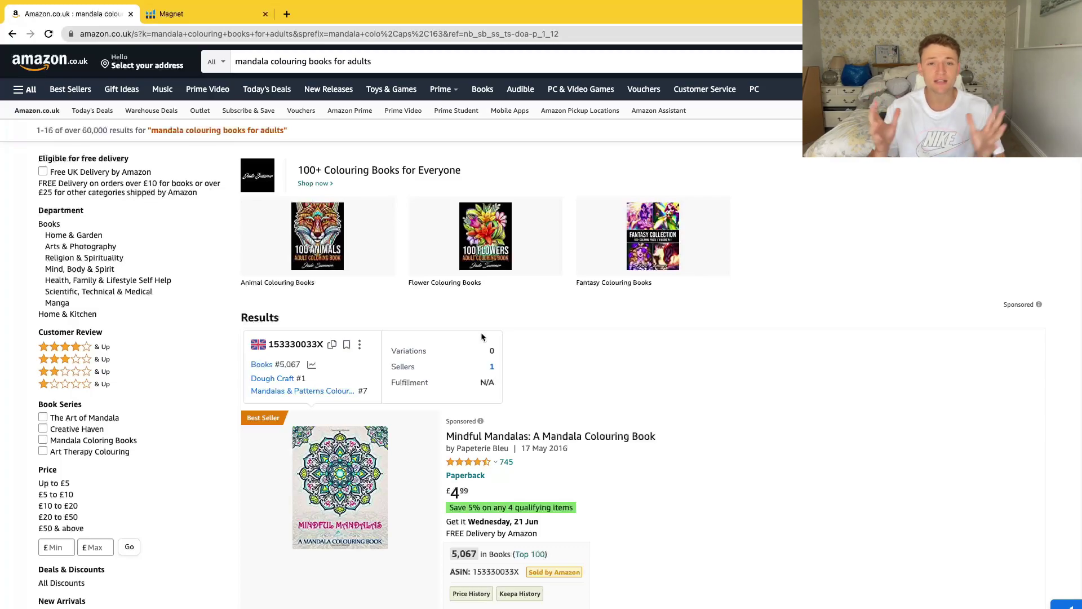
left_click(223, 17)
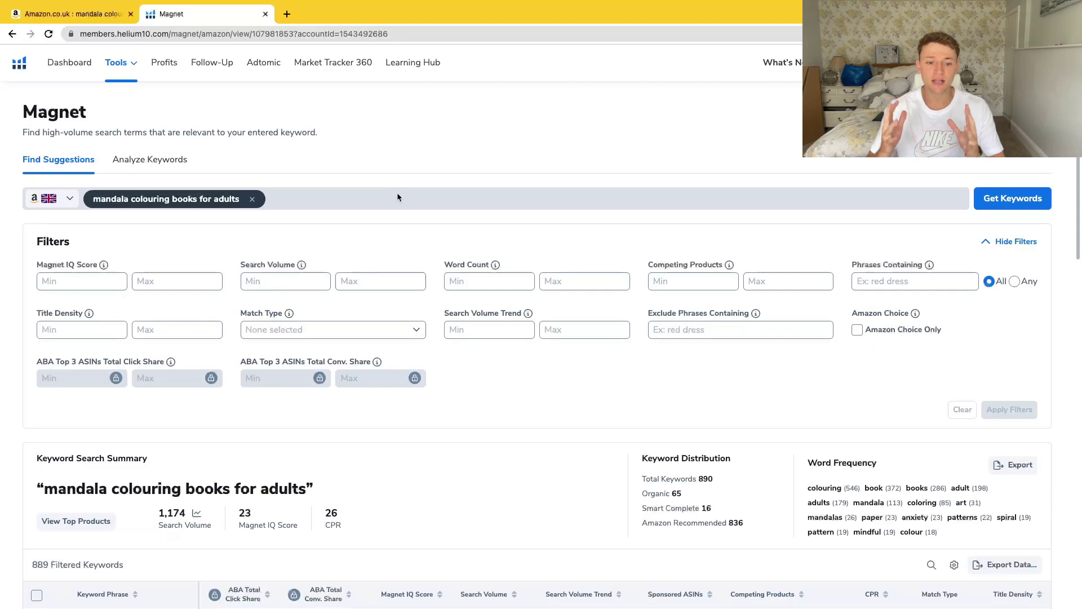
- Examine the Magnet keyword search summary, the filtered keyword list and the available filters
scroll(419, 298, "down", 2)
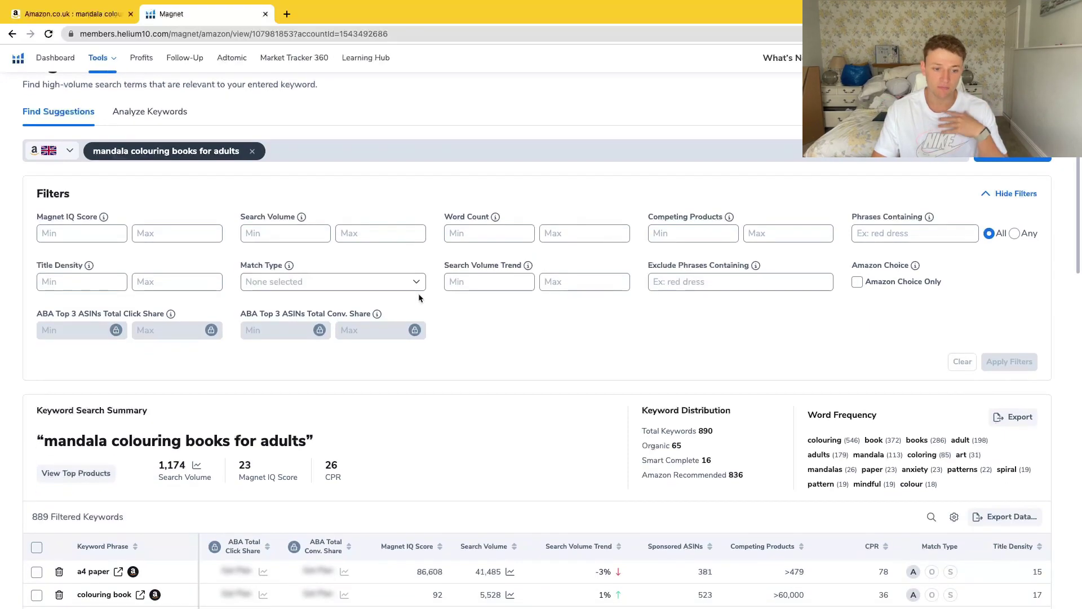
scroll(419, 297, "down", 5)
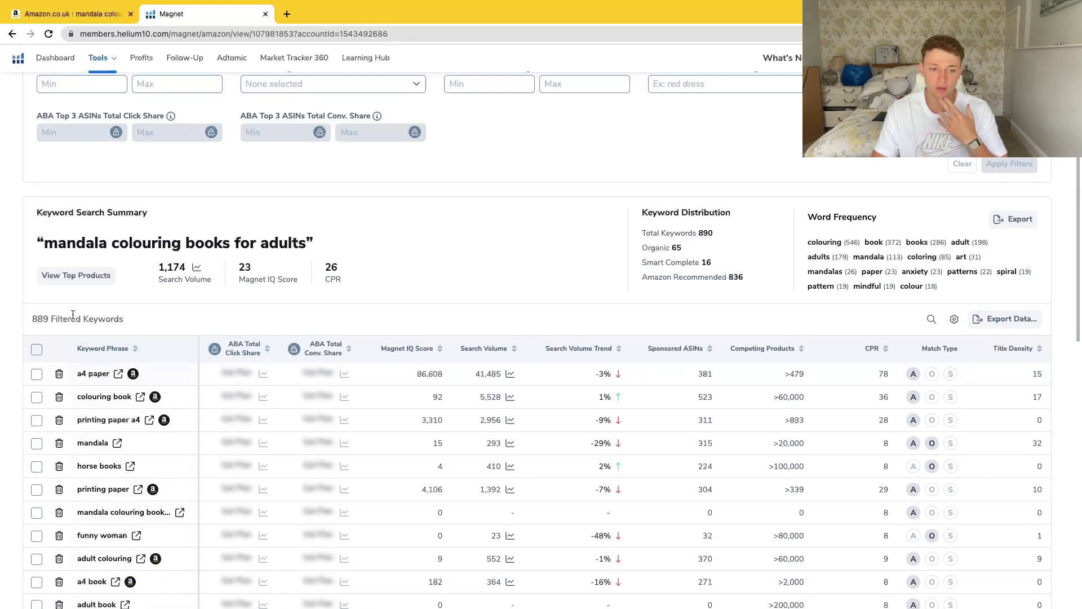
left_click_drag(29, 319, 51, 317)
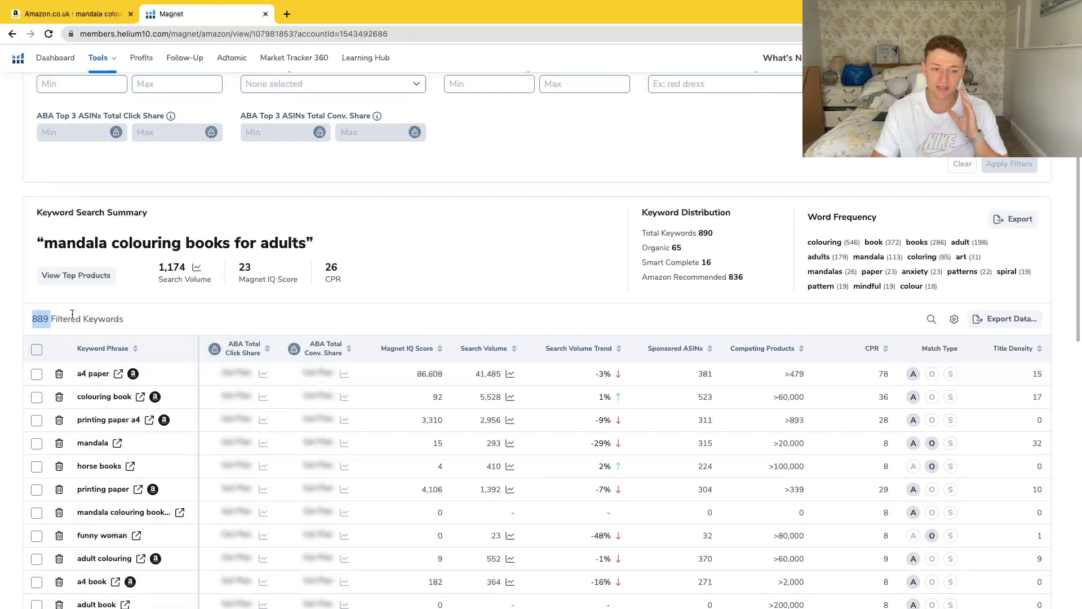
left_click(446, 277)
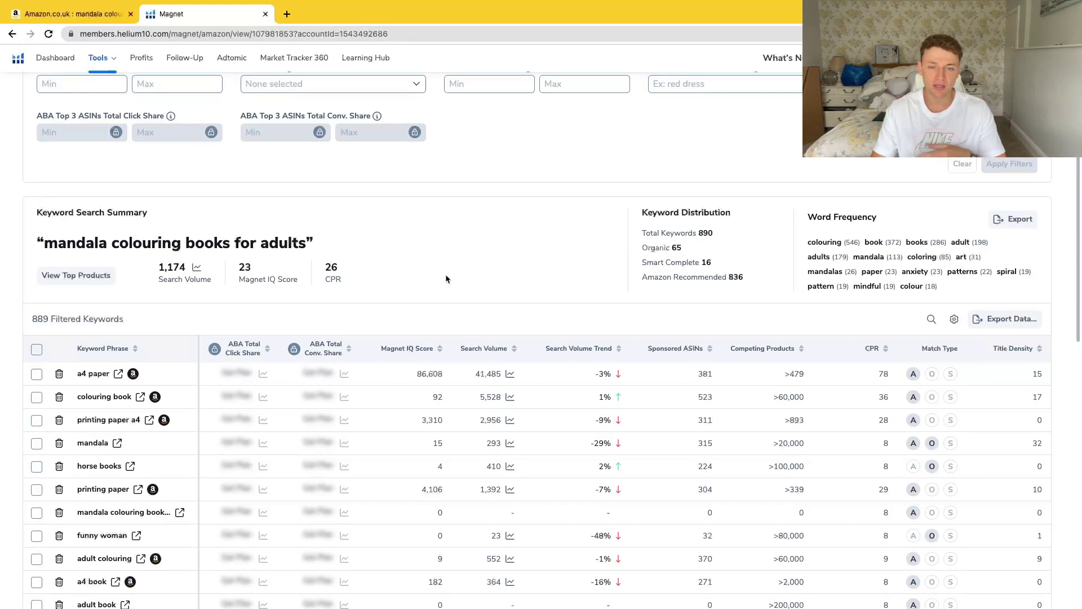
scroll(502, 245, "up", 3)
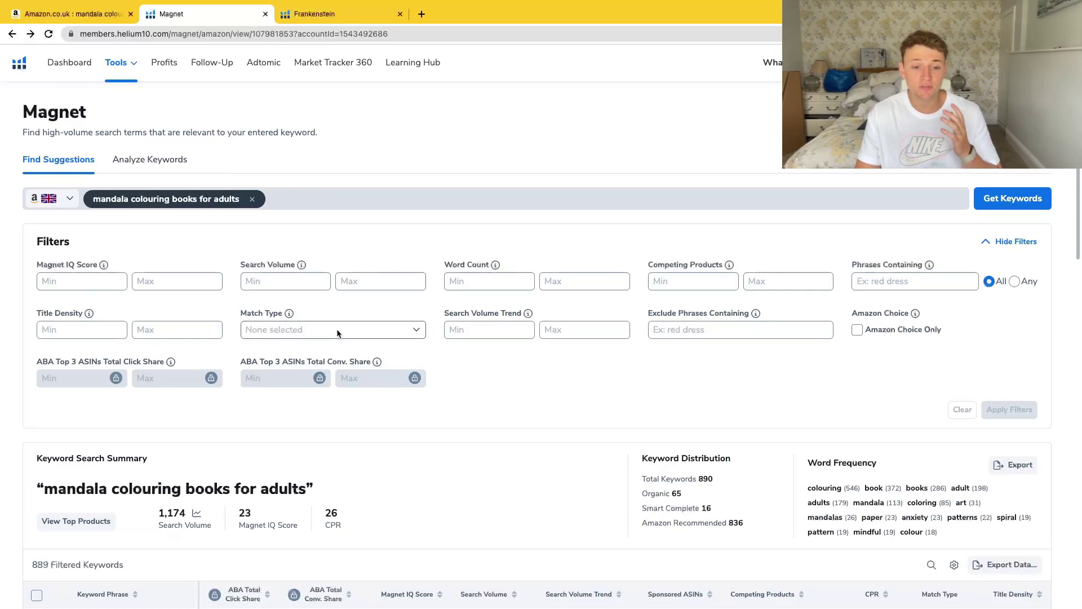
mouse_move(108, 268)
scroll(403, 456, "down", 1)
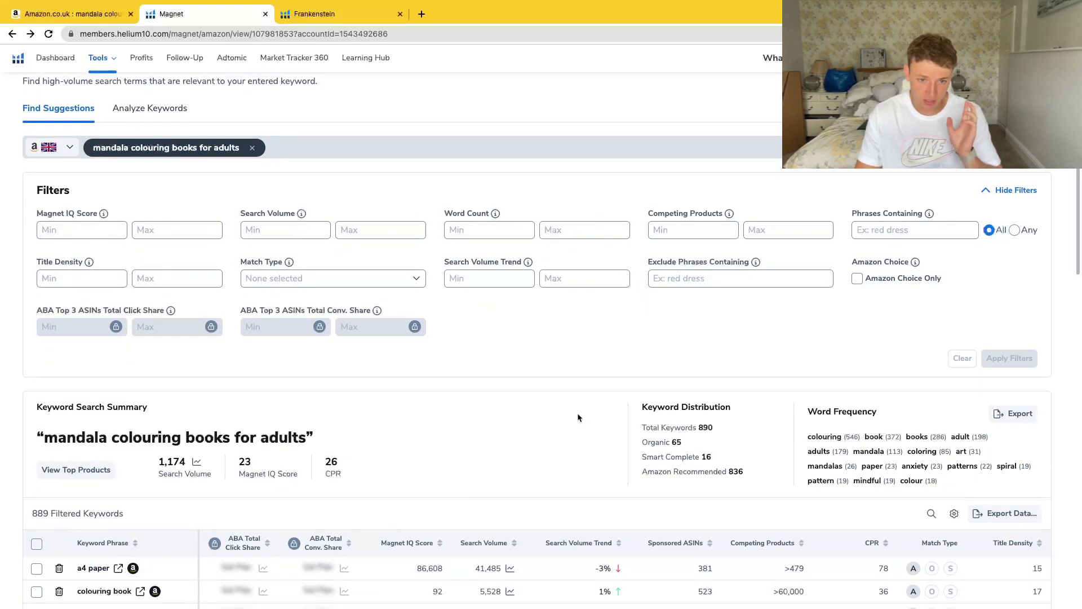
left_click(293, 232)
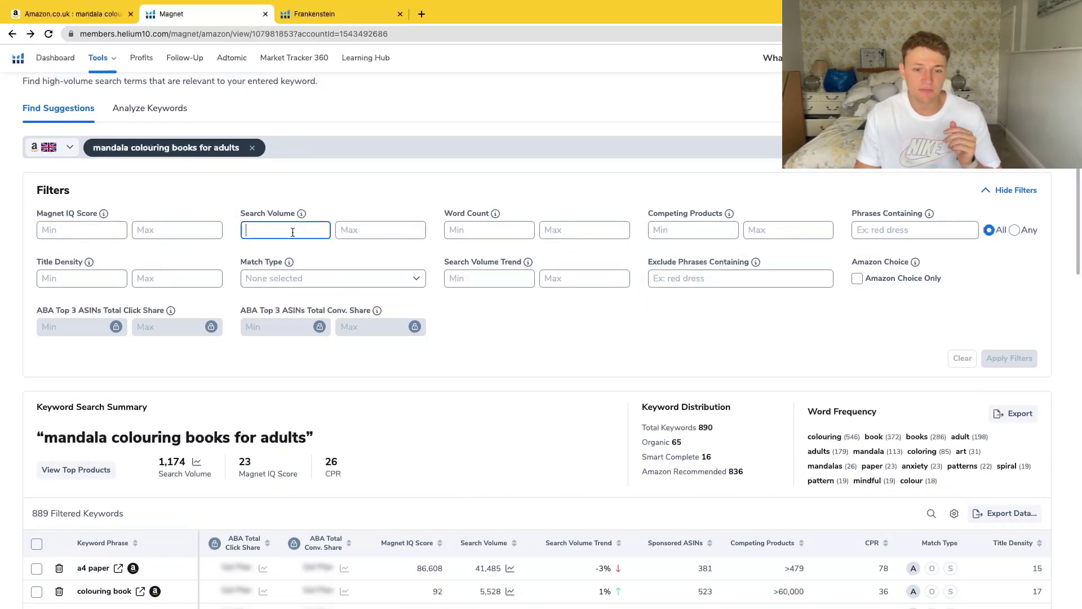
left_click(509, 227)
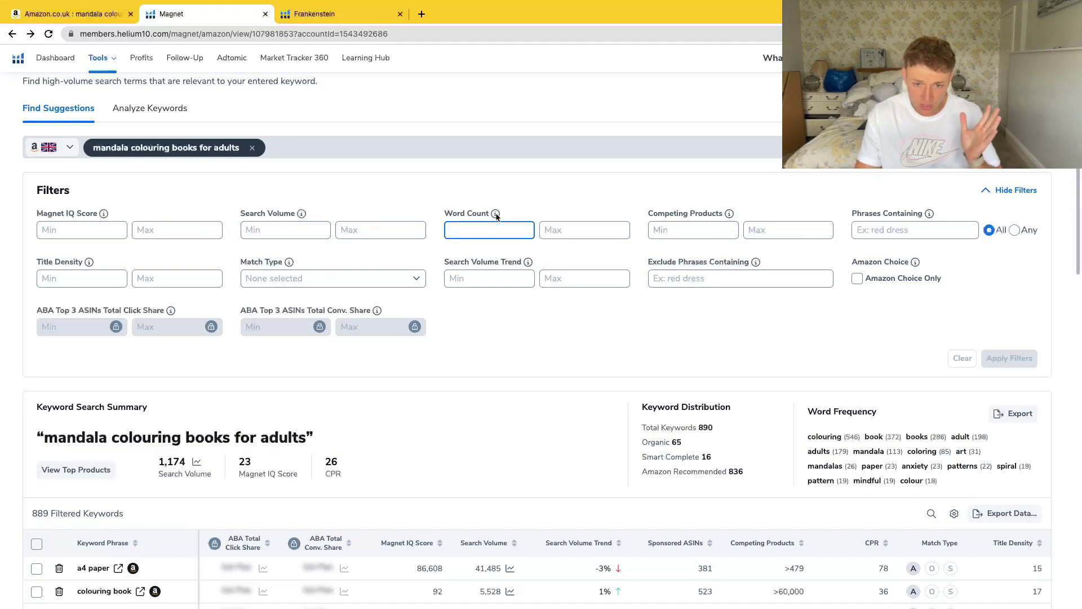
mouse_move(496, 214)
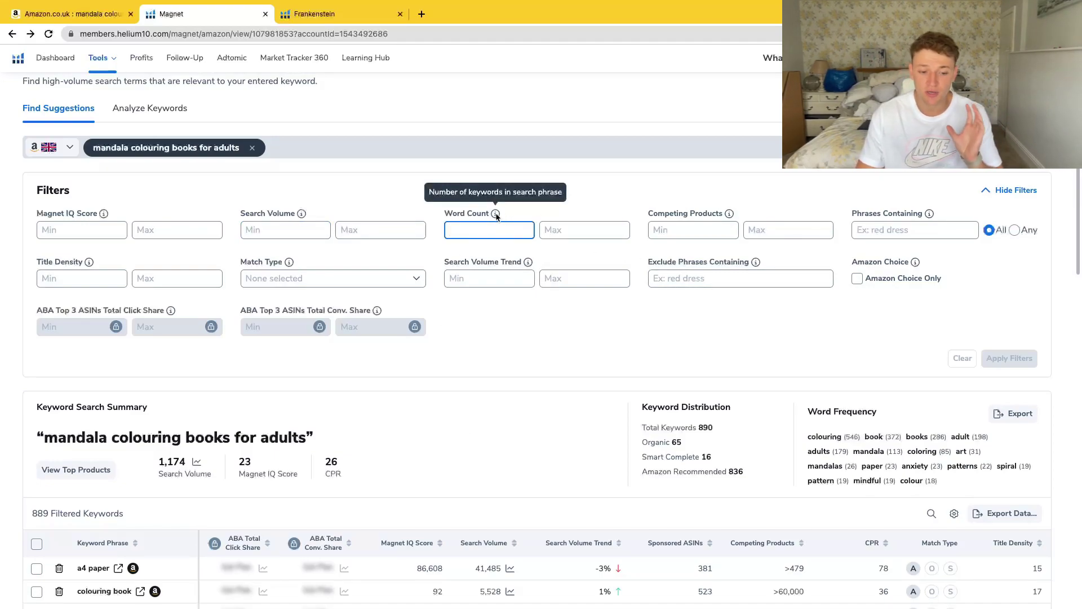
left_click(572, 228)
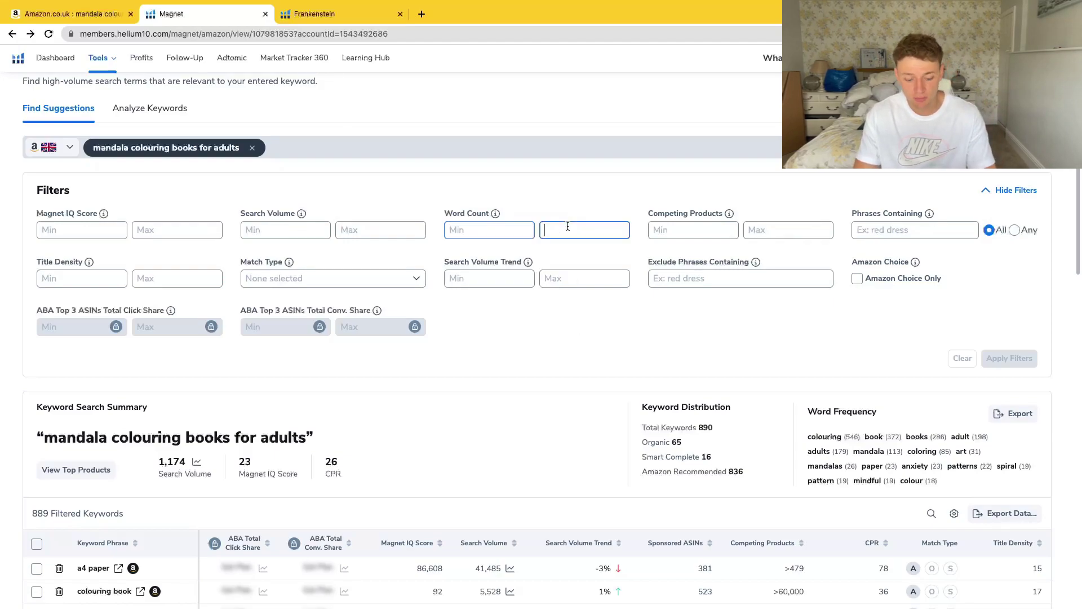
type("1")
left_click(566, 202)
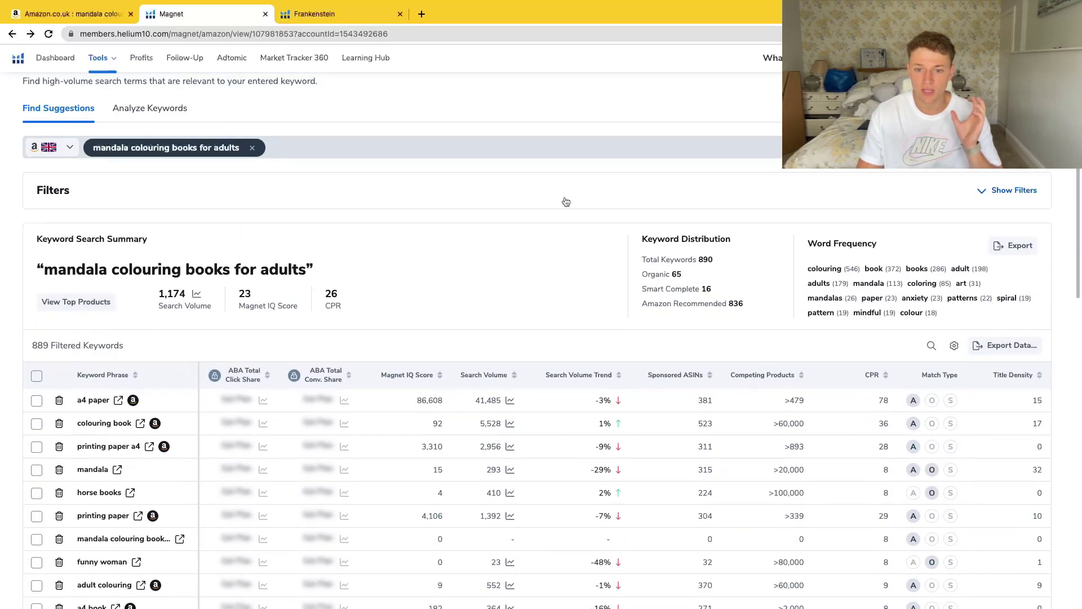
left_click(565, 202)
left_click(574, 231)
left_click(575, 230)
key("BackSpace")
left_click(493, 230)
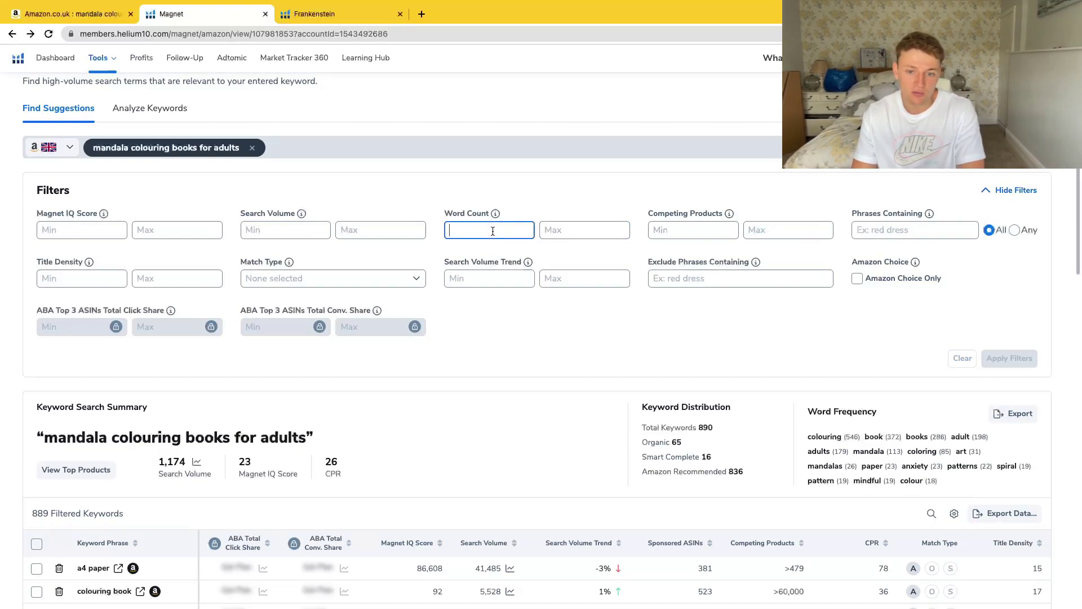
type("2")
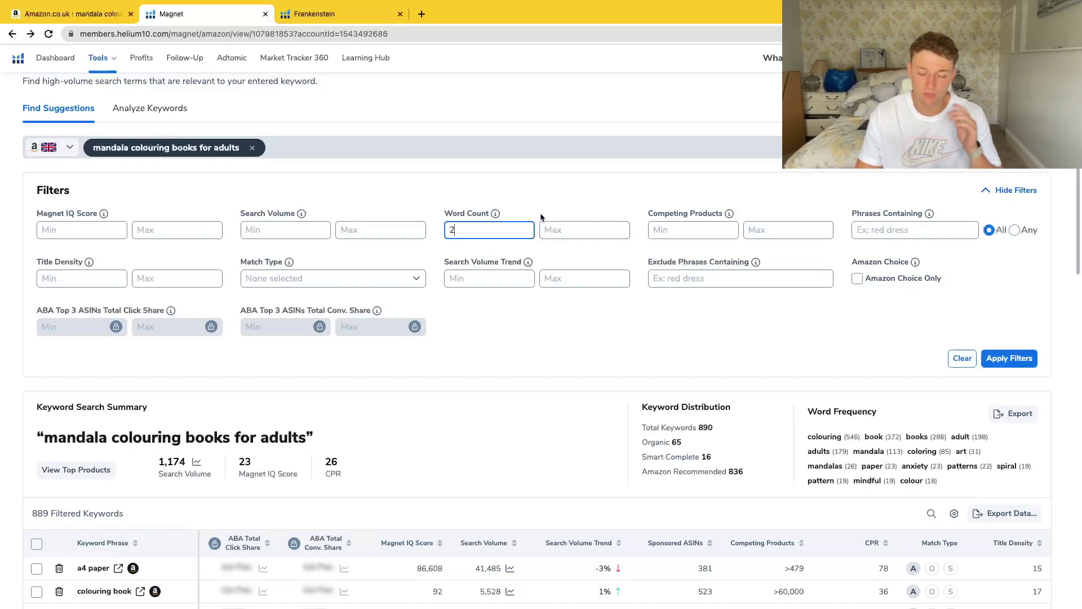
key("BackSpace")
- Set the filter for phrases containing to "mandala"
left_click(729, 226)
left_click(776, 232)
left_click(873, 234)
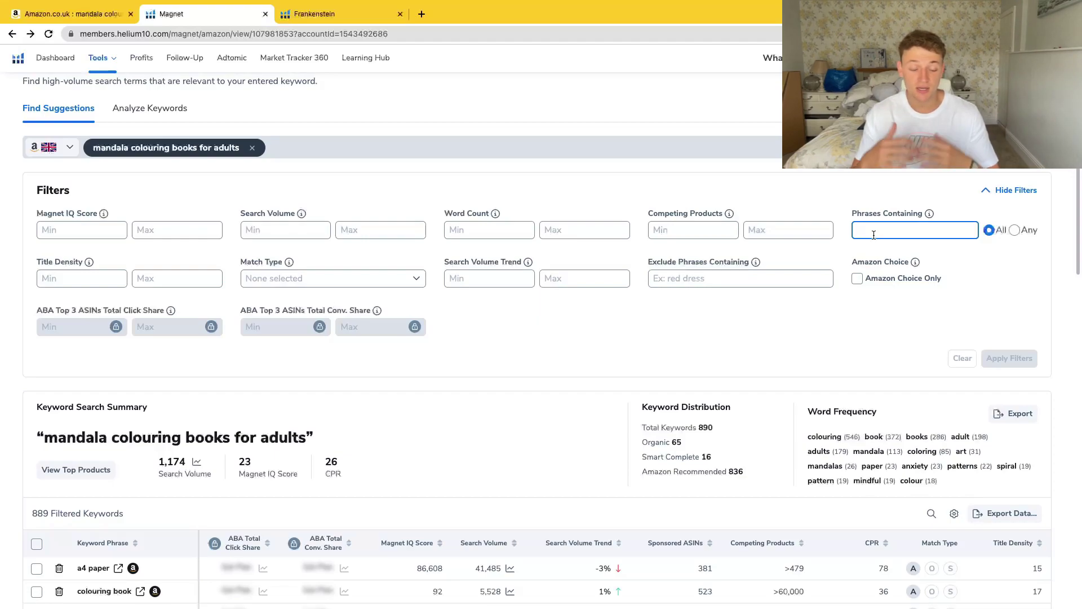
type("mand")
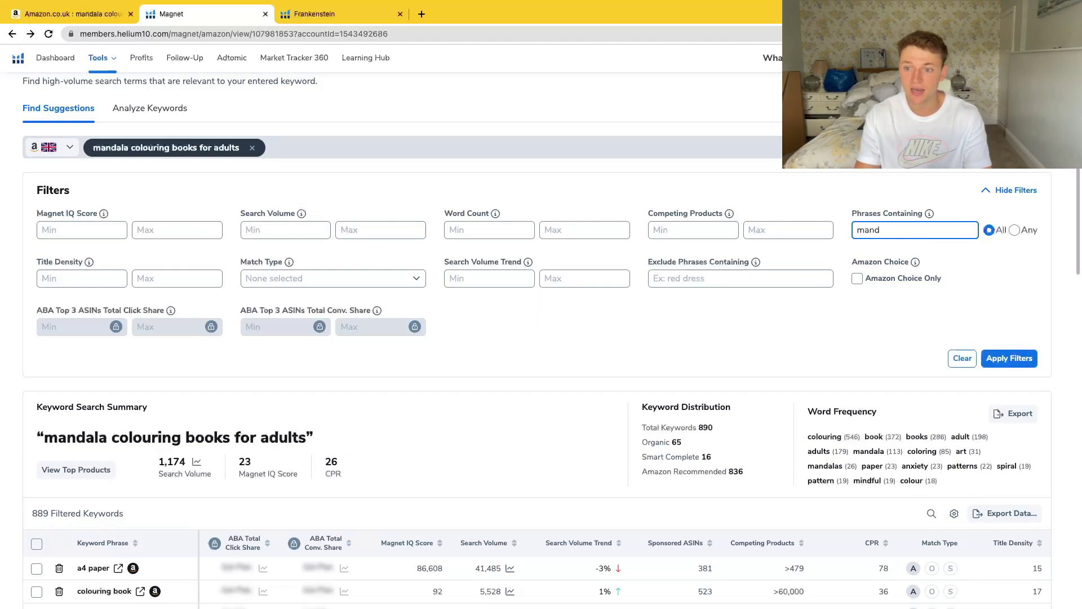
type("ala")
left_click(906, 311)
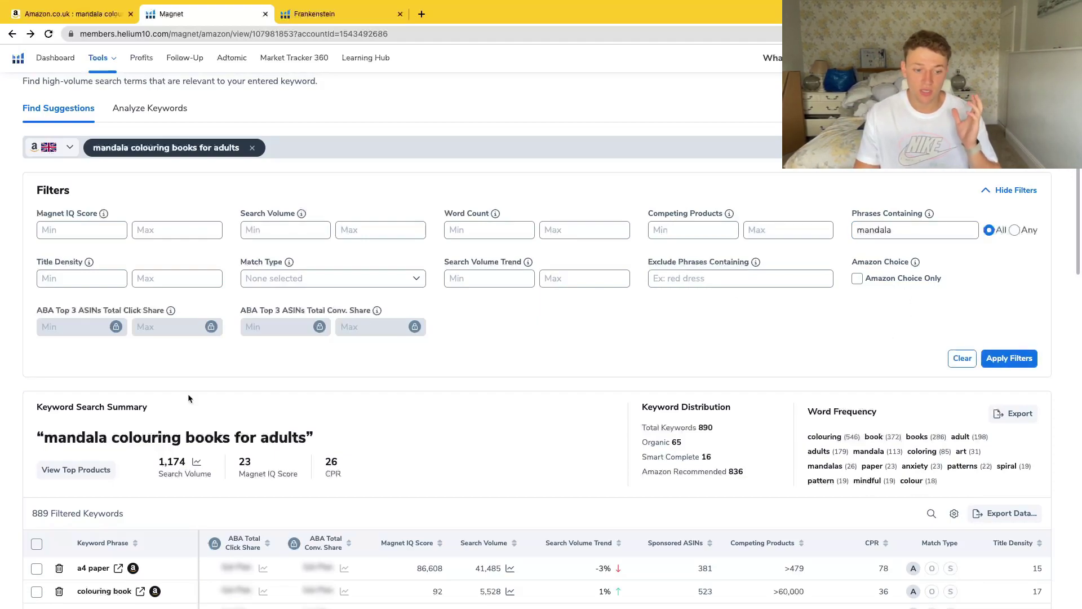
- Apply the "mandala" phrase filter to the keyword list, check the filtered keywords, and empty the Phrases Containing filter
left_click(993, 359)
scroll(118, 561, "down", 3)
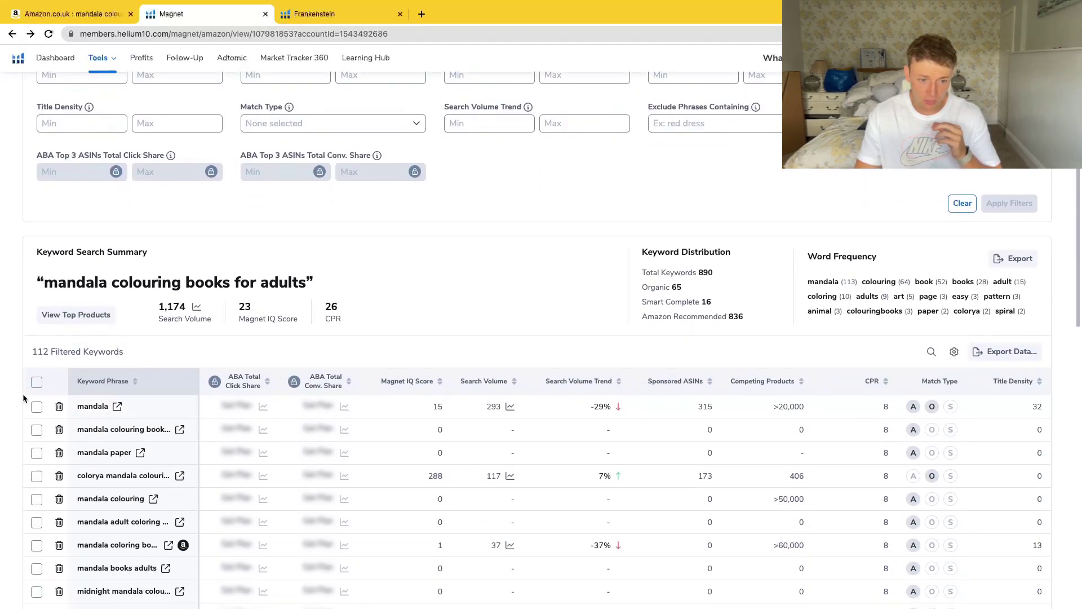
scroll(160, 497, "up", 4)
double_click(886, 280)
type("a")
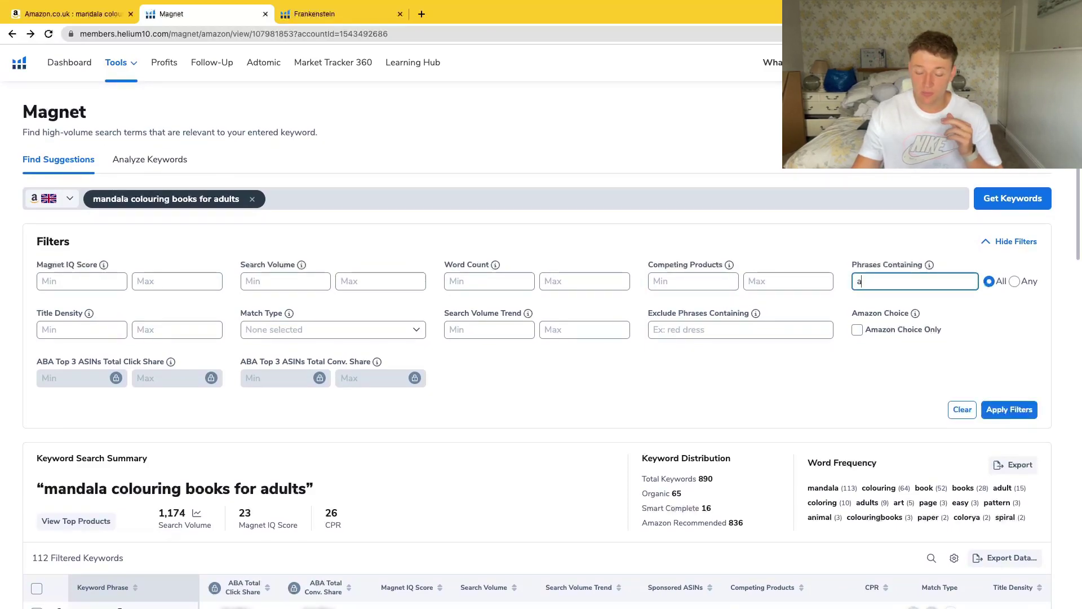
key("BackSpace")
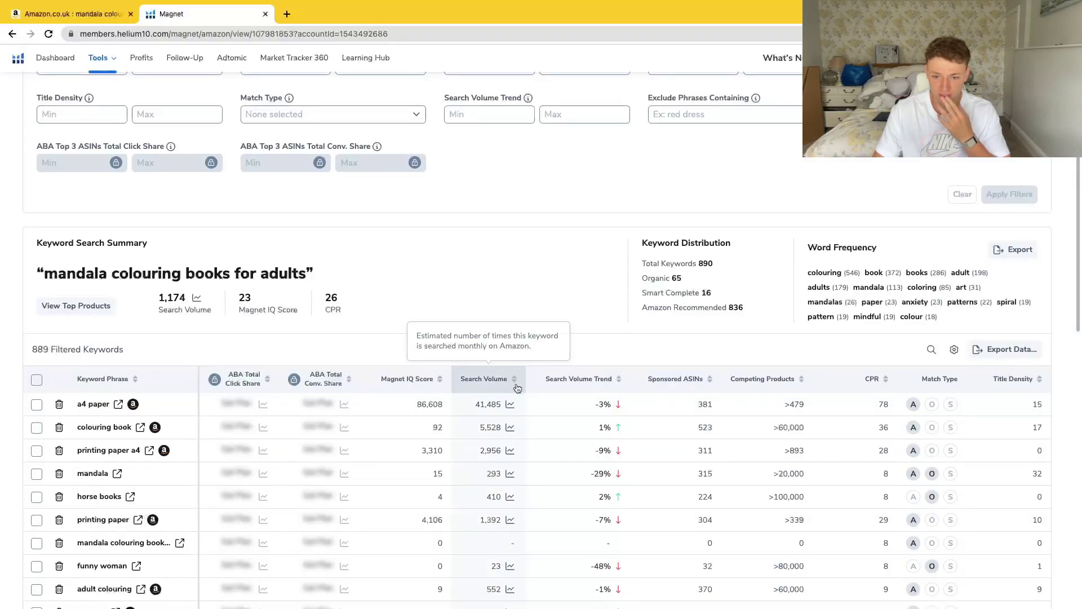
- Sort the keyword list by search volume from highest to lowest and inspect the "a4 paper" entry
left_click(517, 385)
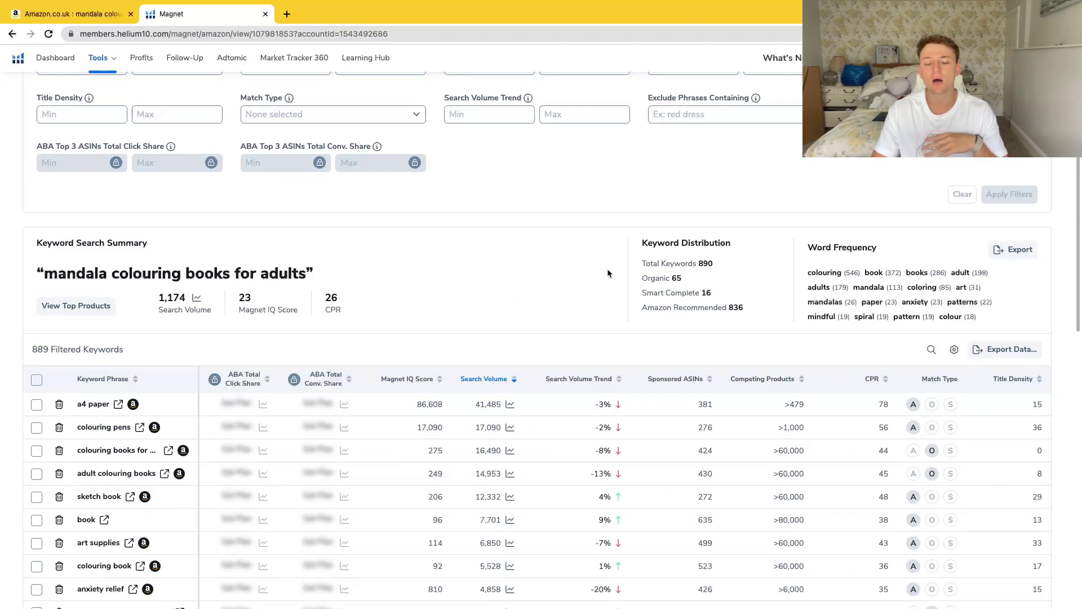
scroll(608, 273, "up", 2)
scroll(607, 273, "down", 1)
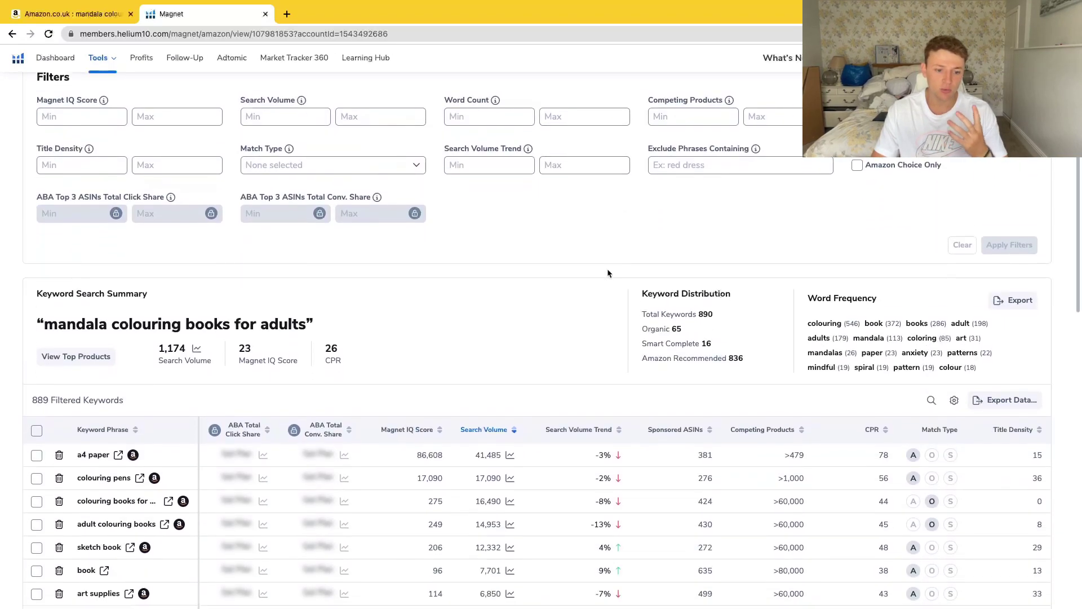
scroll(607, 273, "down", 1)
double_click(476, 390)
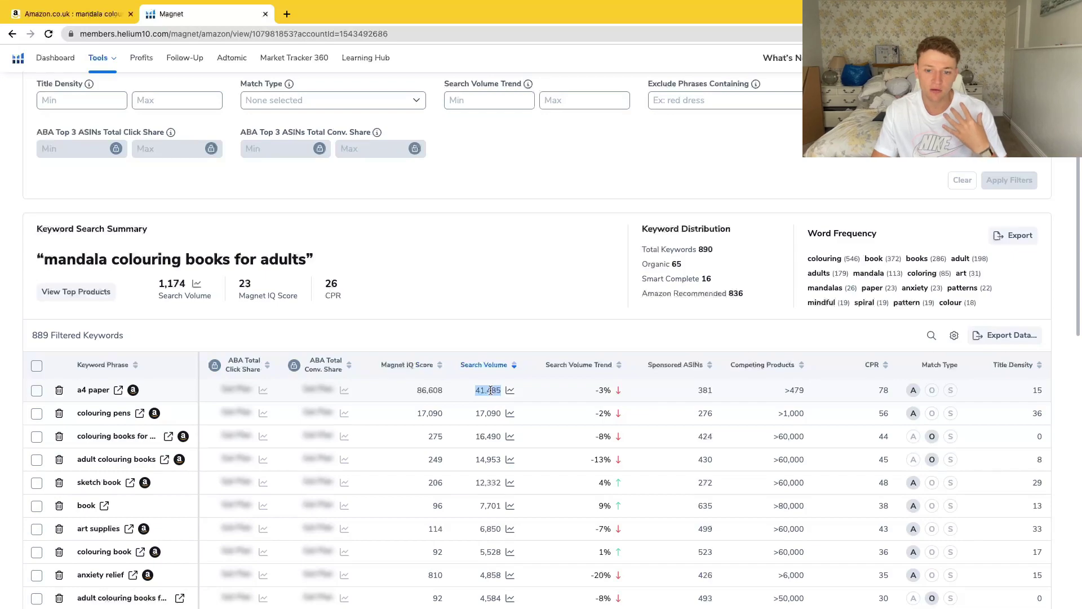
left_click_drag(77, 401, 109, 399)
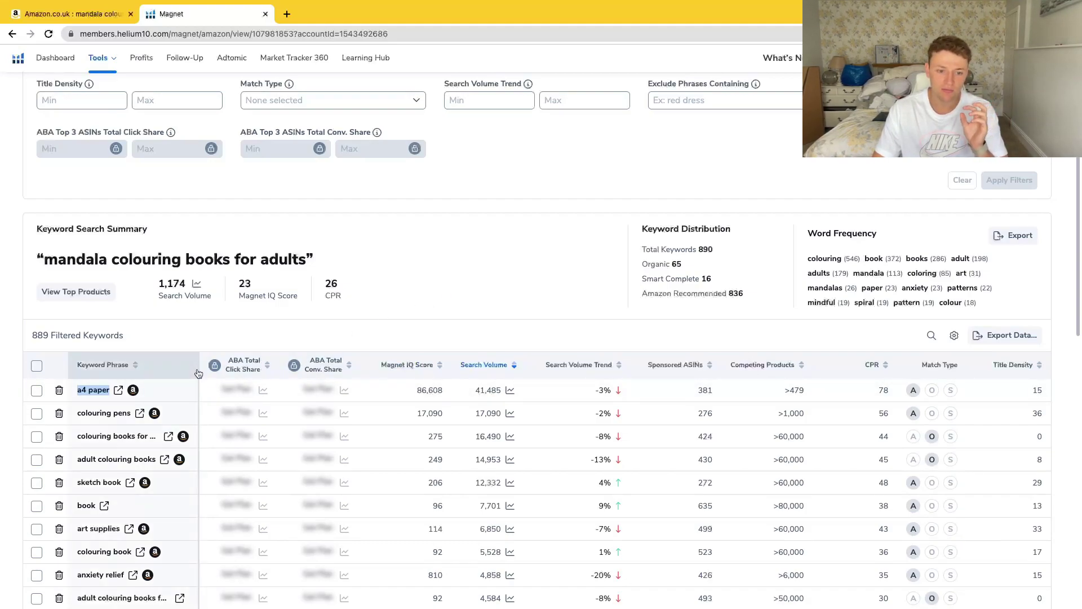
- Widen the Keyword Phrase column so that the longer phrases can be read in full
left_click_drag(199, 370, 278, 370)
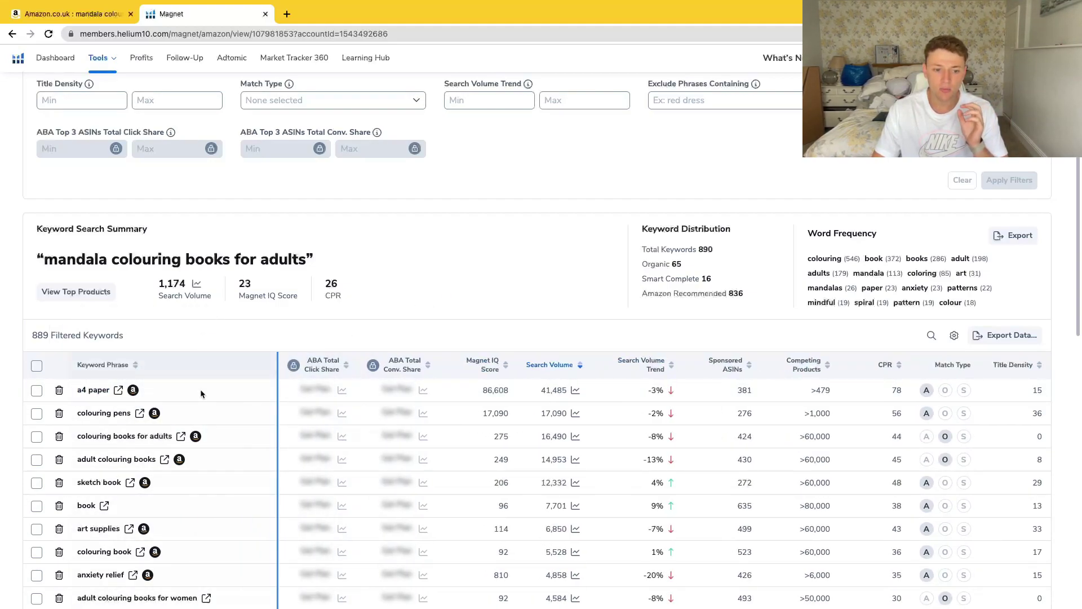
scroll(189, 405, "down", 1)
scroll(189, 404, "down", 1)
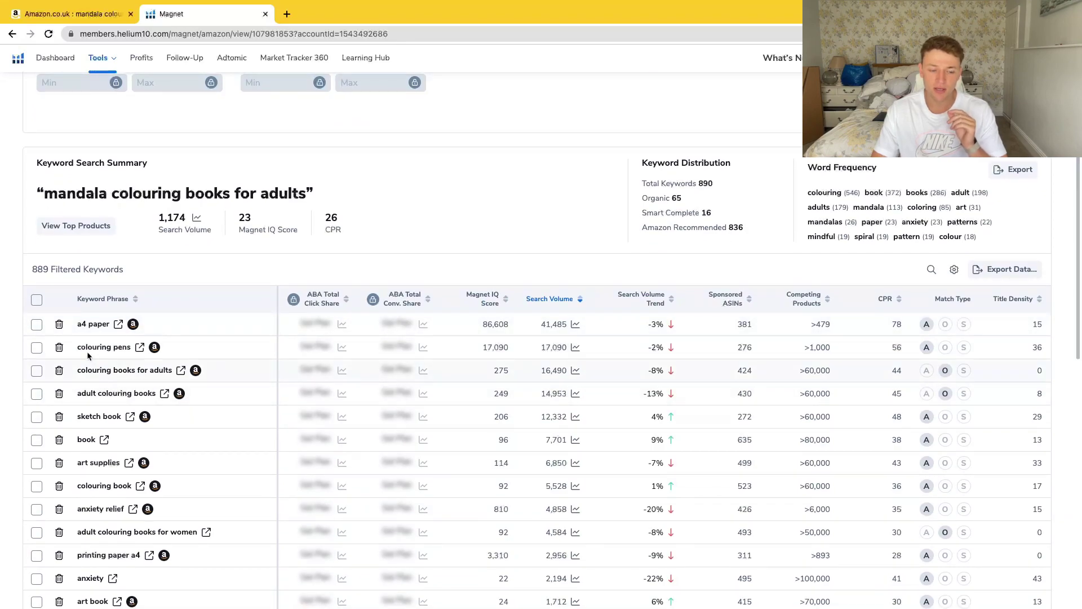
- Examine the search volume and competing products of "colouring books for adults" and the lower-volume keywords in the list
left_click_drag(78, 369, 163, 370)
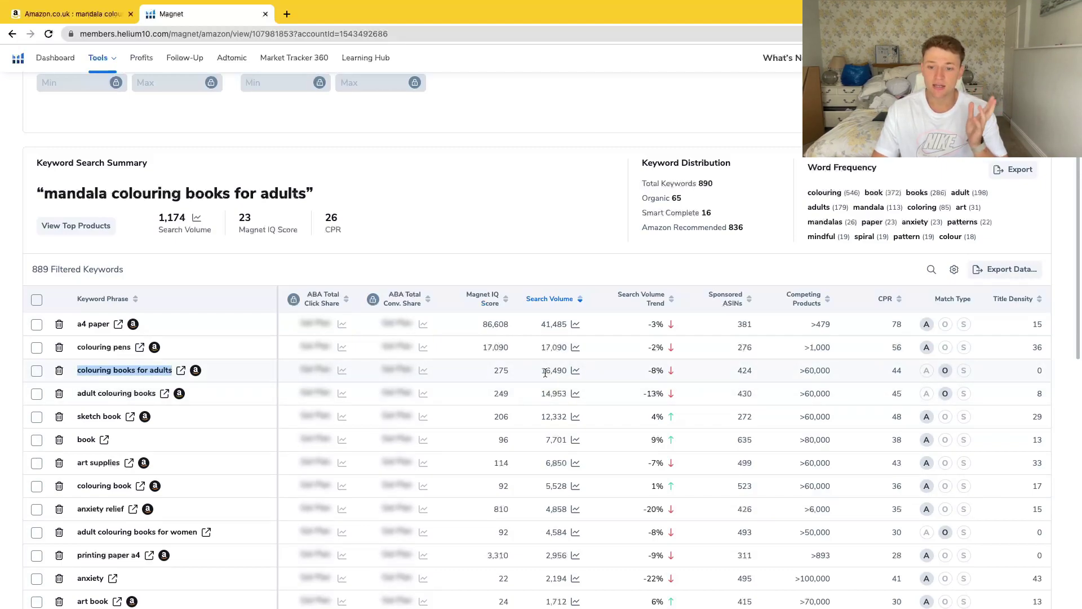
left_click_drag(532, 373, 567, 371)
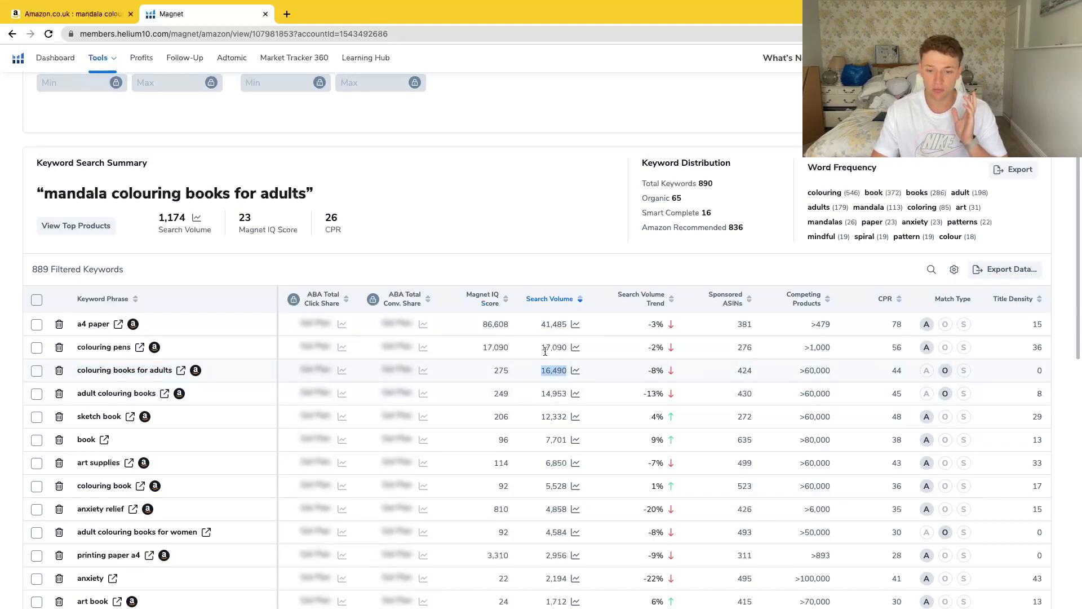
left_click(535, 217)
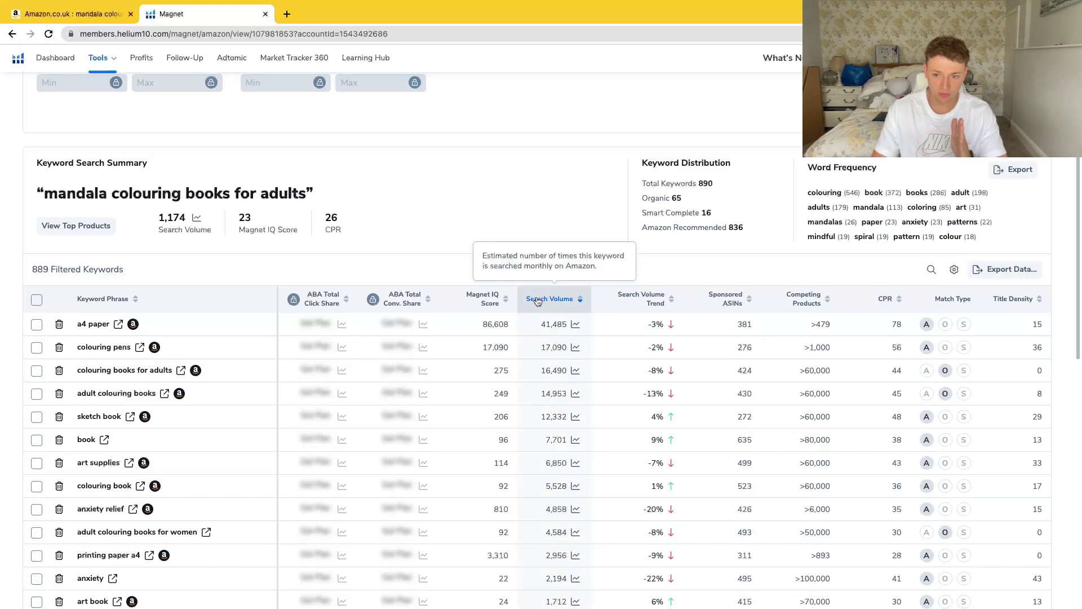
mouse_move(810, 305)
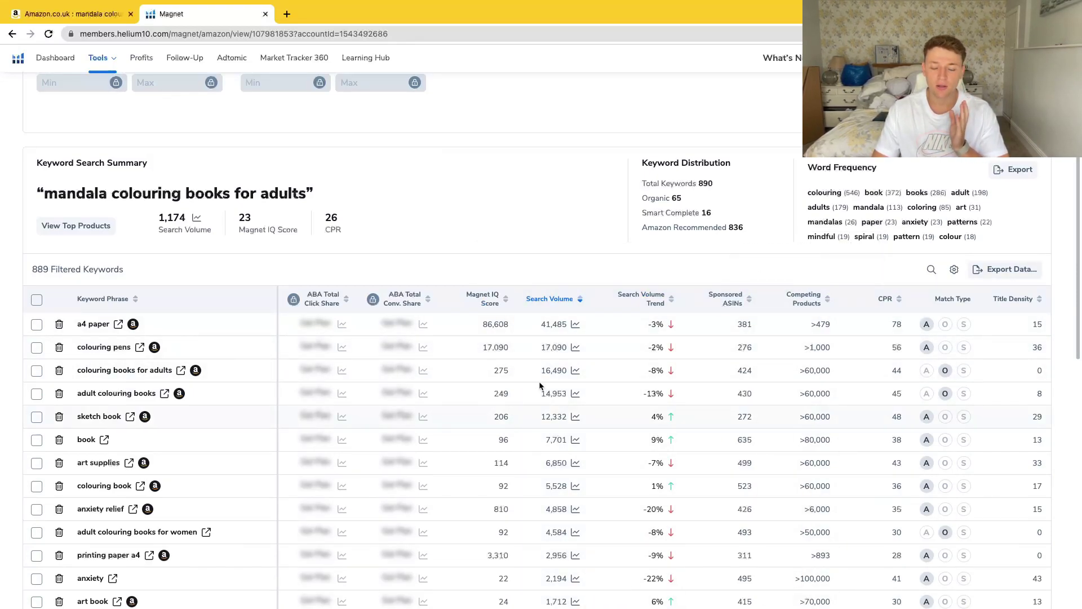
left_click_drag(539, 374, 566, 378)
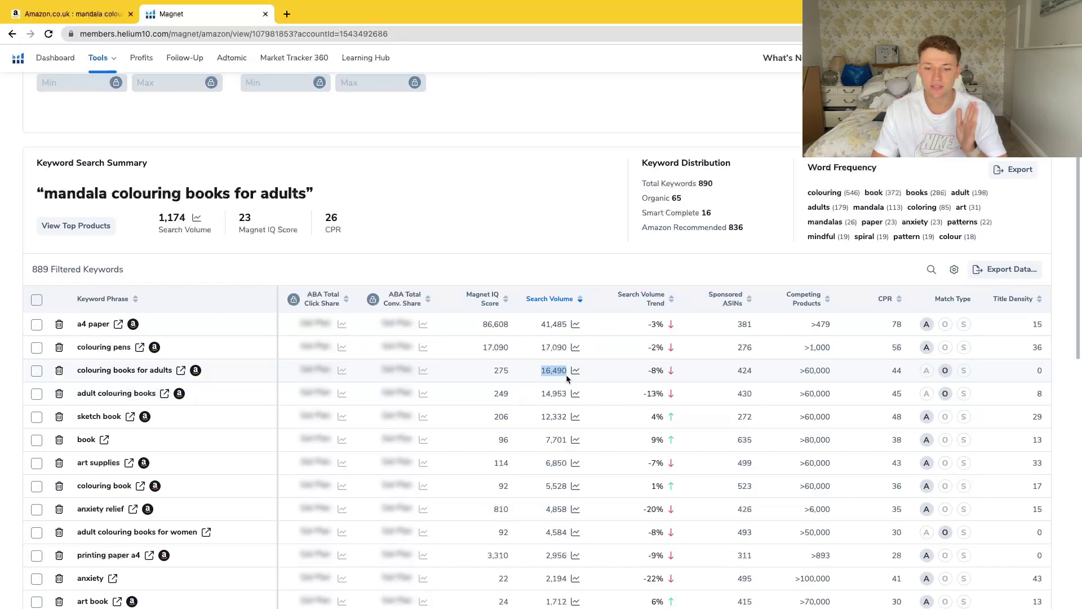
left_click_drag(797, 375, 833, 376)
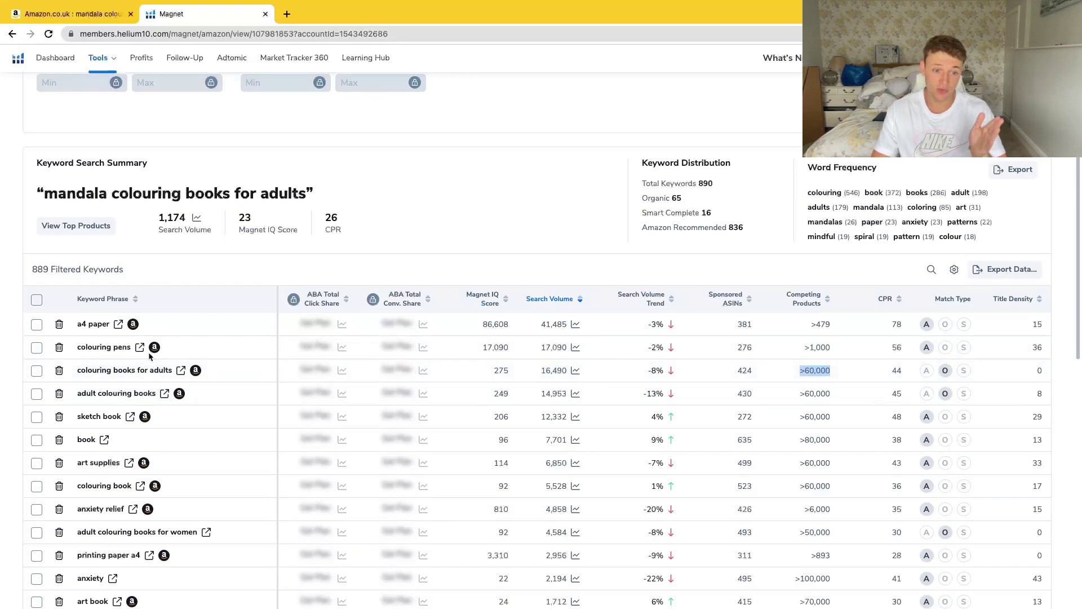
triple_click(140, 372)
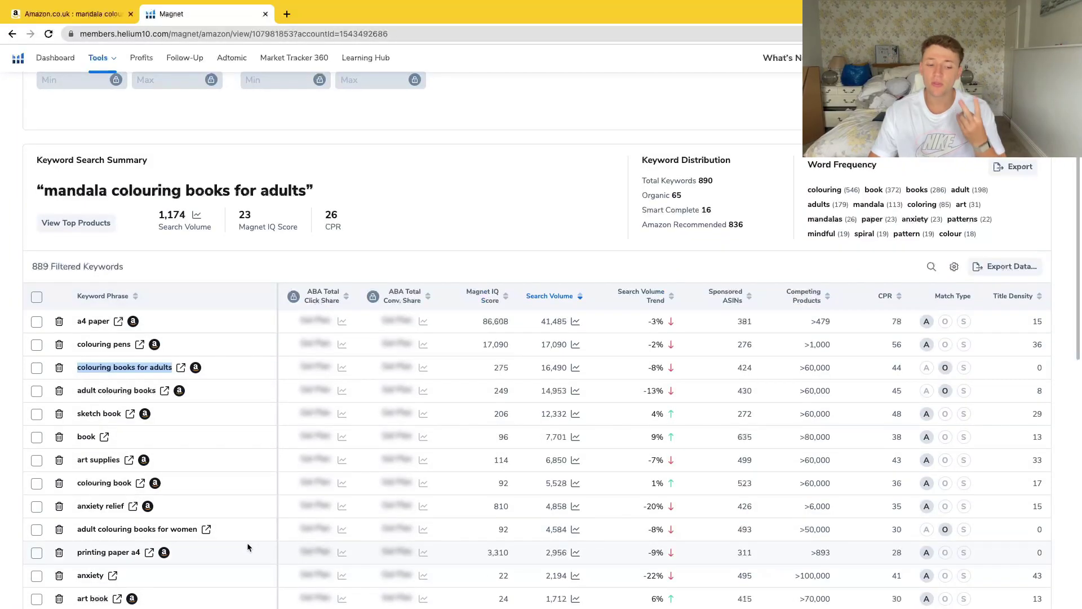
scroll(247, 543, "down", 3)
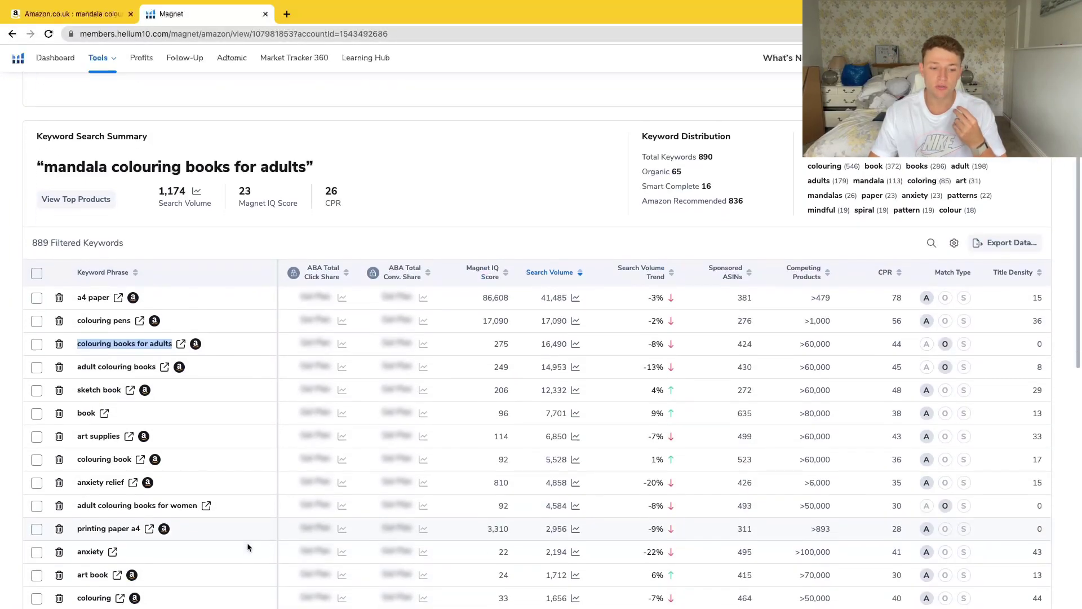
scroll(535, 339, "down", 2)
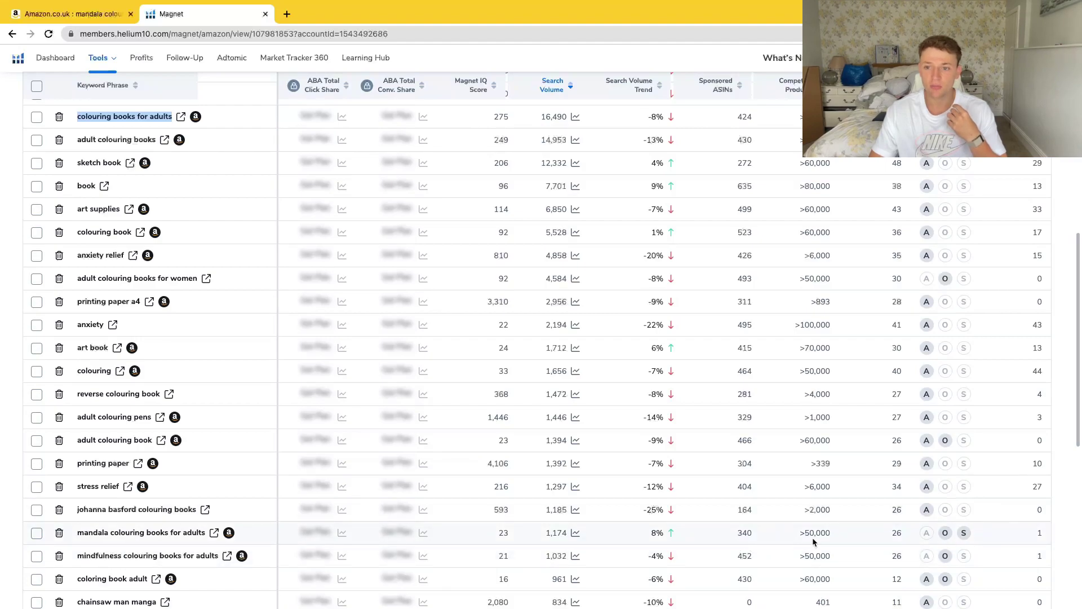
- Filter the keywords to a maximum of 5000 competing products
scroll(790, 433, "up", 7)
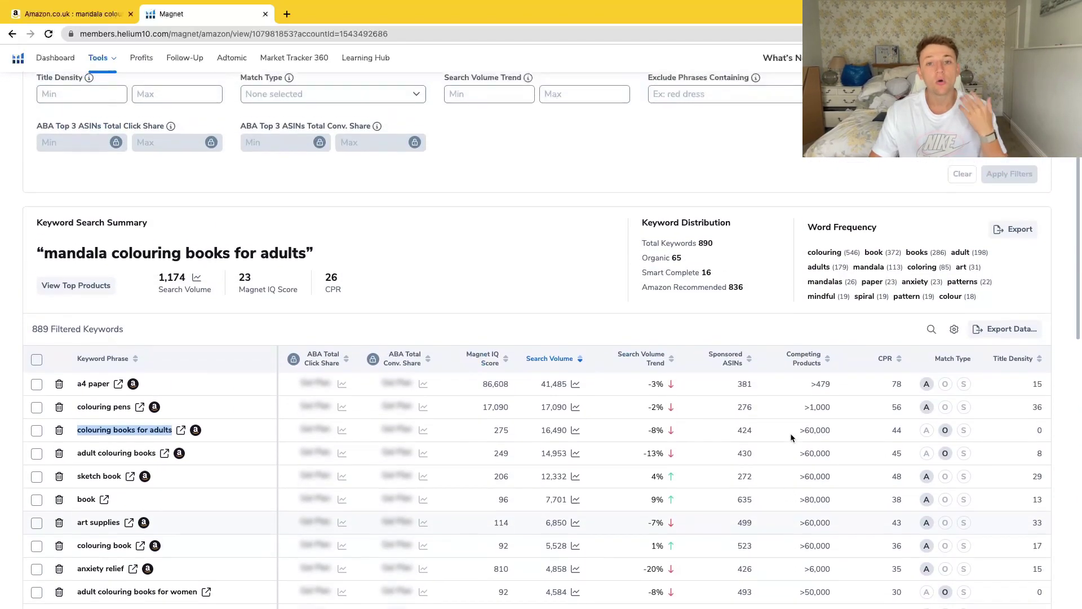
scroll(792, 438, "up", 2)
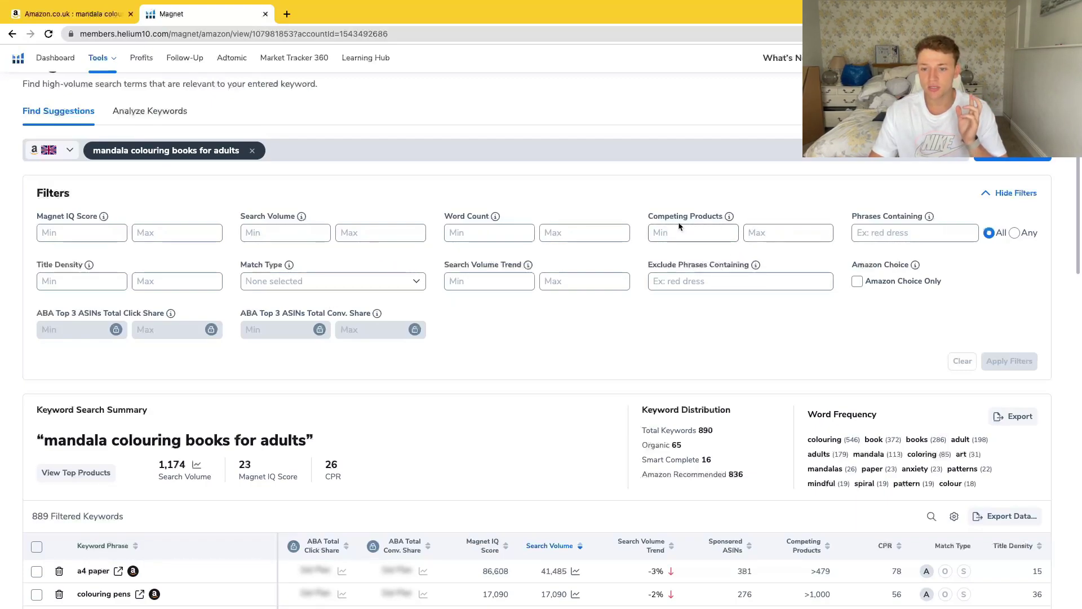
left_click(765, 232)
type("5000")
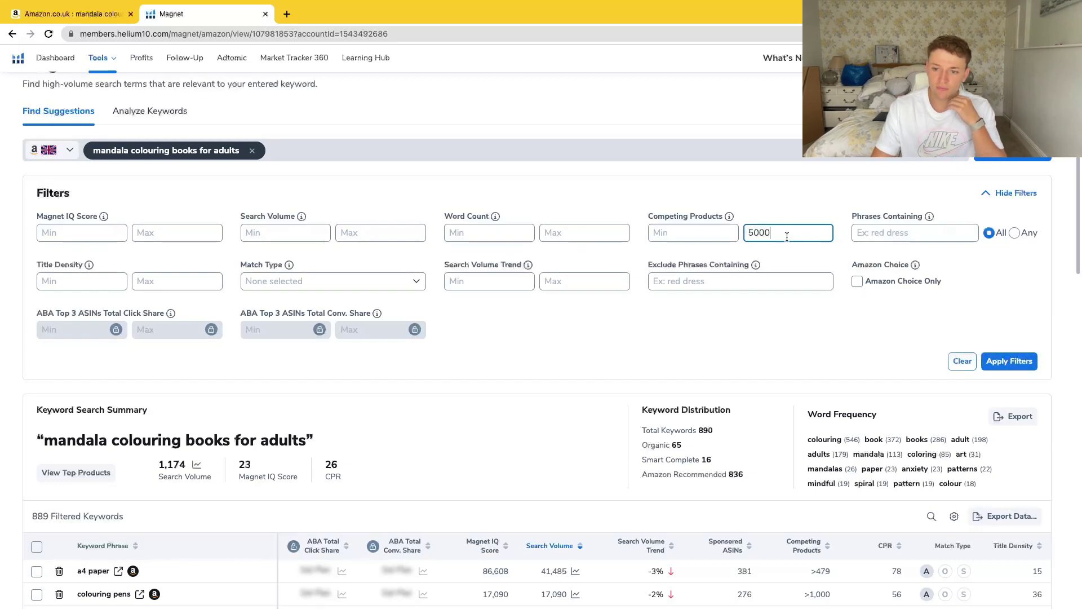
left_click(1009, 361)
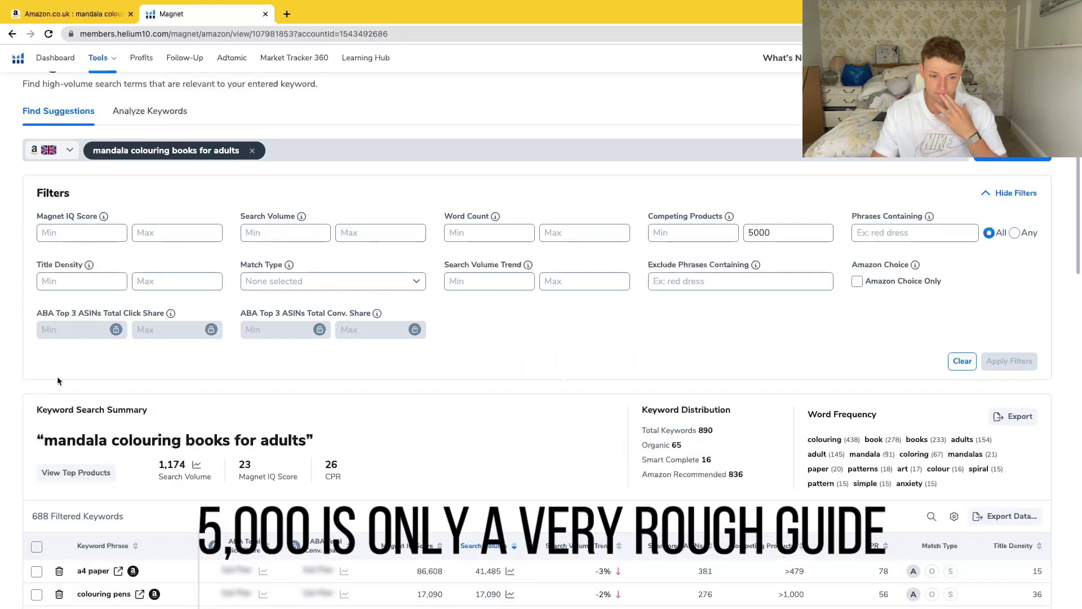
- Check how many keywords remain after filtering, and review their search volumes and competing products
left_click_drag(27, 517, 49, 514)
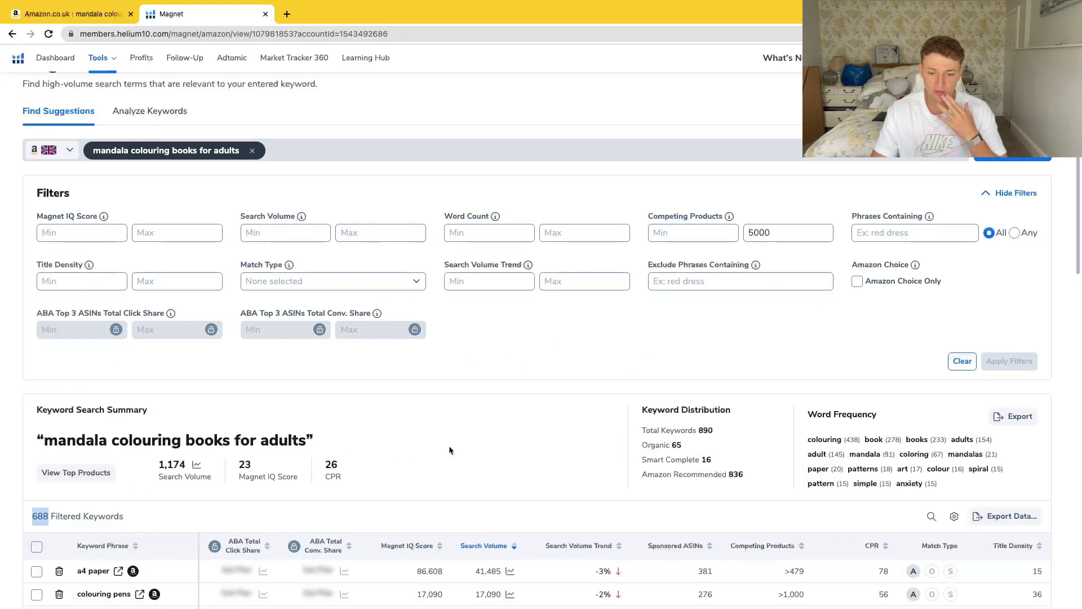
scroll(482, 452, "down", 3)
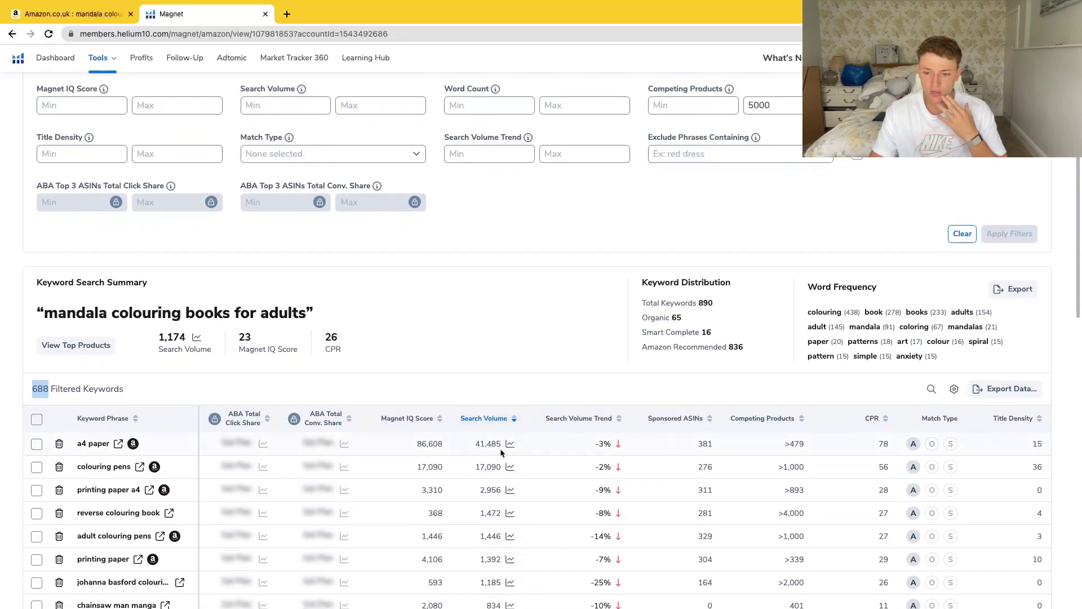
left_click(774, 484)
scroll(775, 507, "down", 2)
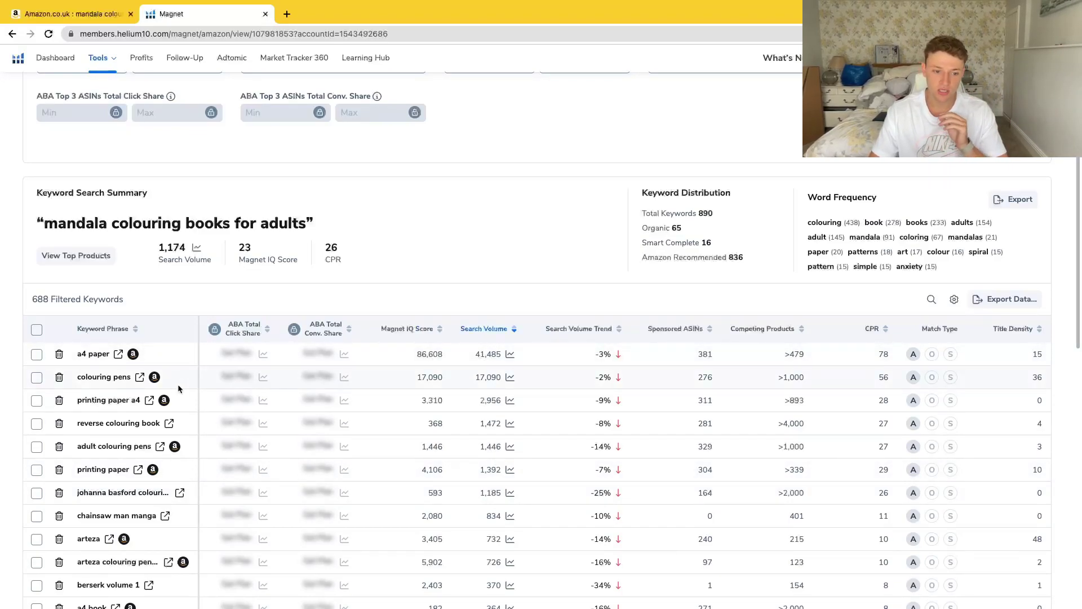
- Widen the filtered list's Keyword Phrase column and look for a relevant niche, singling out "reverse colouring book"
left_click_drag(199, 329, 270, 329)
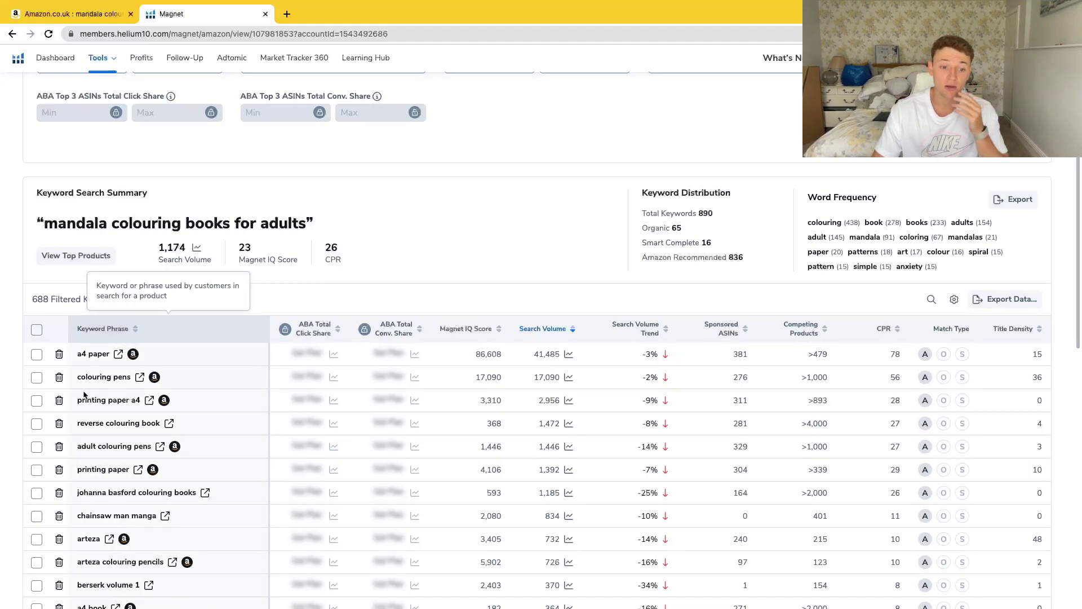
scroll(105, 379, "down", 1)
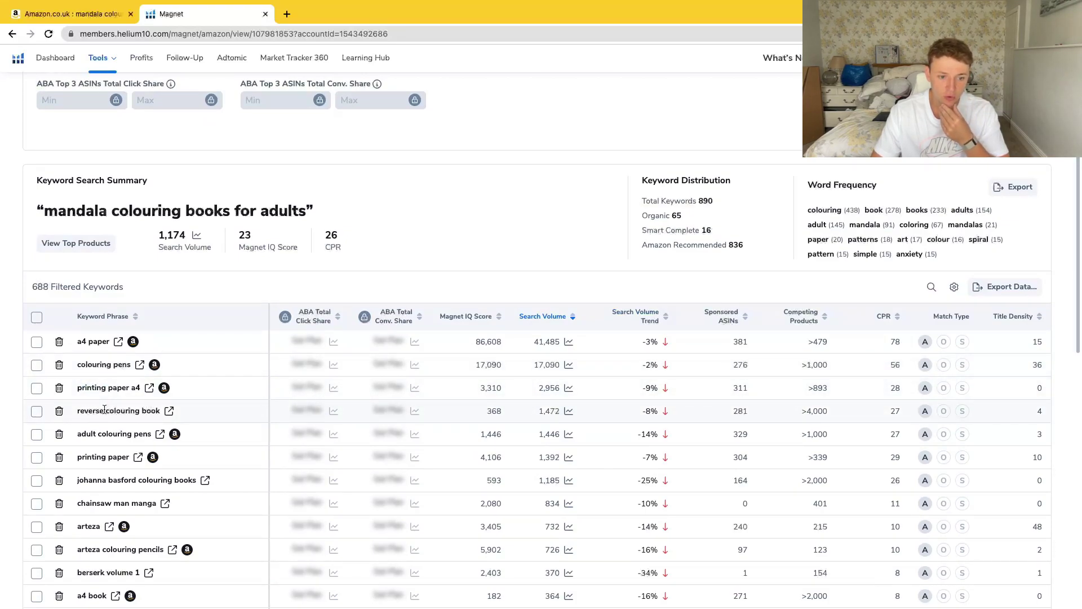
left_click_drag(79, 412, 151, 416)
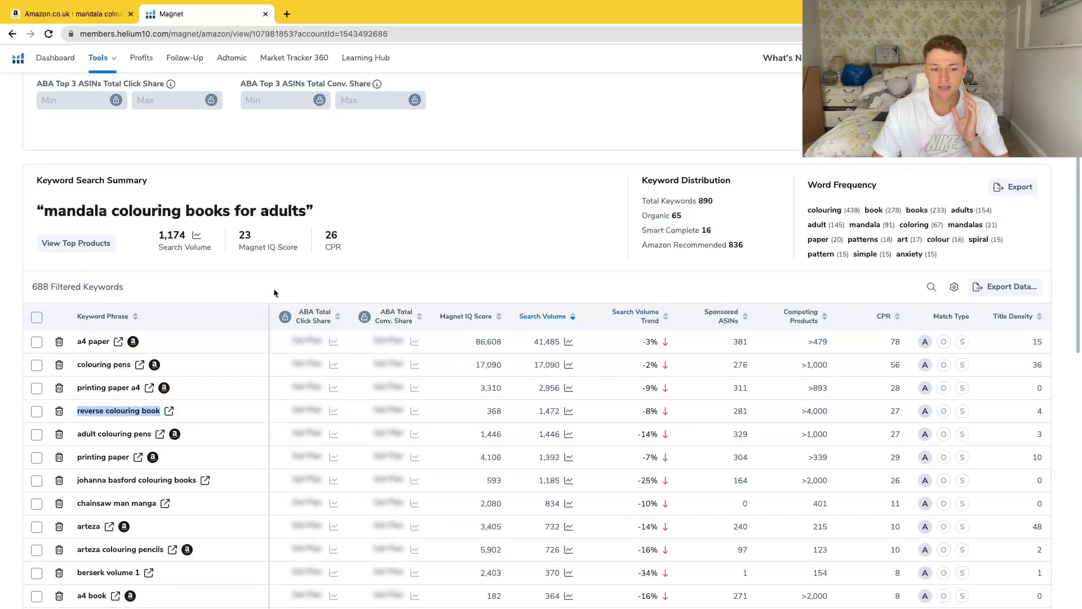
scroll(318, 204, "down", 3)
scroll(188, 222, "up", 3)
left_click(134, 379)
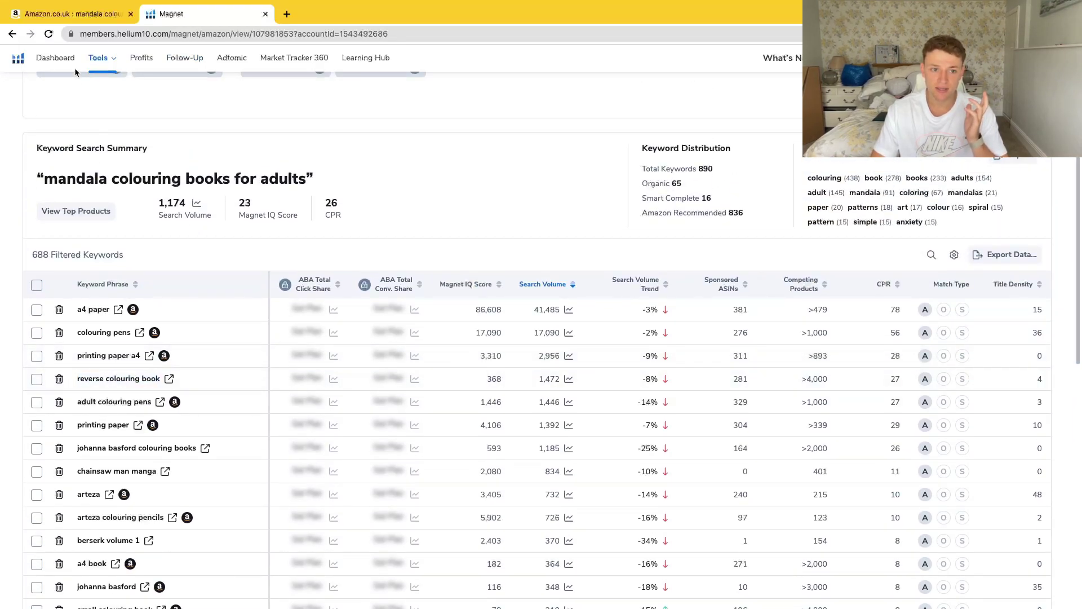
- Switch to Amazon and search for "reverse colouring book mandala" using the matching search suggestion
left_click(74, 13)
left_click(337, 51)
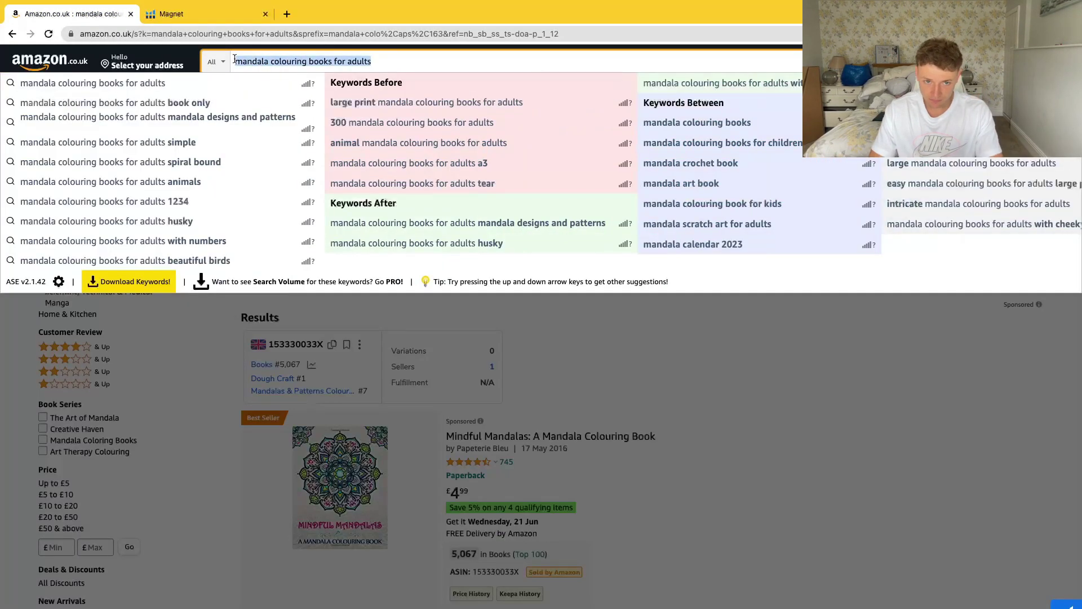
key("ctrl+a")
type("reve")
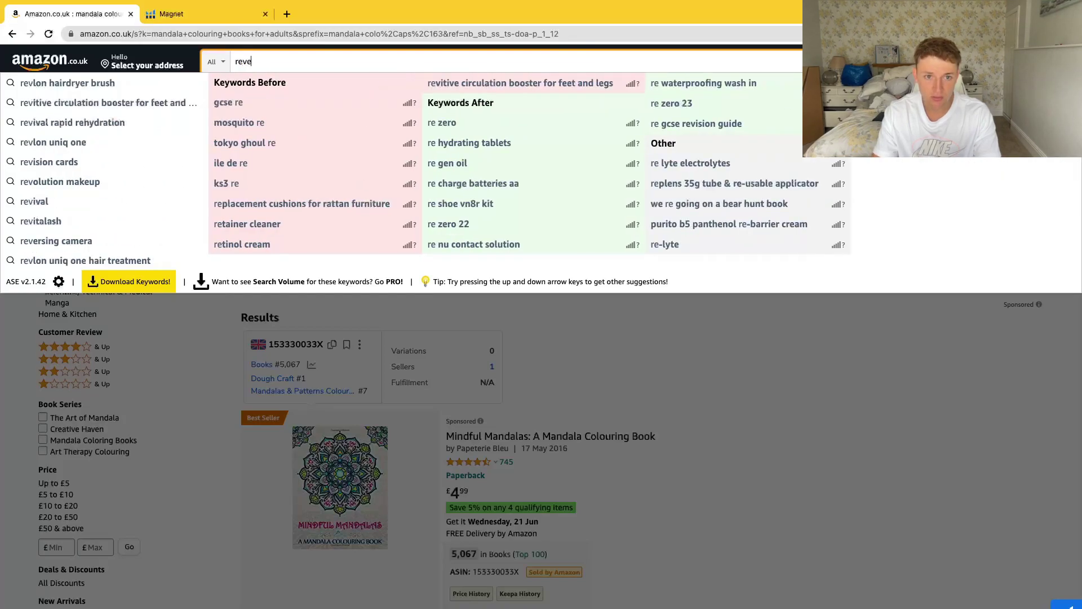
type("rse colouring book m")
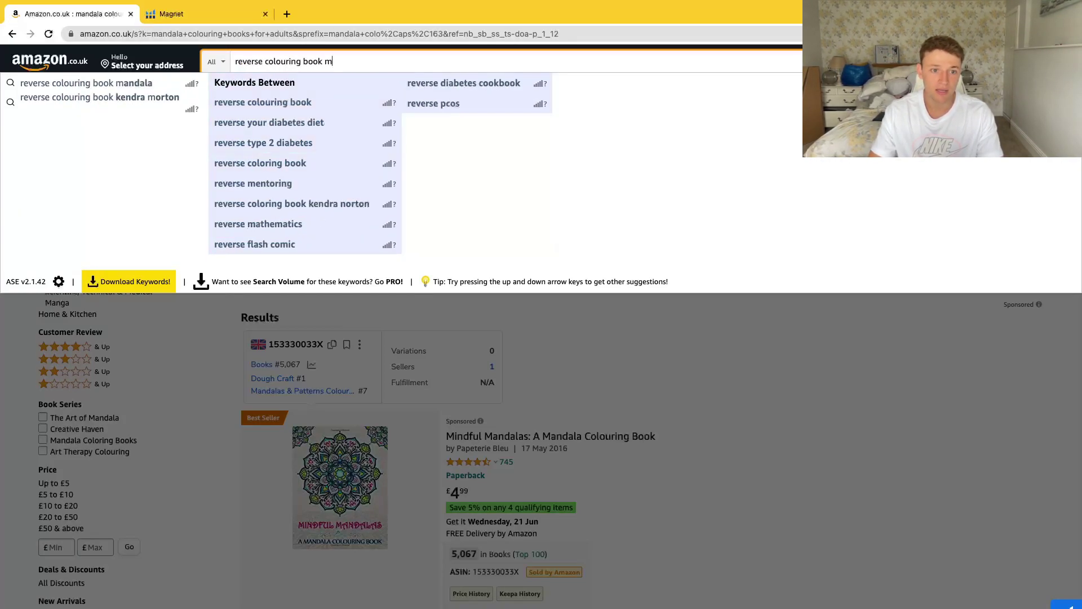
left_click(174, 90)
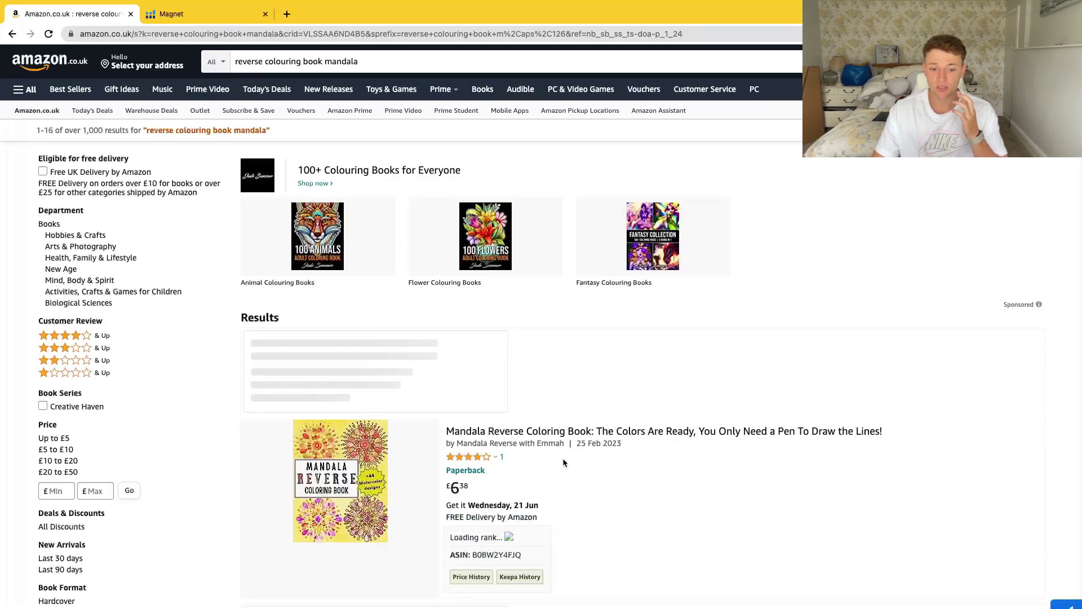
- Look over the Amazon results for reverse mandala colouring books, including their sales ranks and reviews
scroll(563, 462, "down", 1)
scroll(563, 458, "down", 2)
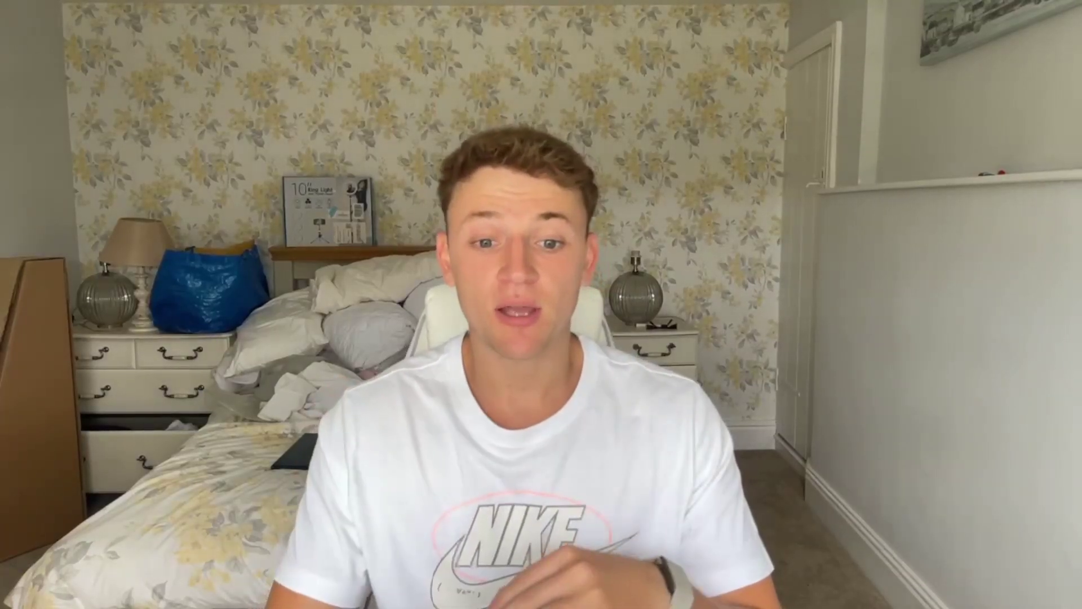
scroll(656, 353, "up", 2)
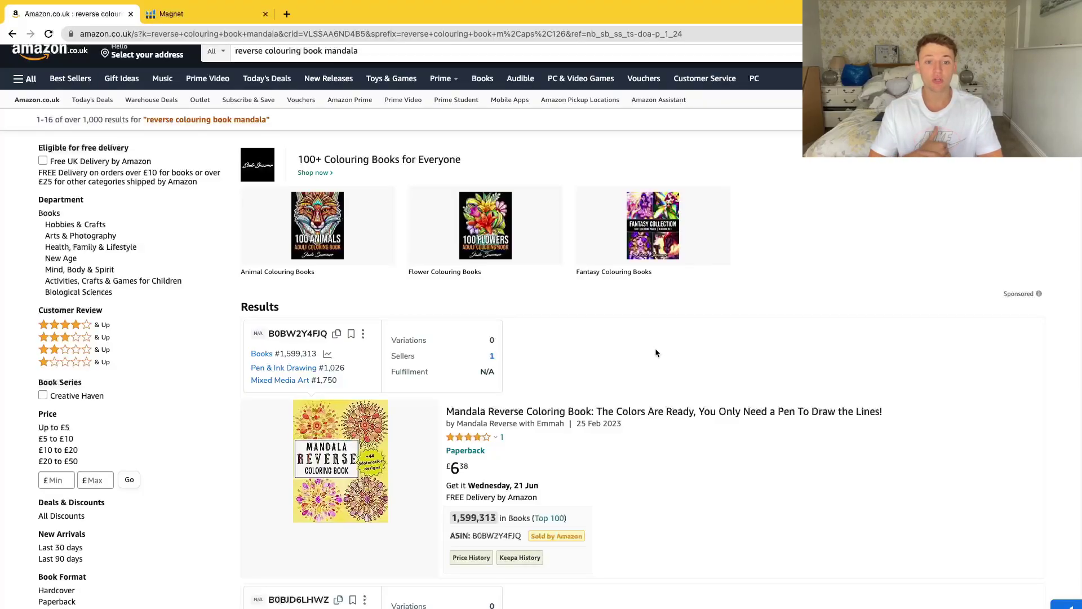
mouse_move(345, 494)
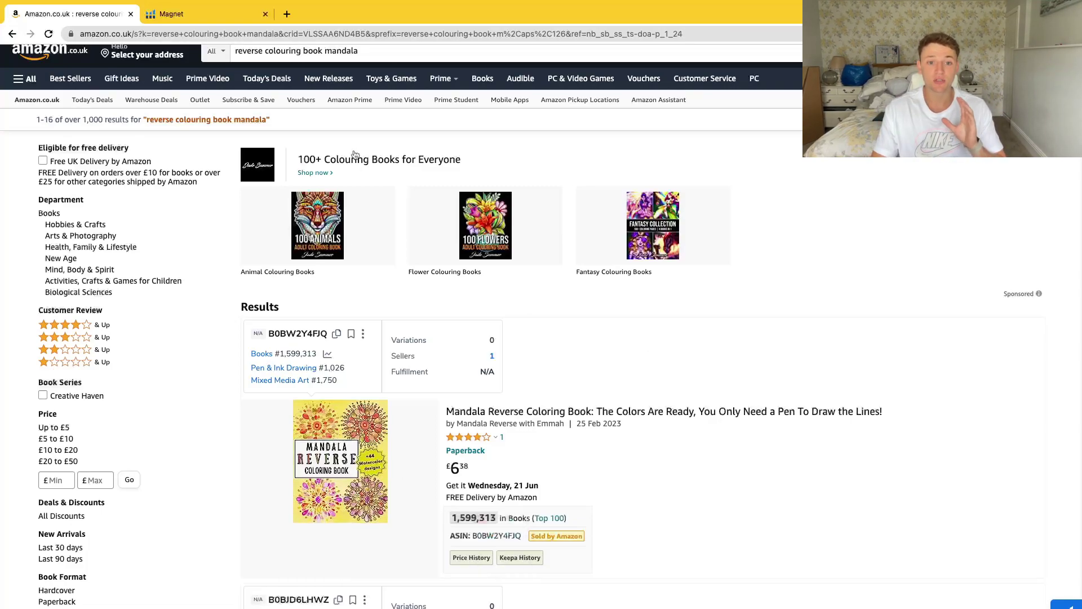
left_click(238, 54)
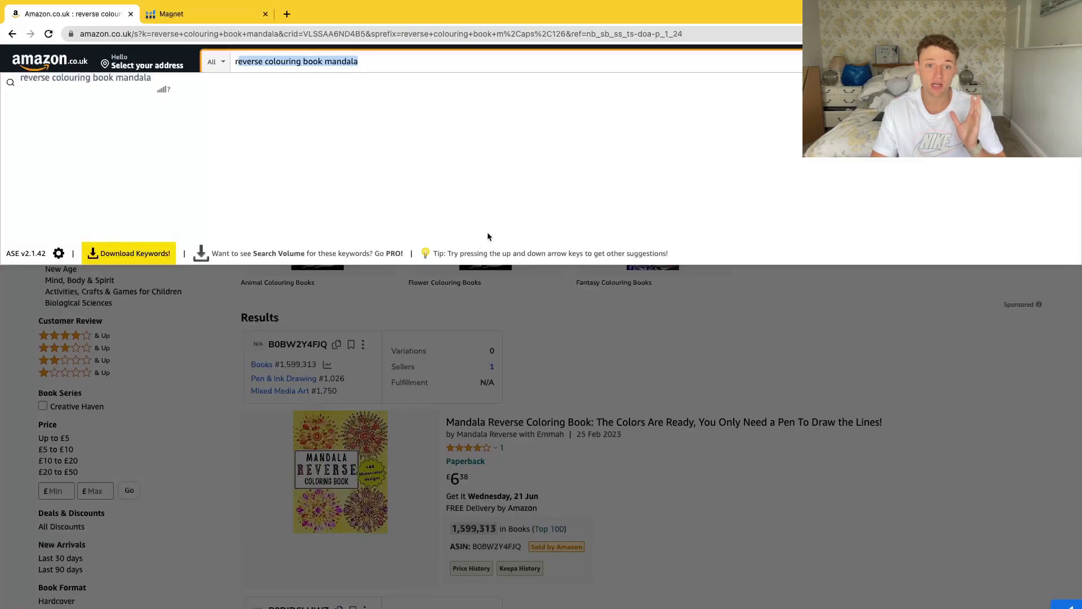
left_click(472, 310)
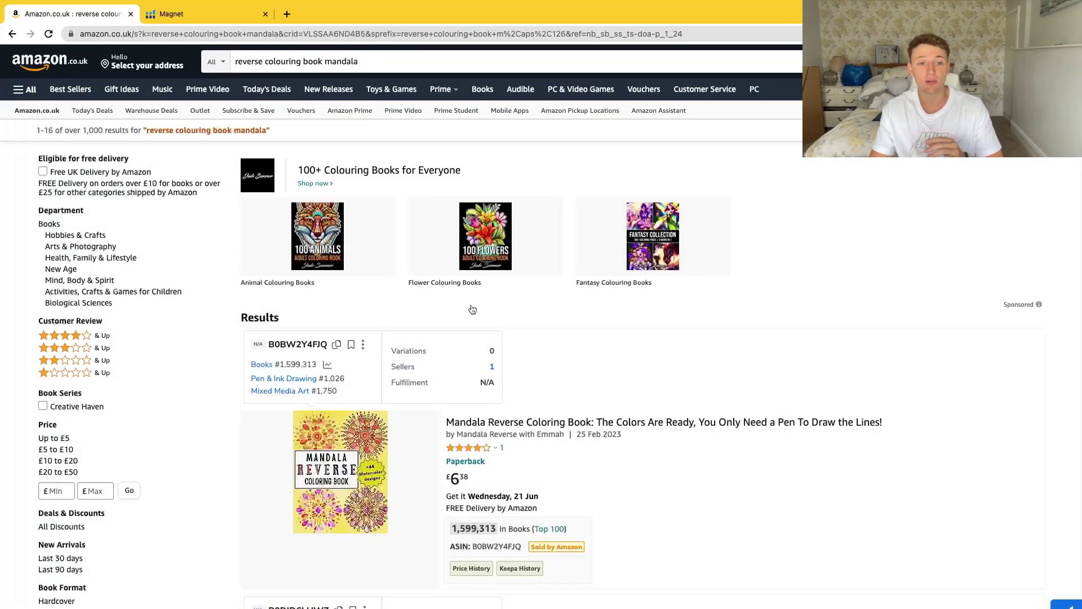
- Switch to Magnet and review the search volume and competing products for the keyword "reverse colouring book"
left_click(213, 15)
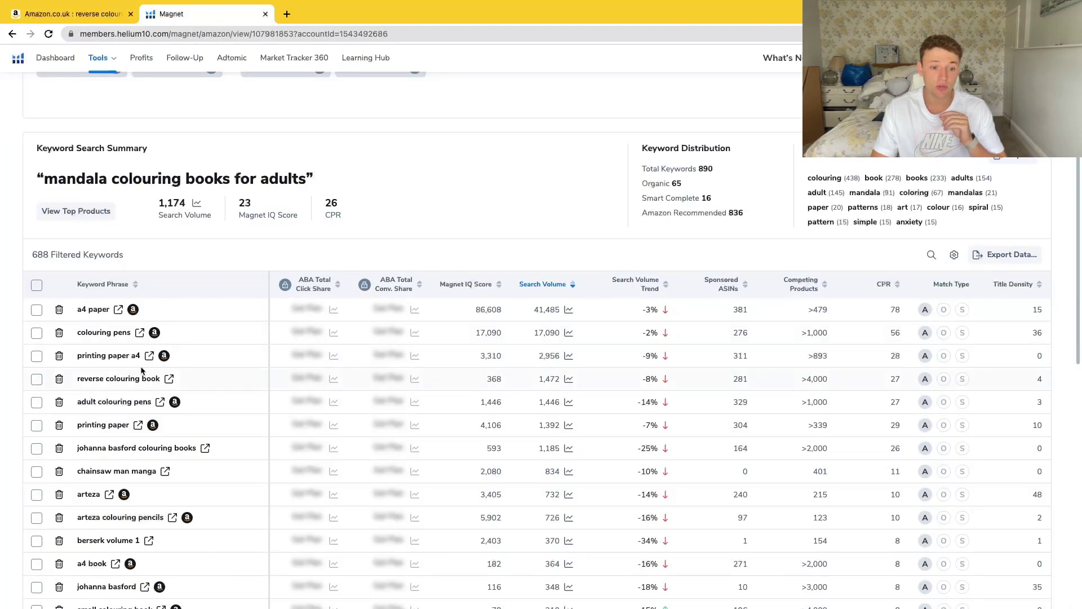
left_click_drag(77, 379, 159, 383)
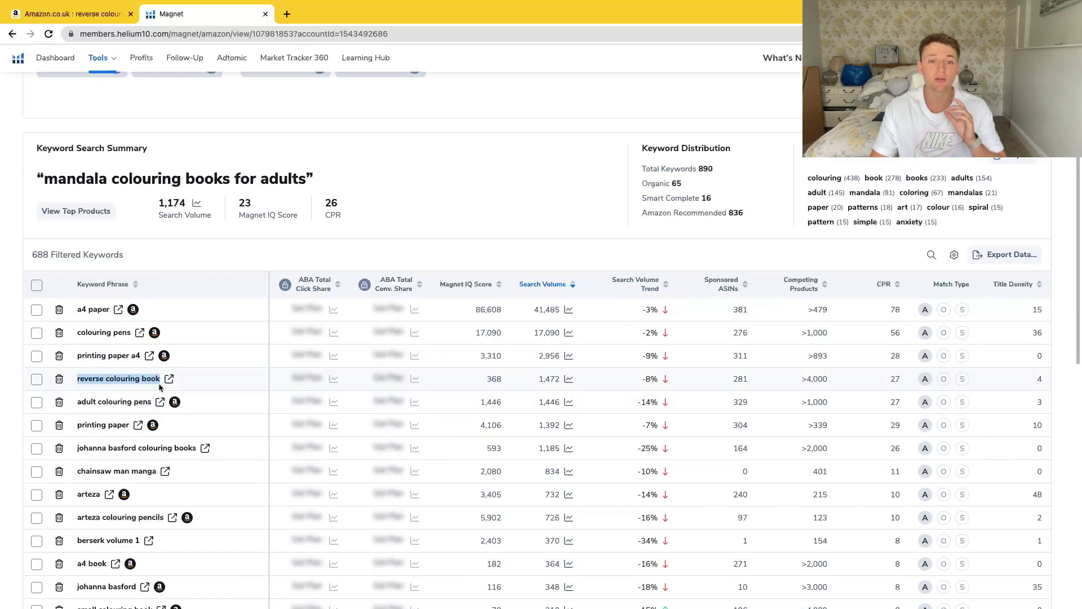
left_click_drag(537, 379, 561, 378)
left_click_drag(799, 378, 833, 379)
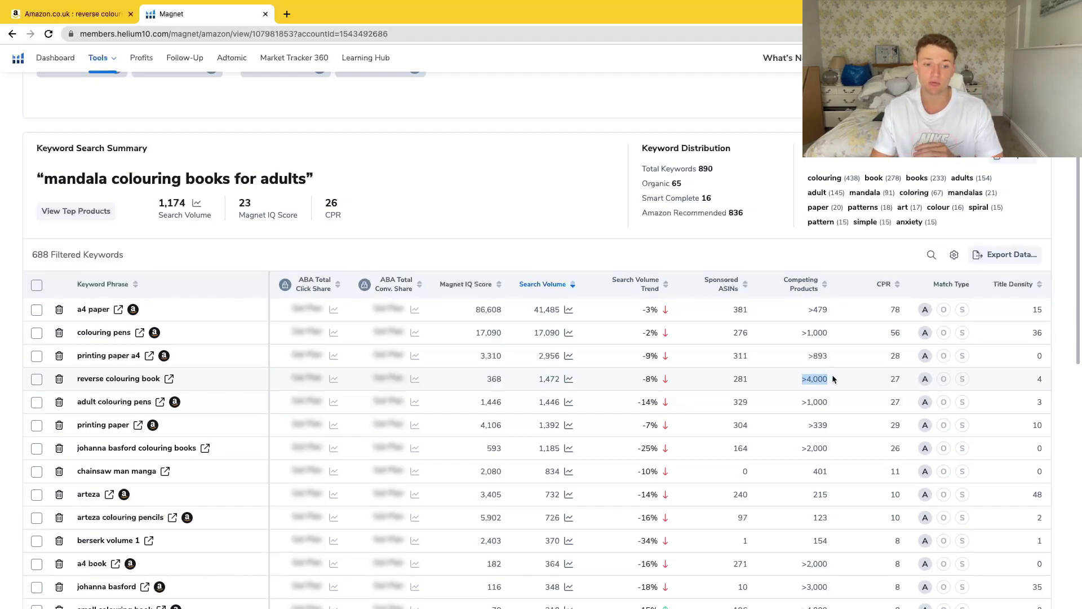
double_click(132, 377)
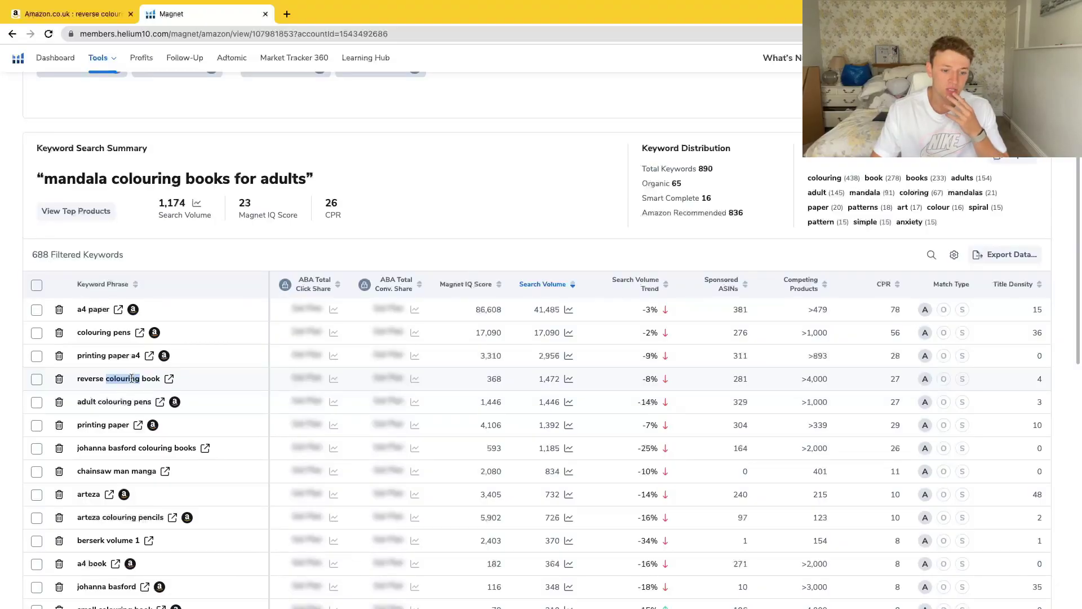
- Look further down the filtered keywords, examining the misspelled "couloring book for adults" for its search volume and competing products
scroll(131, 378, "down", 3)
scroll(132, 382, "down", 2)
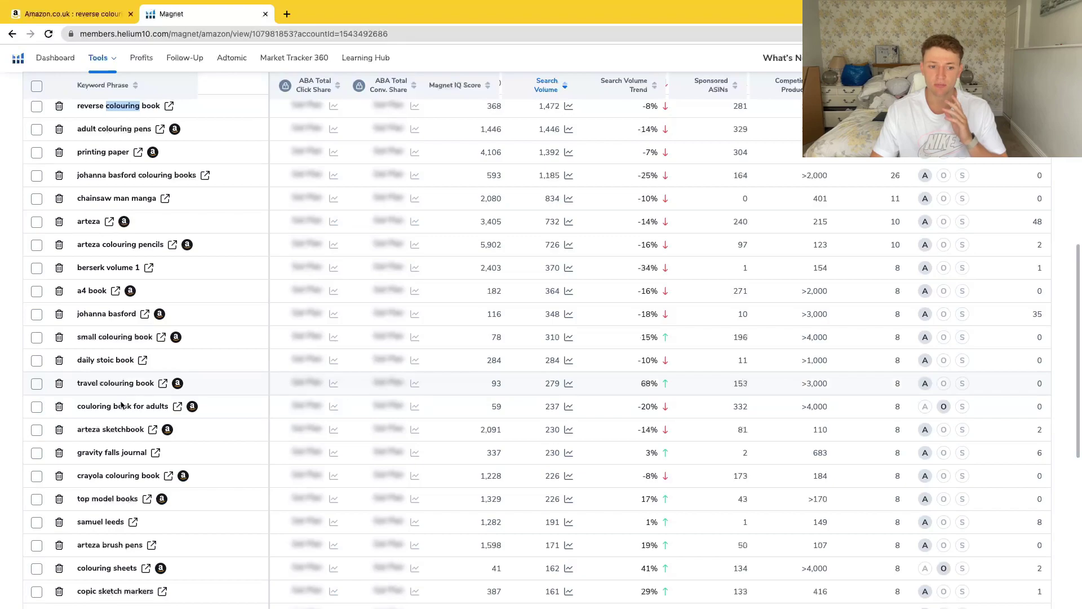
left_click_drag(76, 406, 171, 415)
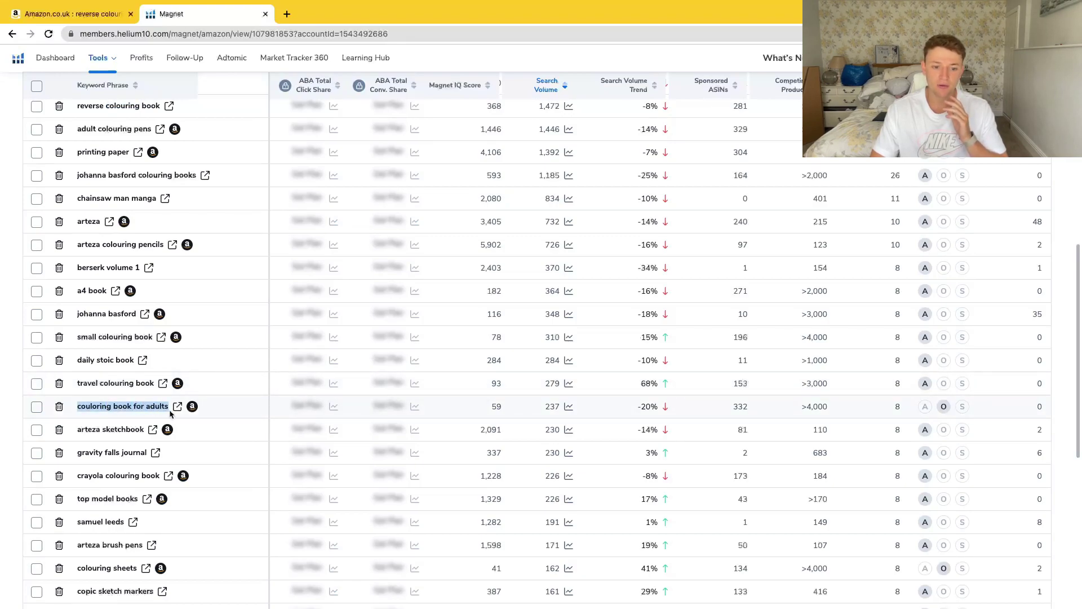
left_click(92, 410)
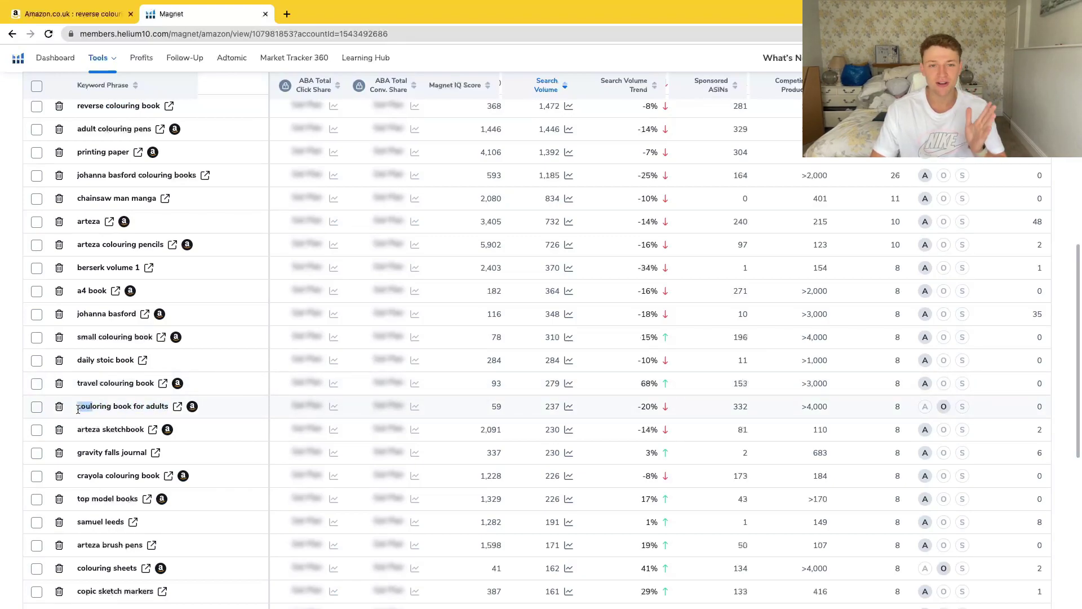
left_click(78, 409)
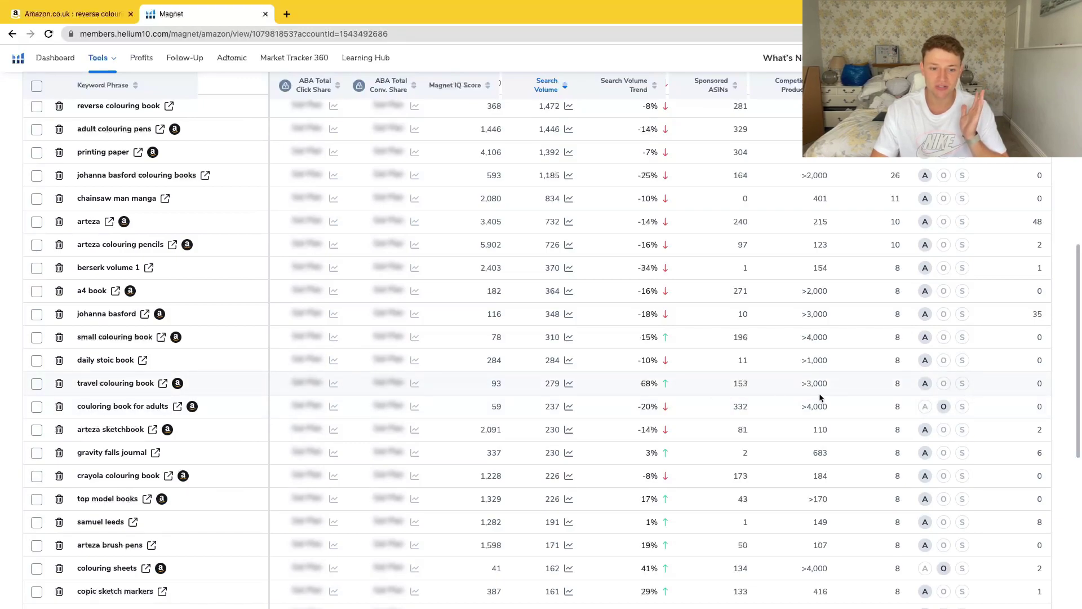
left_click_drag(80, 410, 170, 411)
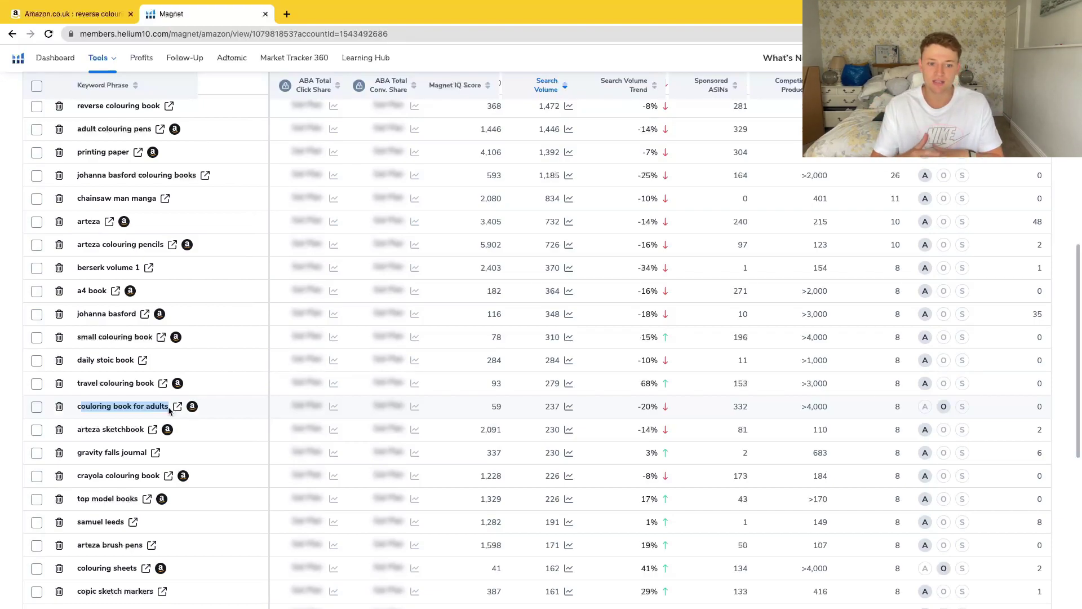
left_click(131, 403)
left_click_drag(540, 405, 563, 412)
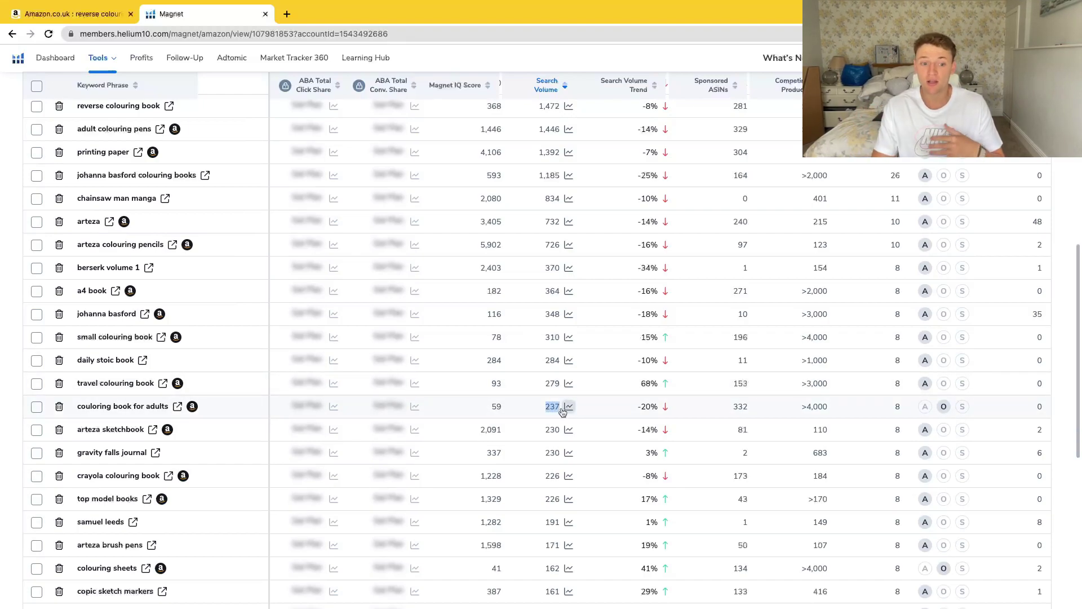
triple_click(138, 410)
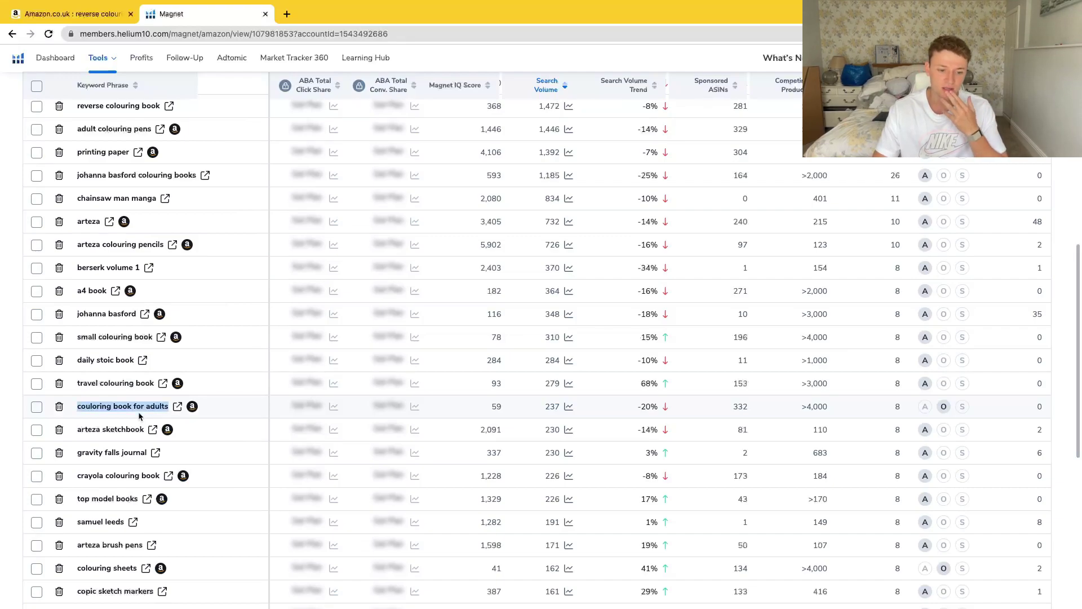
scroll(139, 416, "down", 7)
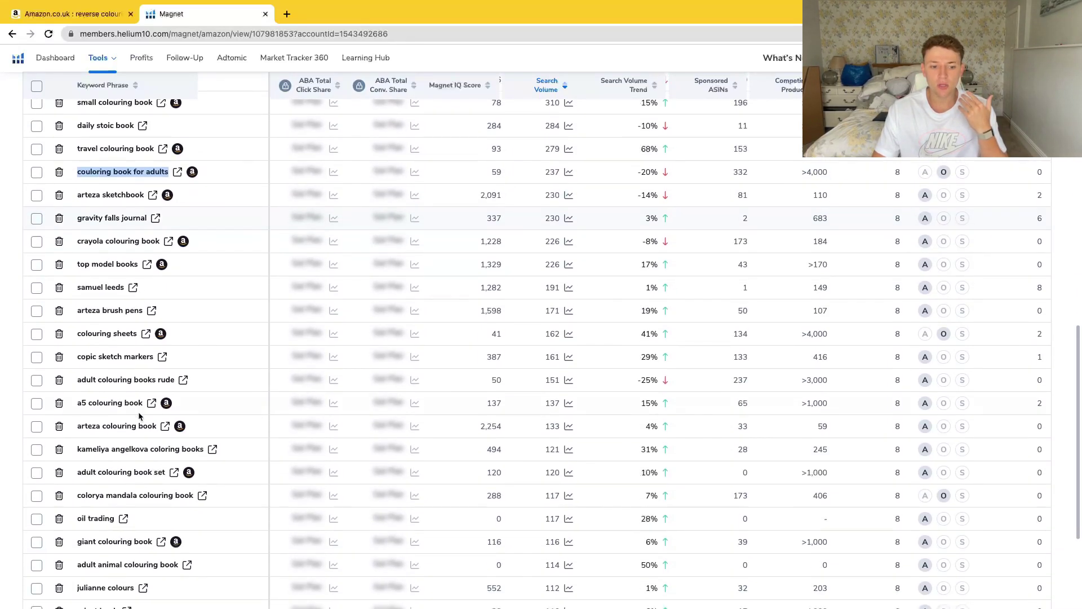
- Replace the Magnet search term with the suggestion "mandala colouring book" and fetch its keywords
scroll(138, 411, "up", 15)
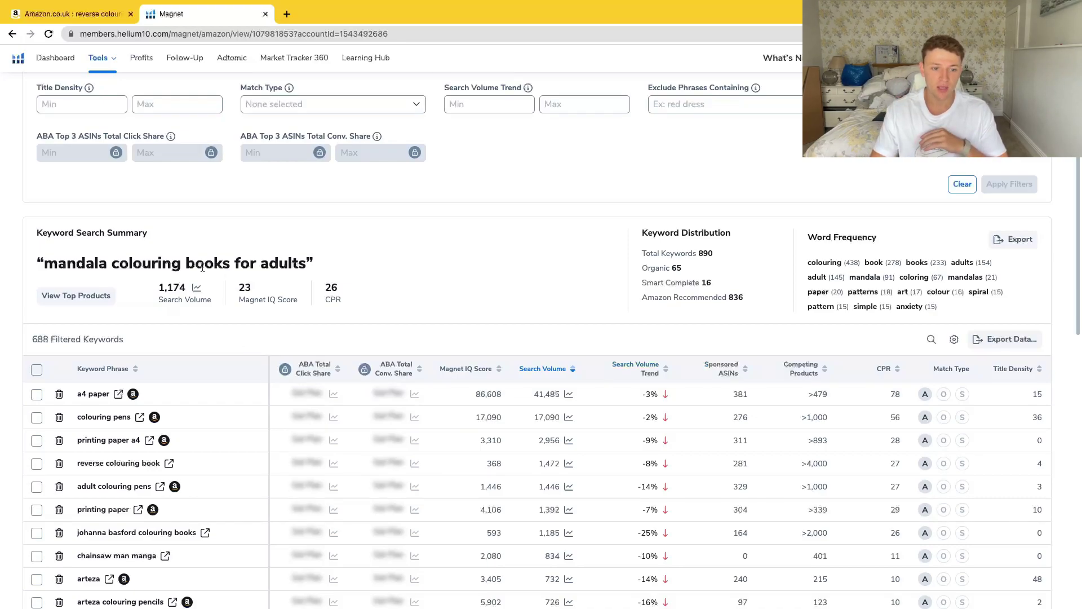
left_click_drag(58, 263, 260, 262)
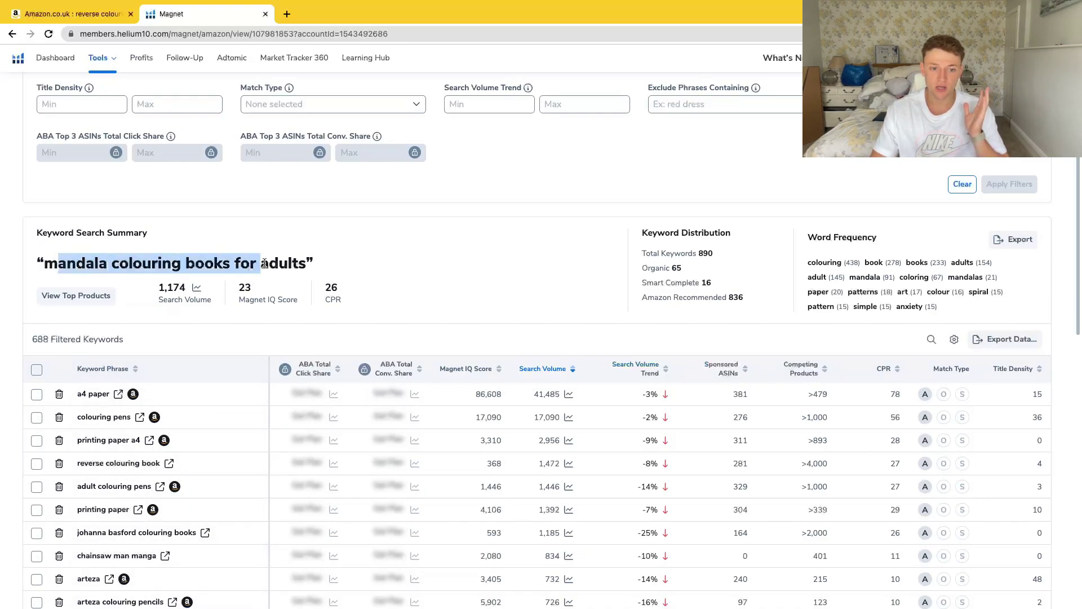
scroll(264, 263, "down", 1)
scroll(265, 263, "up", 5)
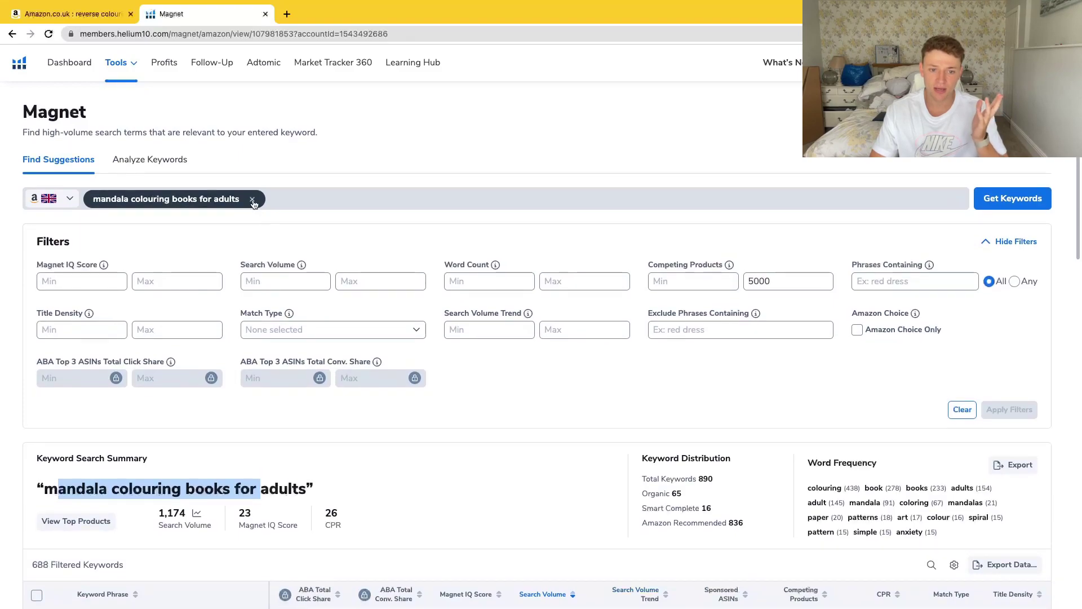
left_click(253, 200)
left_click(251, 202)
type("mand")
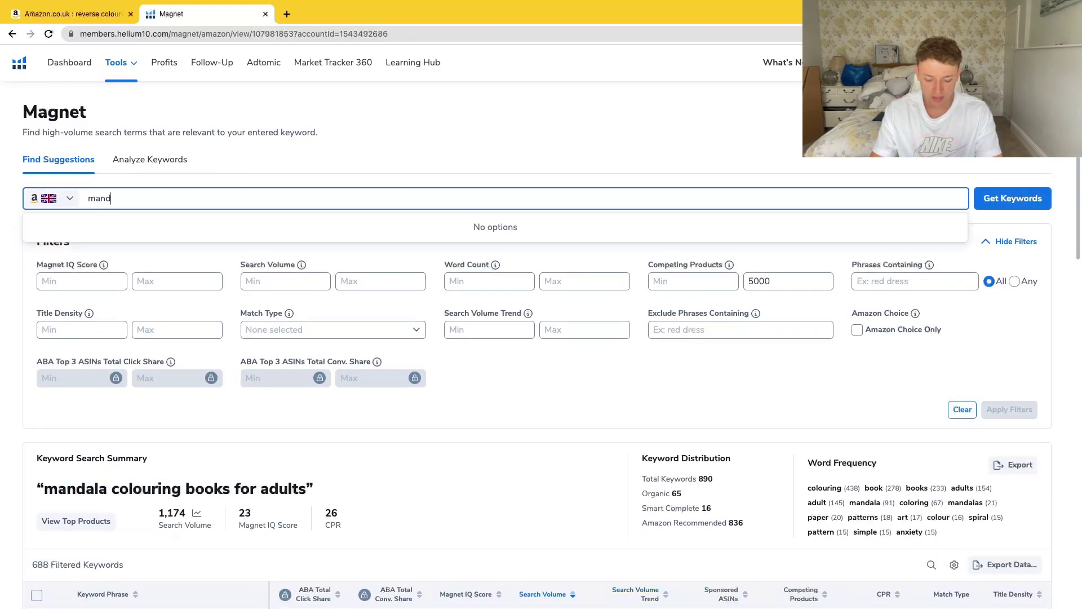
type("ala colouring")
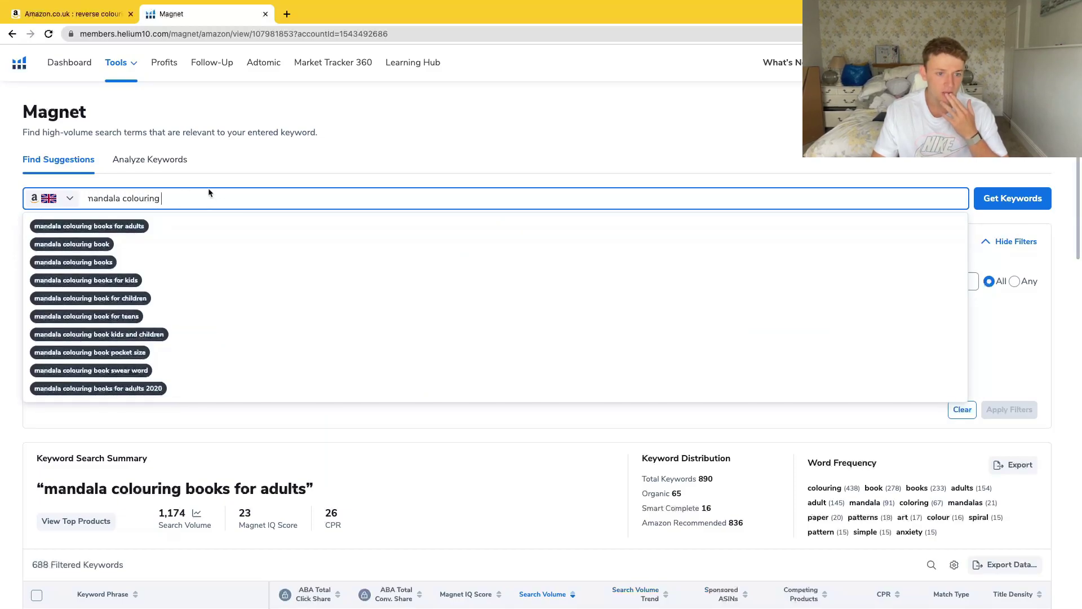
left_click(113, 246)
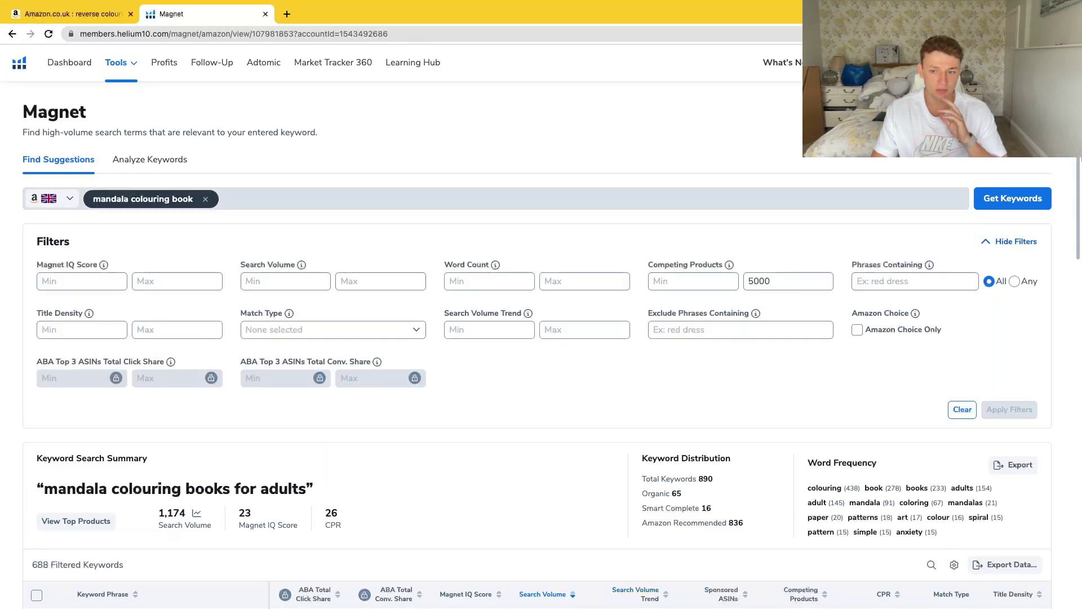
left_click(1040, 206)
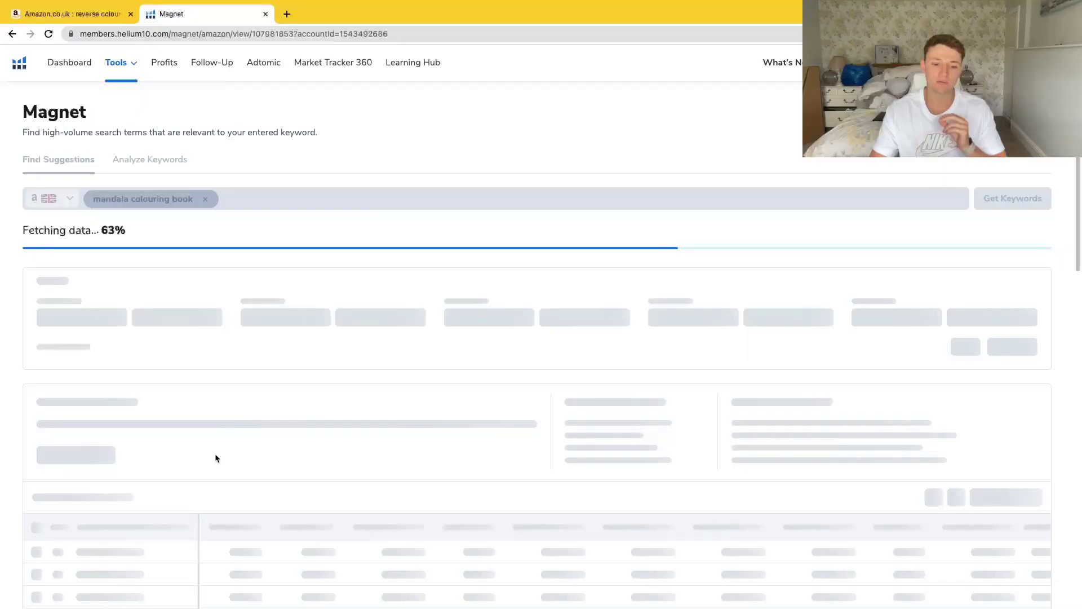
- Sort the "mandala colouring book" keyword list by search volume, highest first
scroll(216, 458, "down", 1)
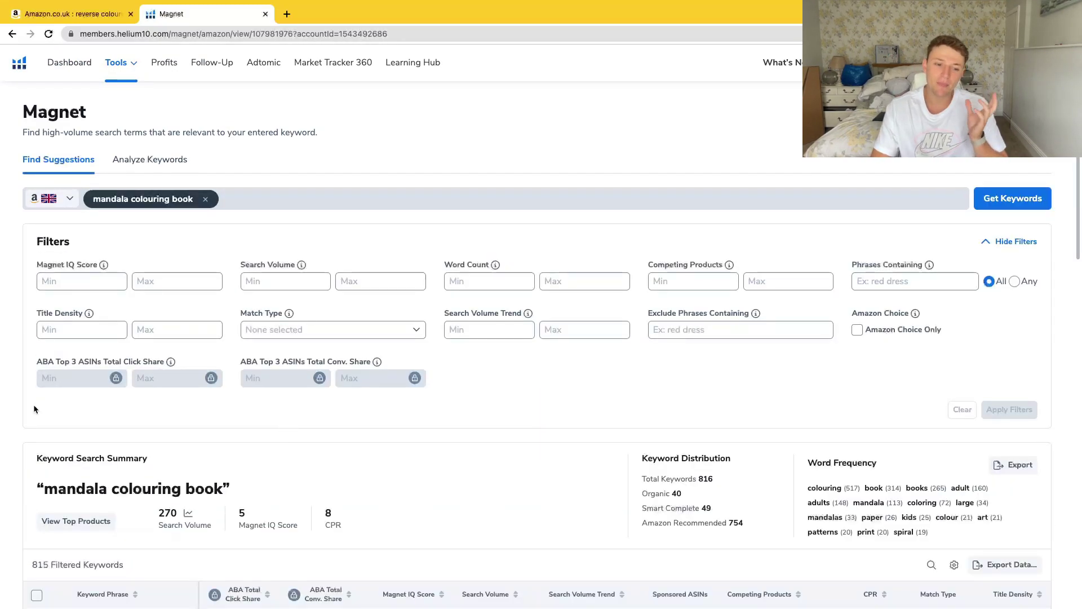
scroll(34, 407, "down", 2)
scroll(34, 407, "down", 3)
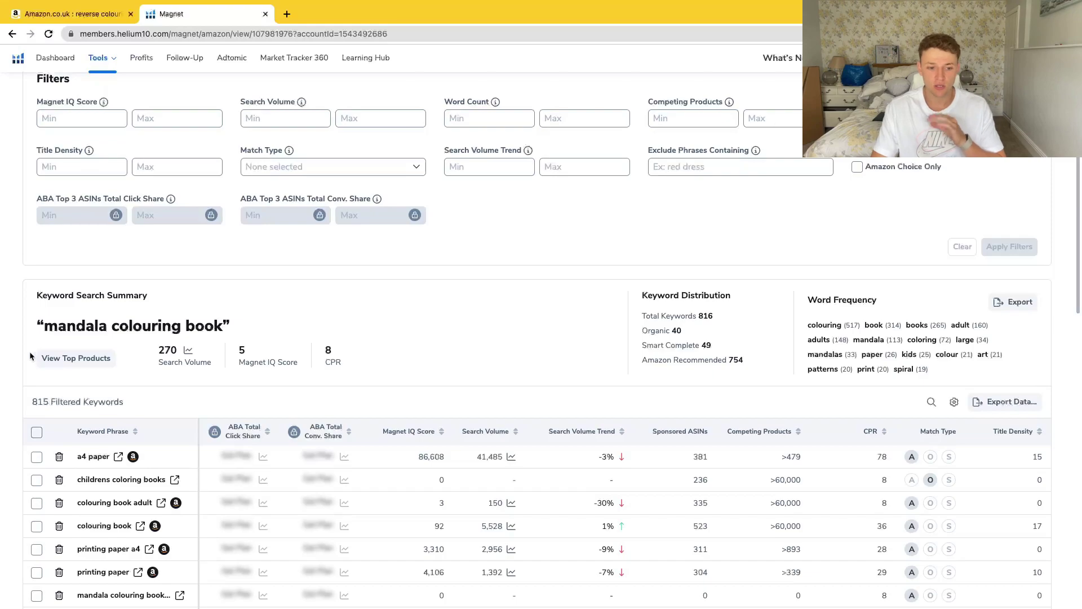
left_click(485, 431)
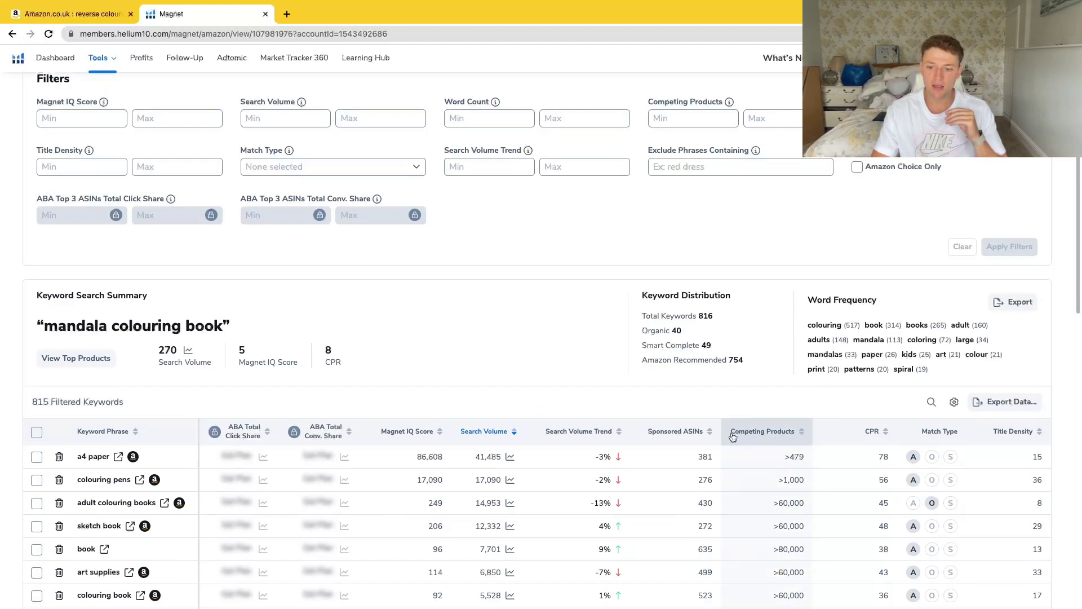
- Filter the keywords to a maximum of 5000 competing products
scroll(890, 192, "up", 1)
left_click(788, 117)
type("5000")
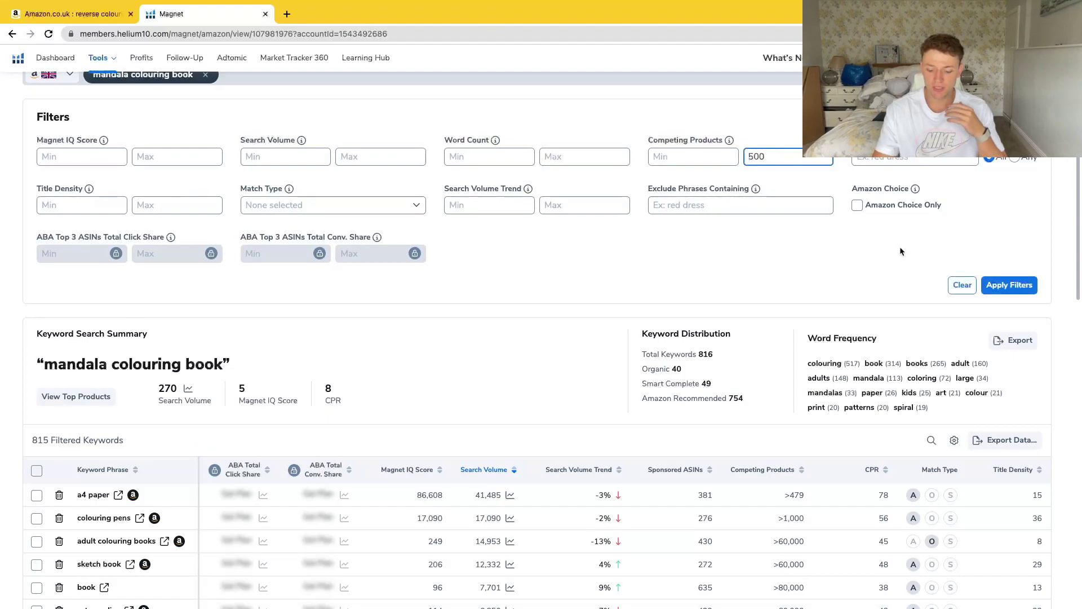
left_click(1014, 286)
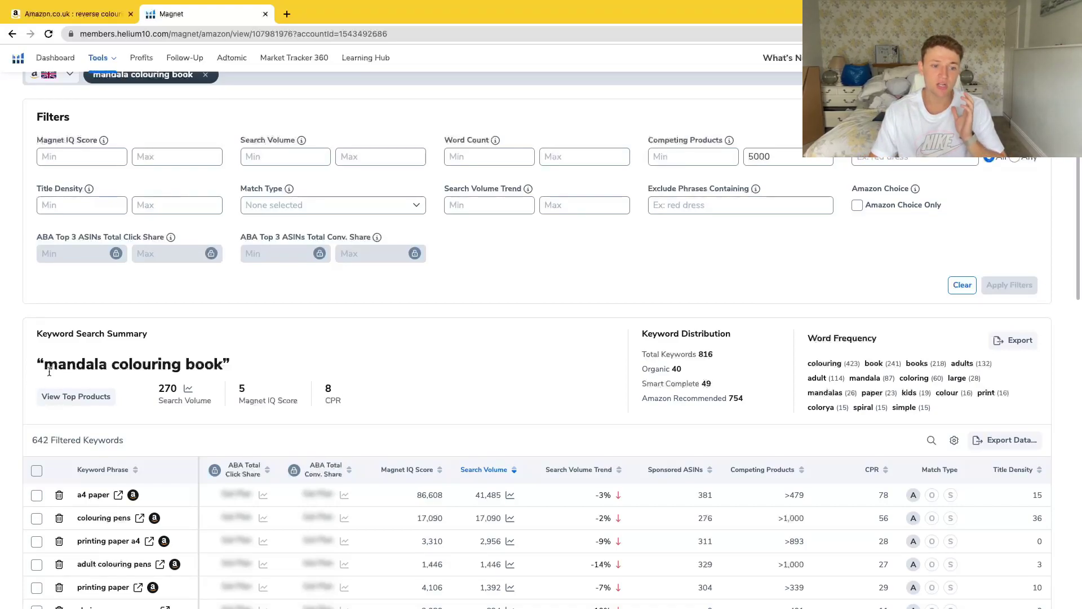
- Look through the filtered "mandala colouring book" keywords for relevant niches and their search volumes
left_click_drag(42, 365, 229, 369)
scroll(7, 376, "down", 4)
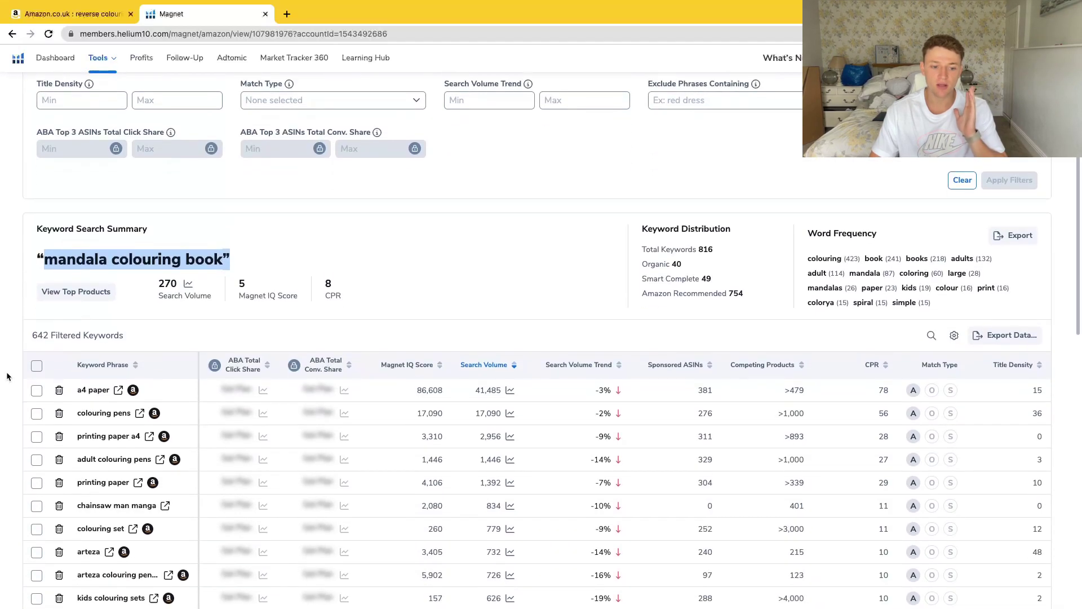
scroll(7, 376, "down", 1)
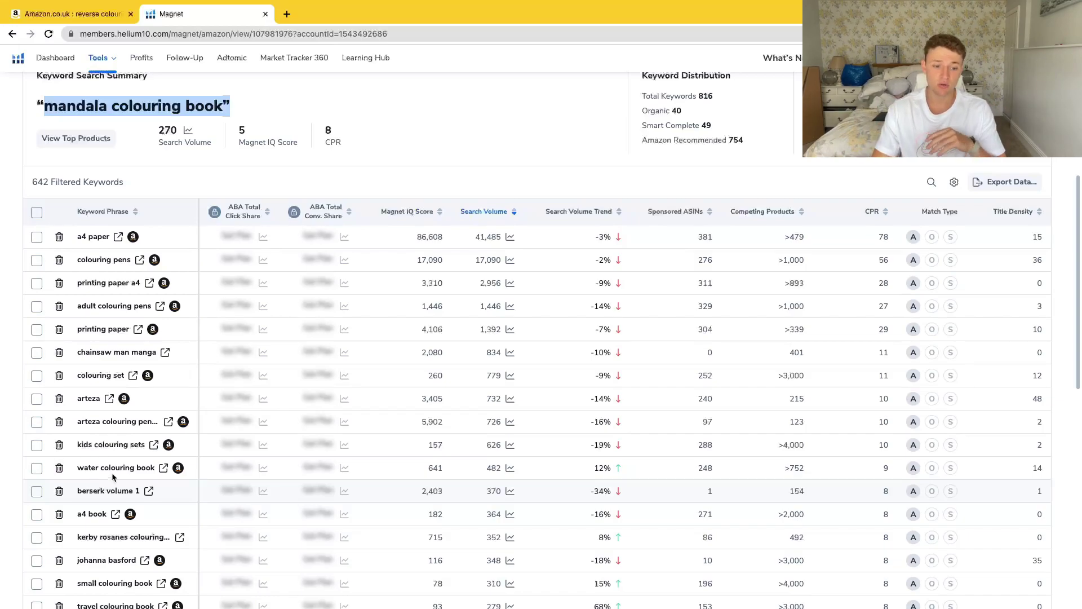
scroll(112, 476, "down", 4)
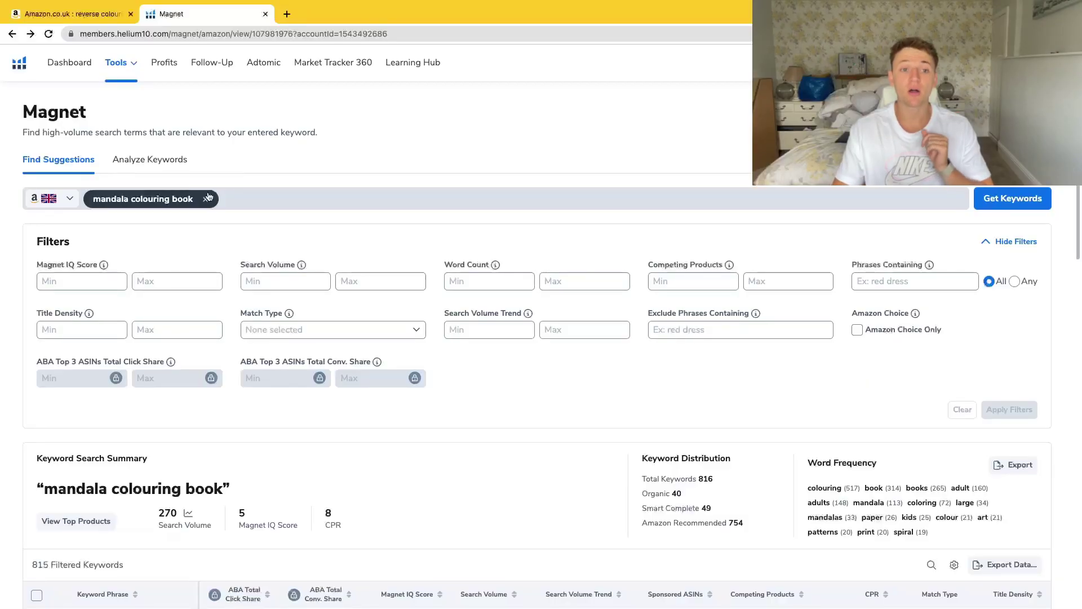
- Open Helium 10's Cerebro reverse product lookup tool
left_click(134, 64)
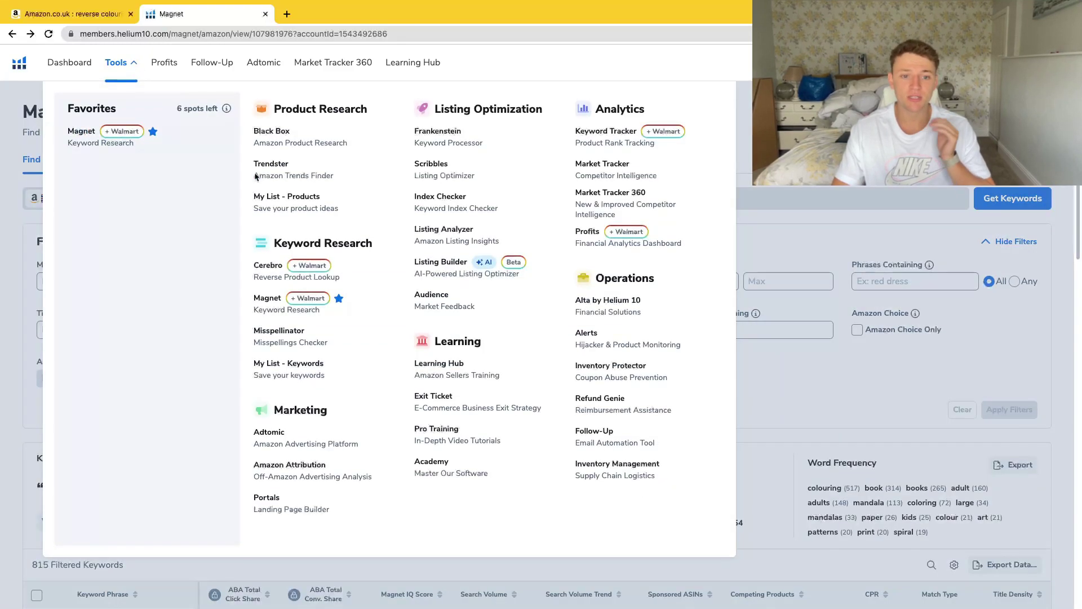
left_click(382, 283)
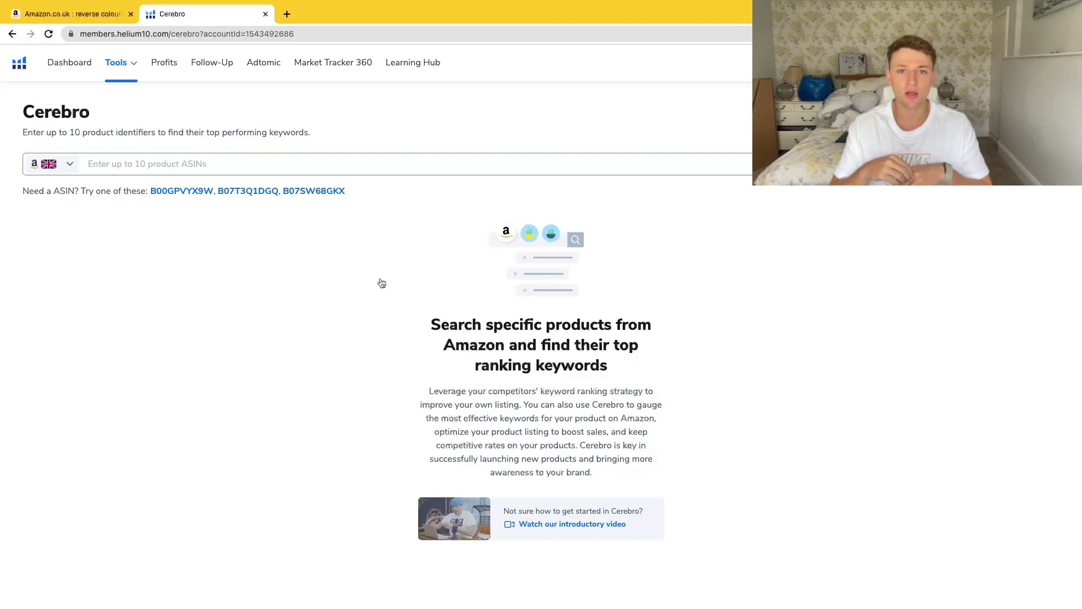
left_click(120, 62)
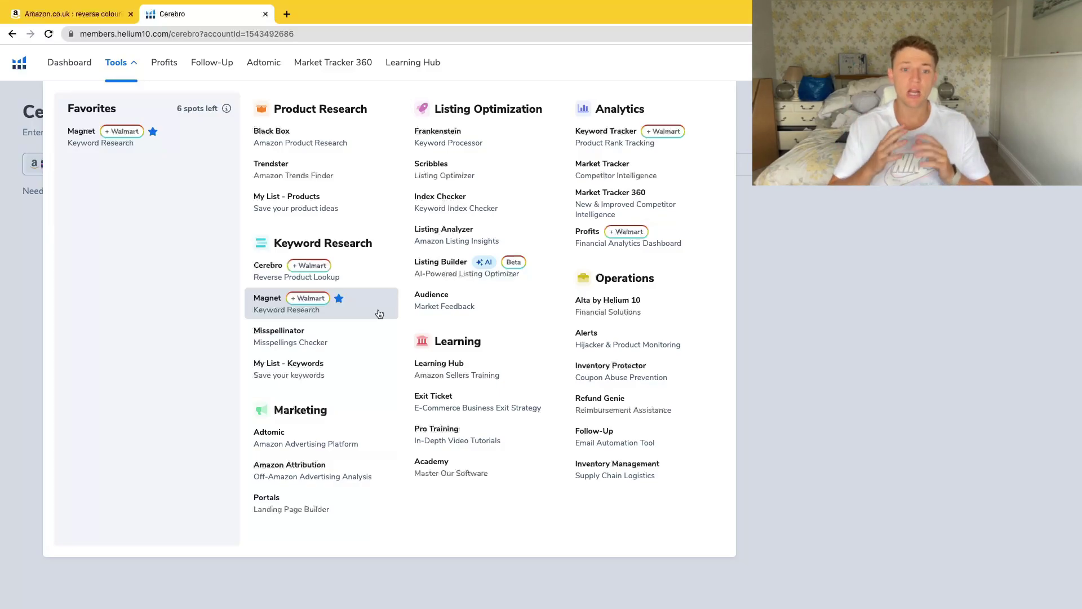
left_click(337, 275)
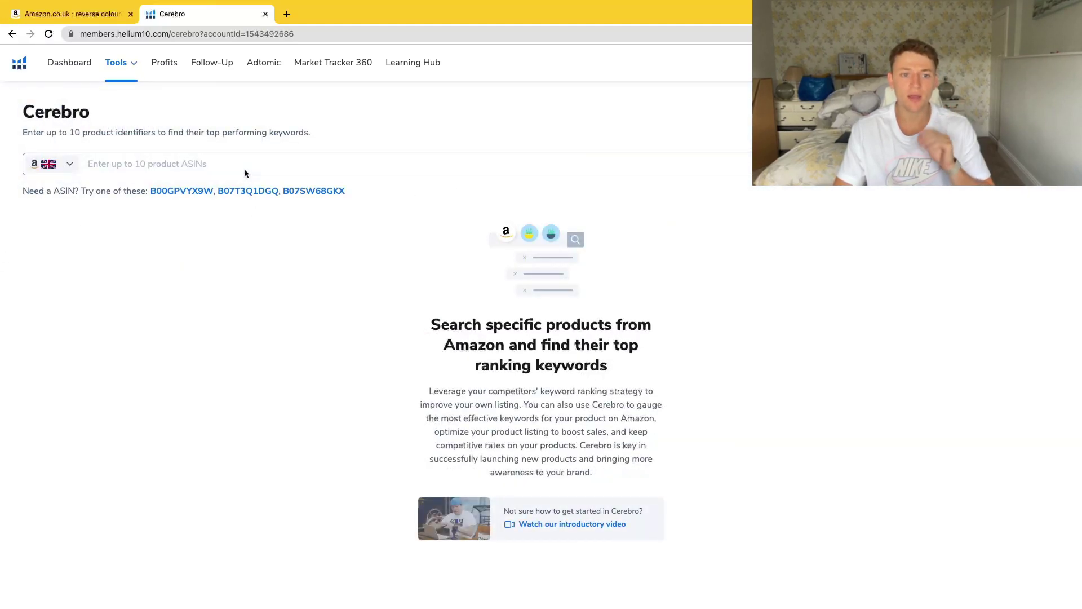
- Switch to Amazon UK and bring up the first book results for "mandala colouring books for adults"
left_click(86, 17)
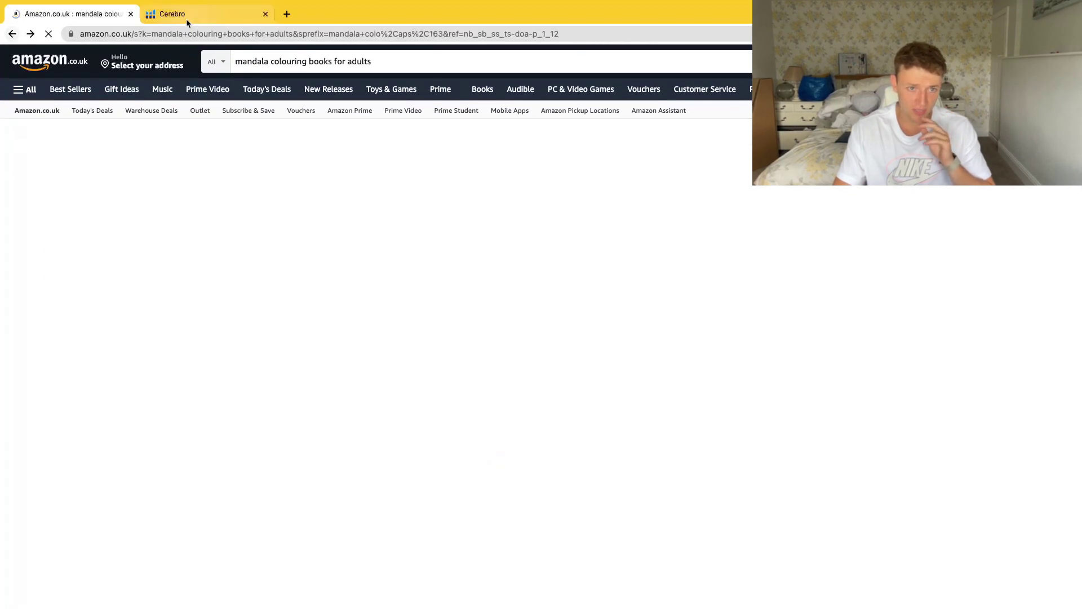
left_click(191, 17)
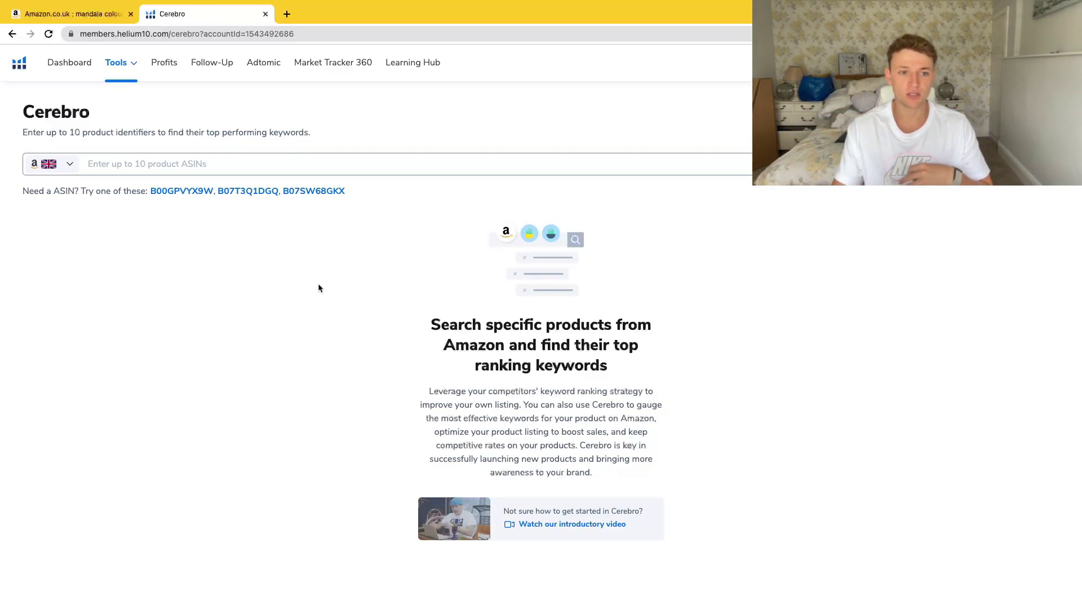
left_click(106, 22)
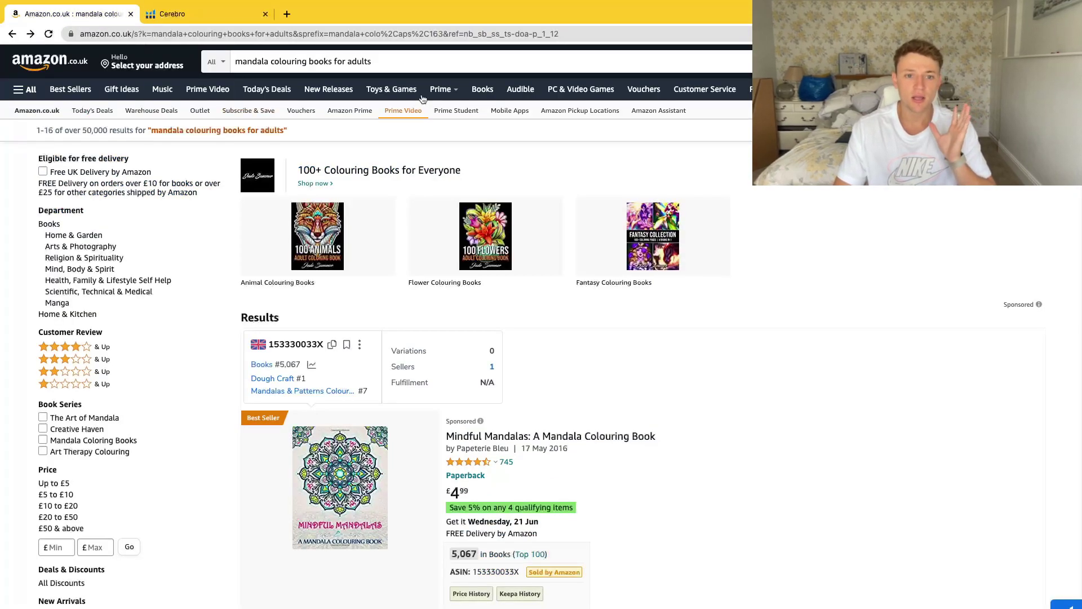
left_click(422, 64)
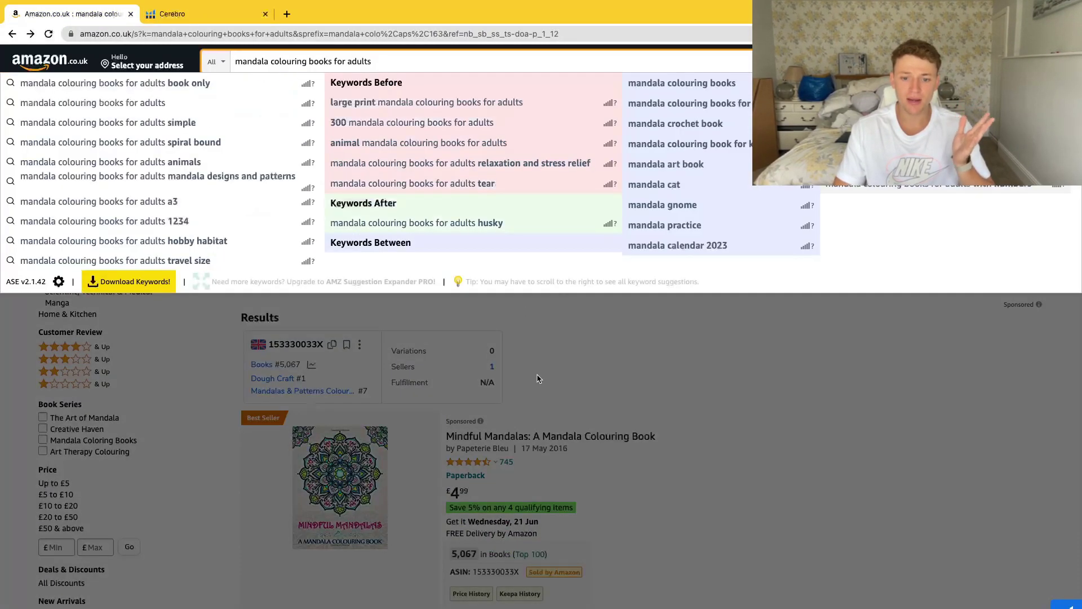
left_click(537, 374)
scroll(536, 374, "down", 2)
scroll(537, 374, "down", 2)
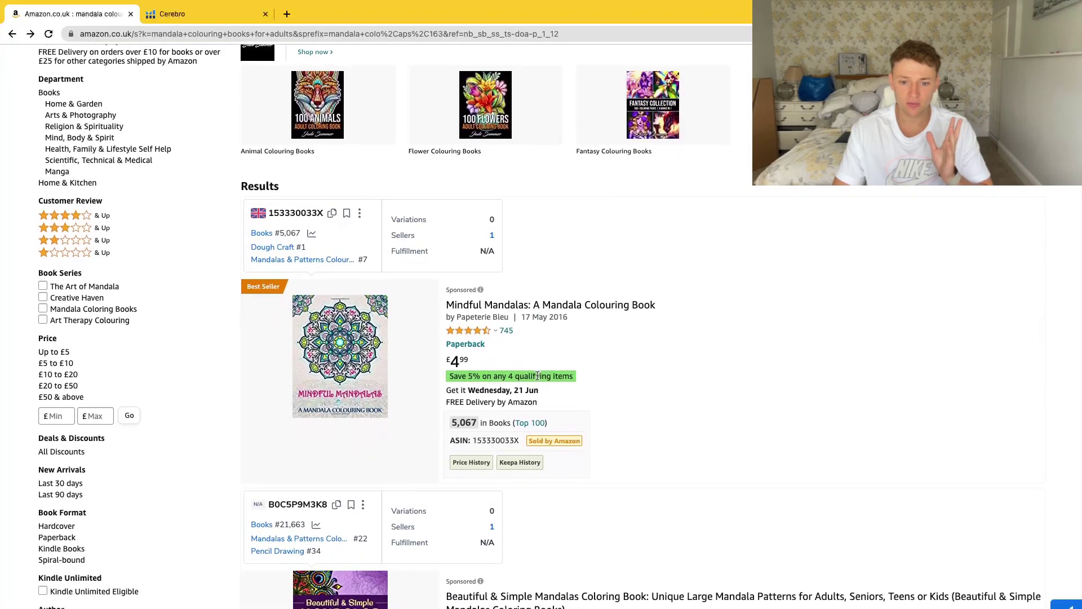
- Check the Books best seller rank of Mindful Mandalas: A Mandala Colouring Book
left_click_drag(452, 417, 474, 416)
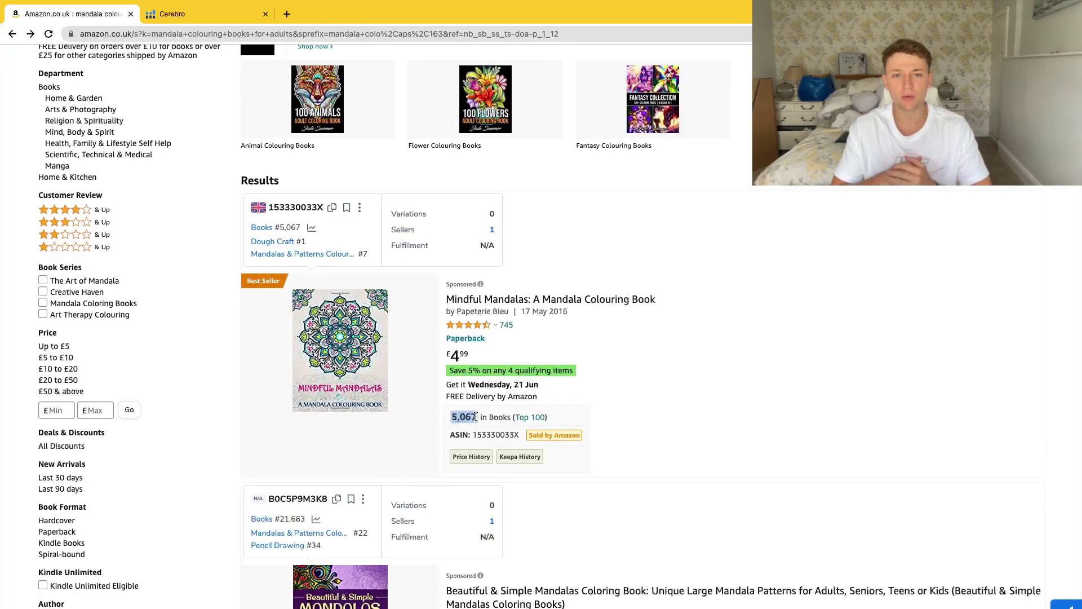
left_click_drag(476, 417, 477, 416)
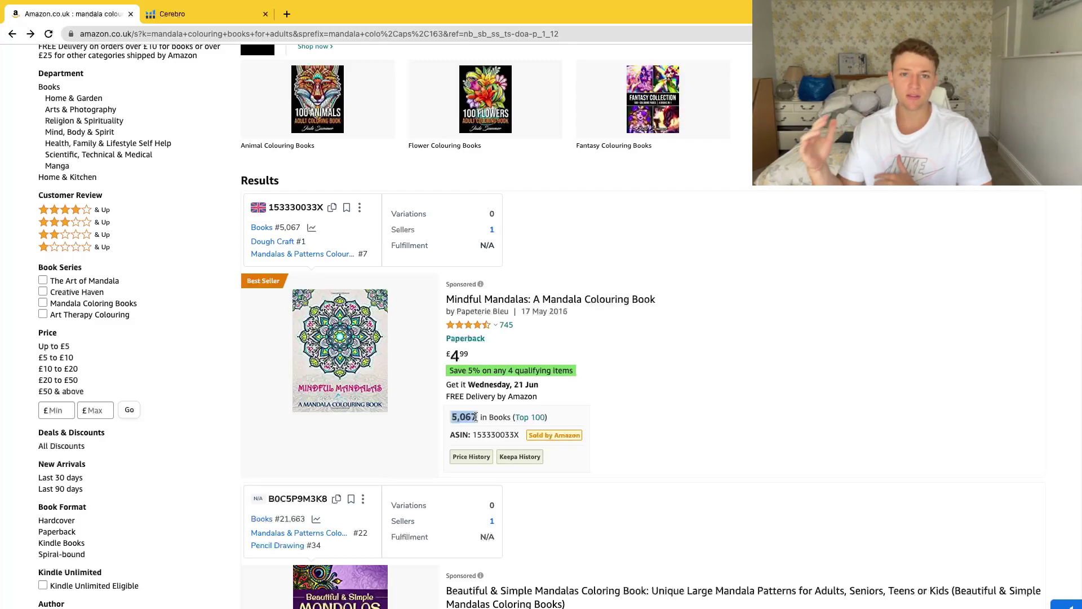
left_click(504, 440)
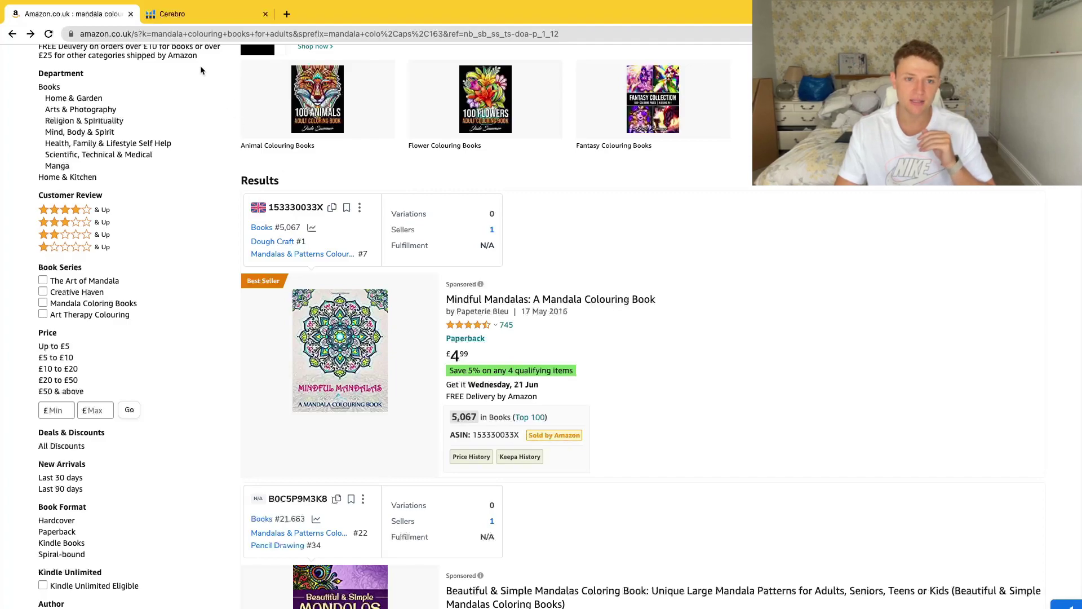
- Switch to Cerebro and add the Mindful Mandalas ASIN 153330033X to the product lookup
left_click(183, 25)
left_click(277, 169)
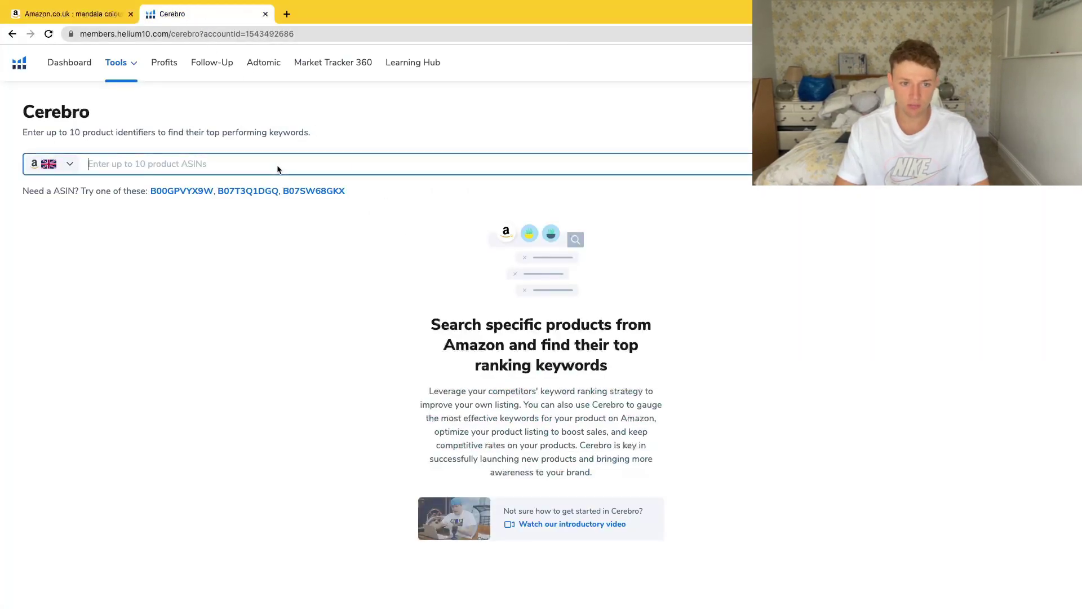
type("153330033X")
- Get the ASIN of Beautiful & Simple Mandalas from the Amazon results and add B0C5P9M3K8 to the Cerebro lookup
left_click(74, 14)
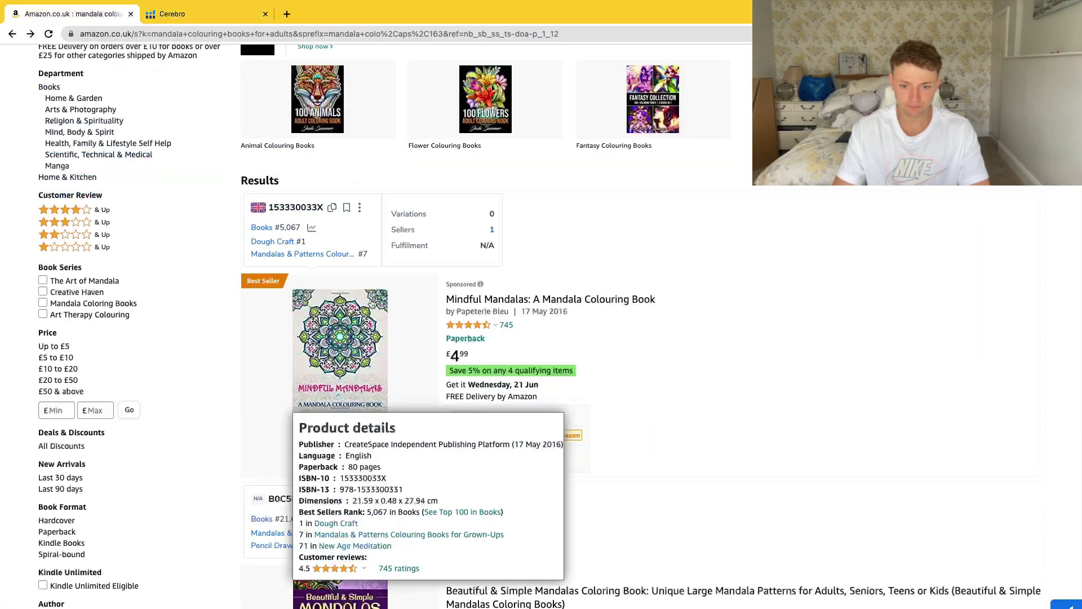
scroll(372, 304, "down", 3)
scroll(517, 370, "down", 2)
mouse_move(359, 347)
left_click(491, 461)
left_click(226, 14)
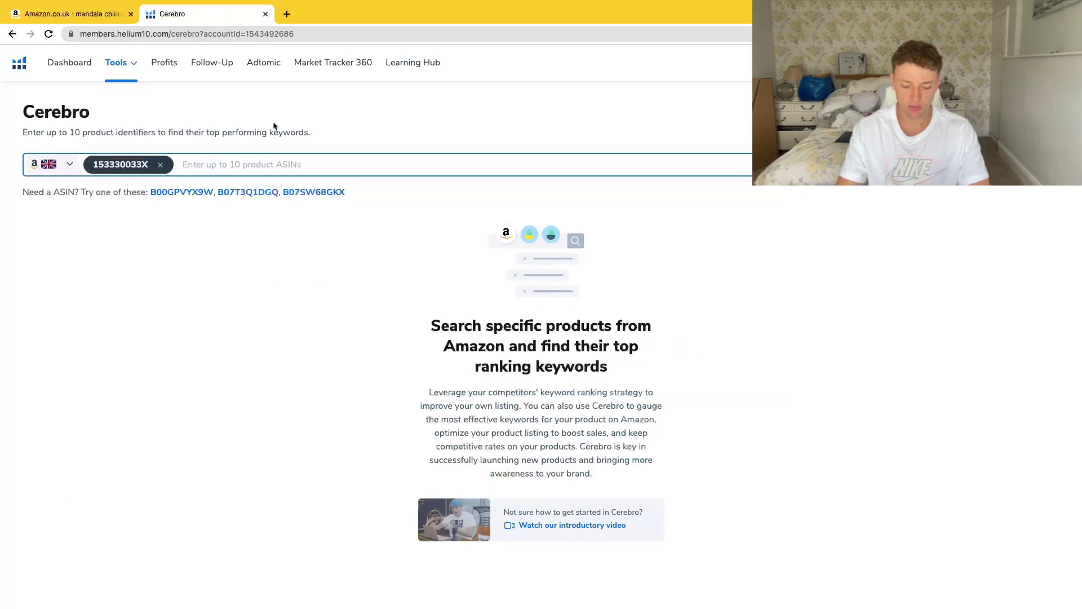
type("B0C5P9M3K8")
- Add the competing ASINs B0BFV21PJK, B08LNBG88C, B0BJ6C2KD6 and B08HGTT1D7 from Amazon to Cerebro and run the keyword lookup
left_click(102, 16)
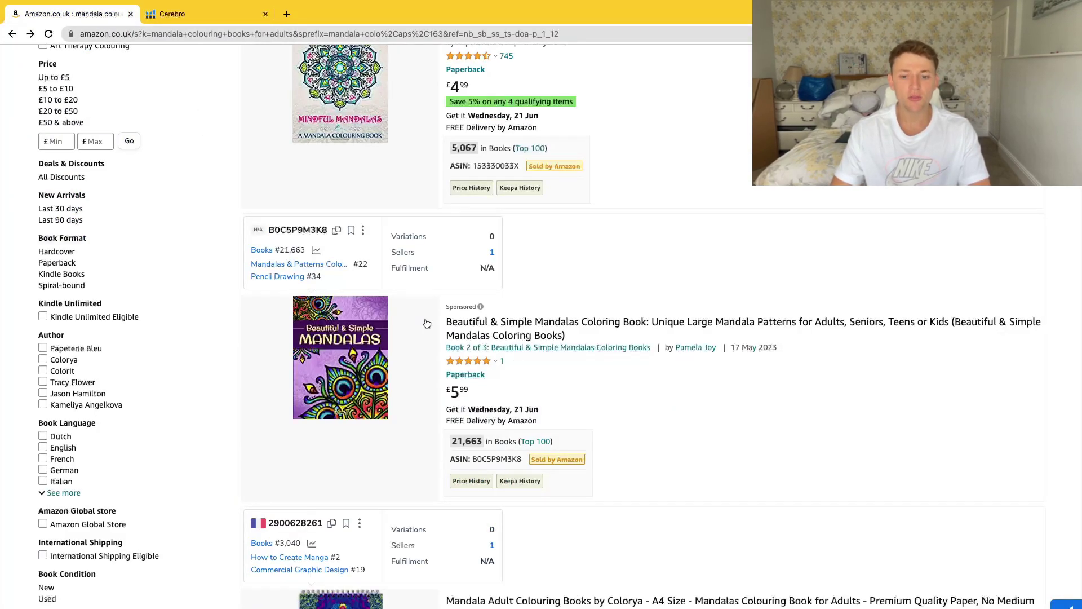
scroll(426, 323, "down", 2)
scroll(426, 323, "down", 1)
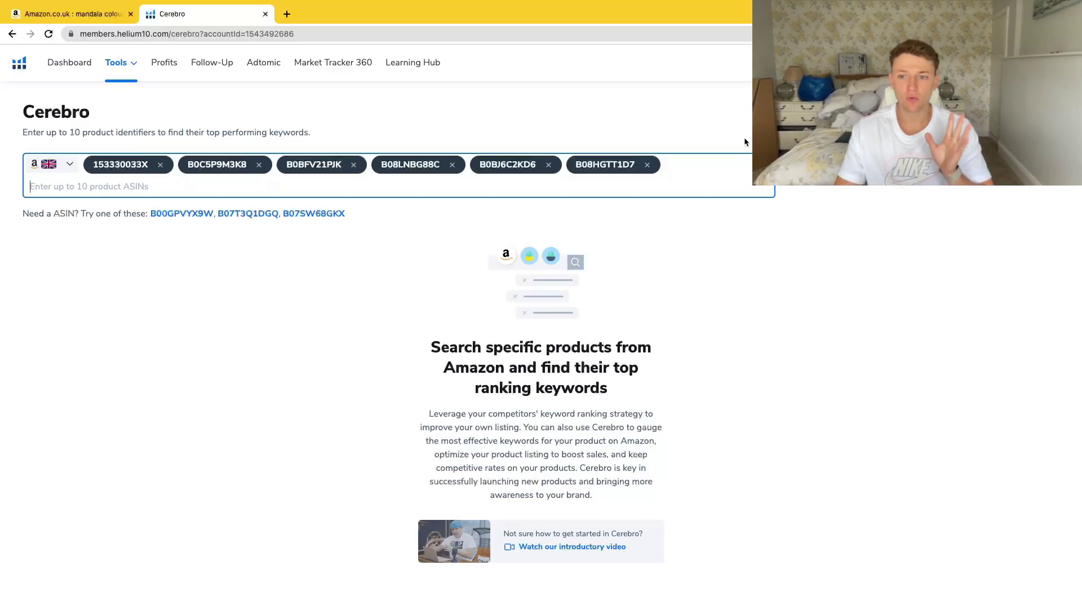
left_click(800, 174)
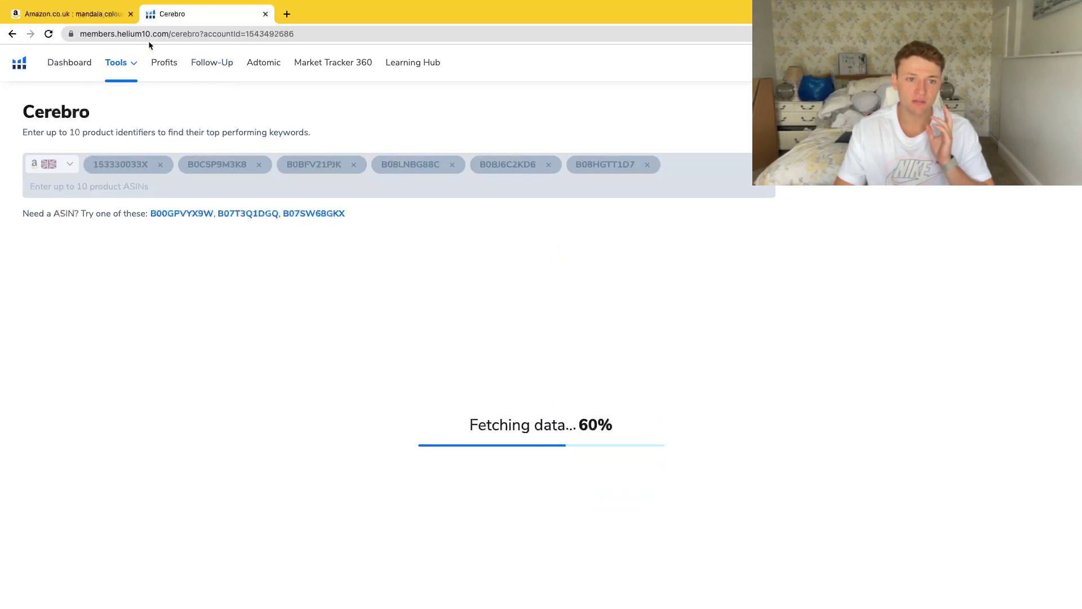
left_click(115, 17)
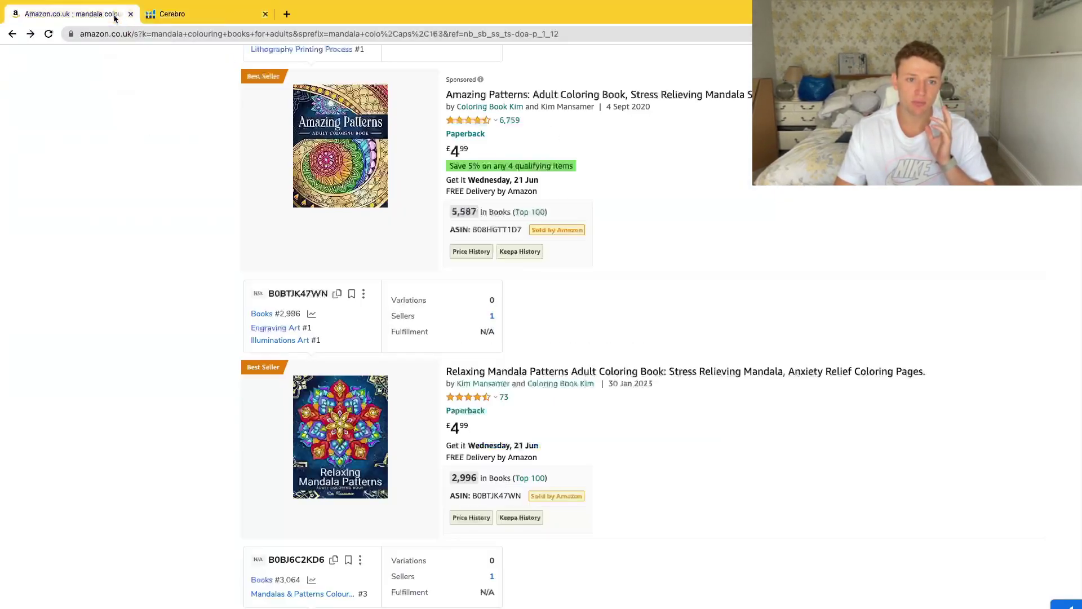
left_click(198, 15)
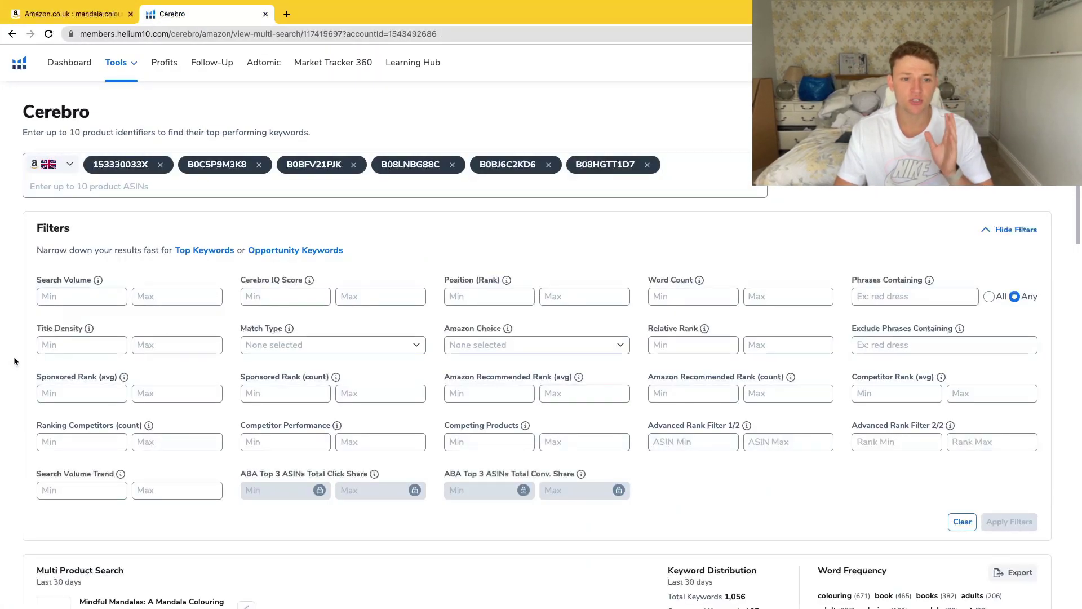
- Sort the Cerebro keyword list by search volume, highest first, and widen the keyword phrase column to show full phrases
scroll(15, 361, "down", 3)
scroll(15, 362, "down", 5)
left_click_drag(32, 259, 57, 261)
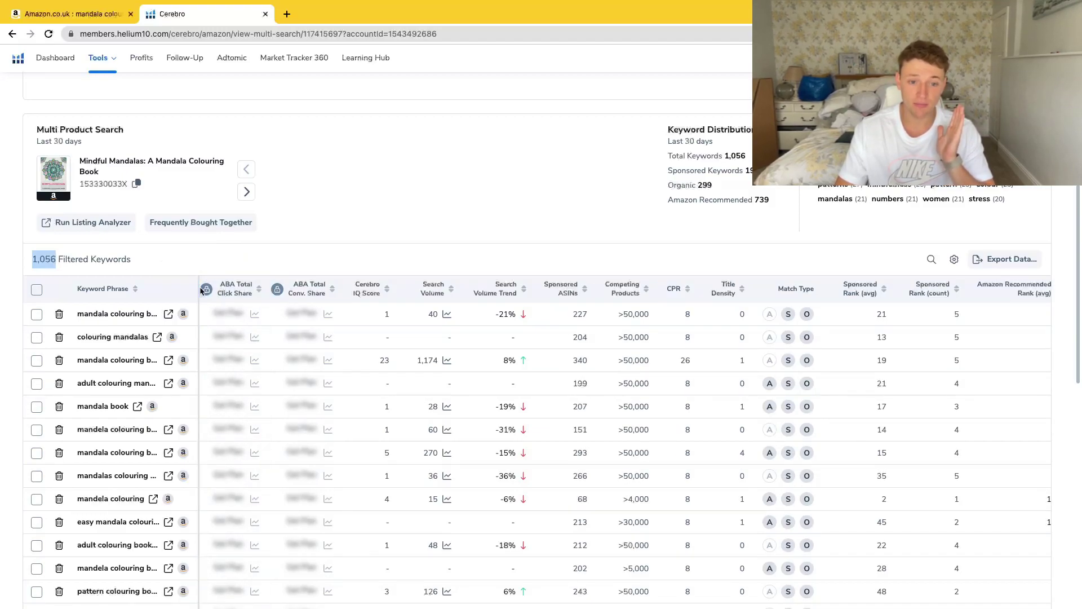
left_click_drag(200, 290, 283, 290)
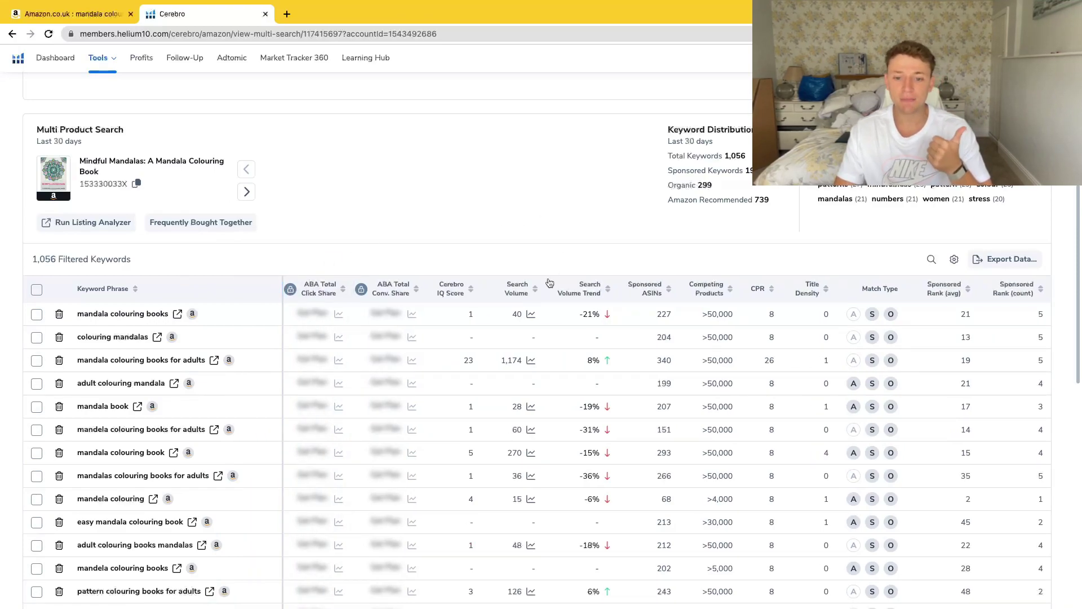
left_click(534, 296)
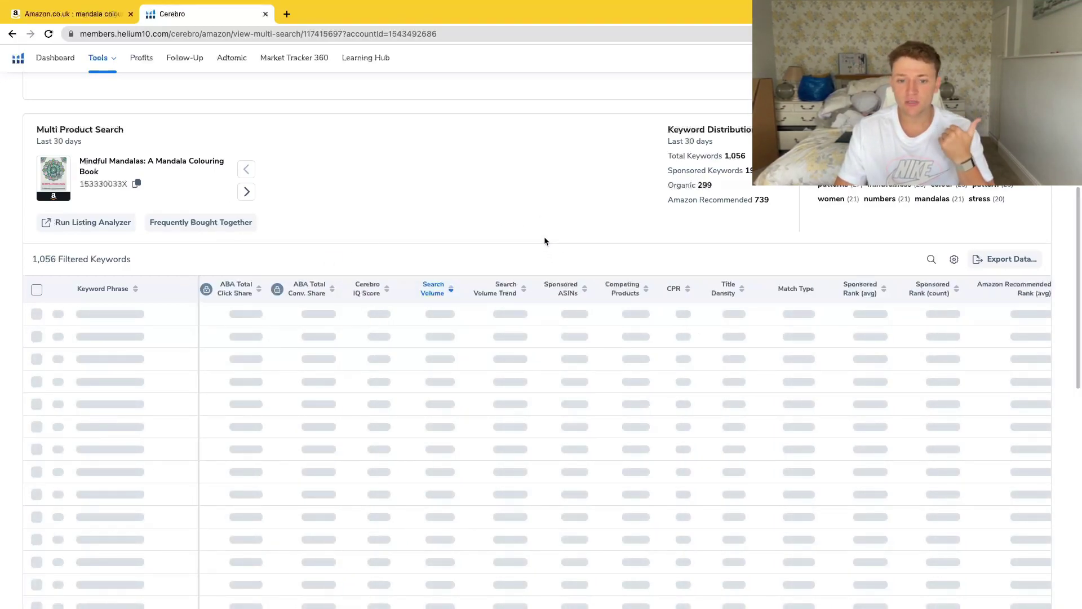
left_click_drag(199, 291, 276, 291)
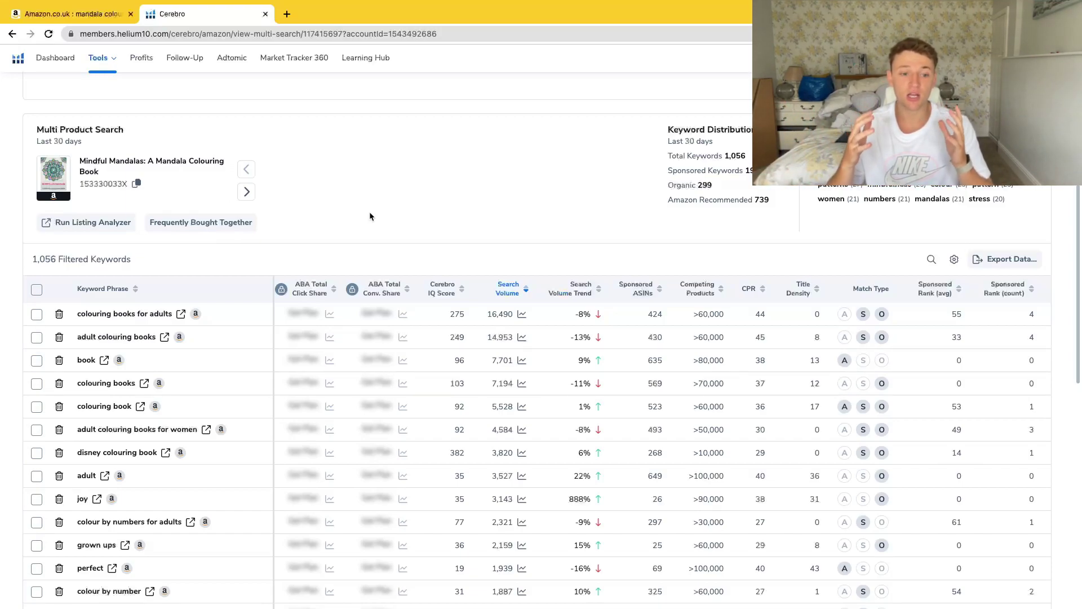
- Review the highest-volume keywords and compare their competing product counts
left_click_drag(370, 217, 366, 184)
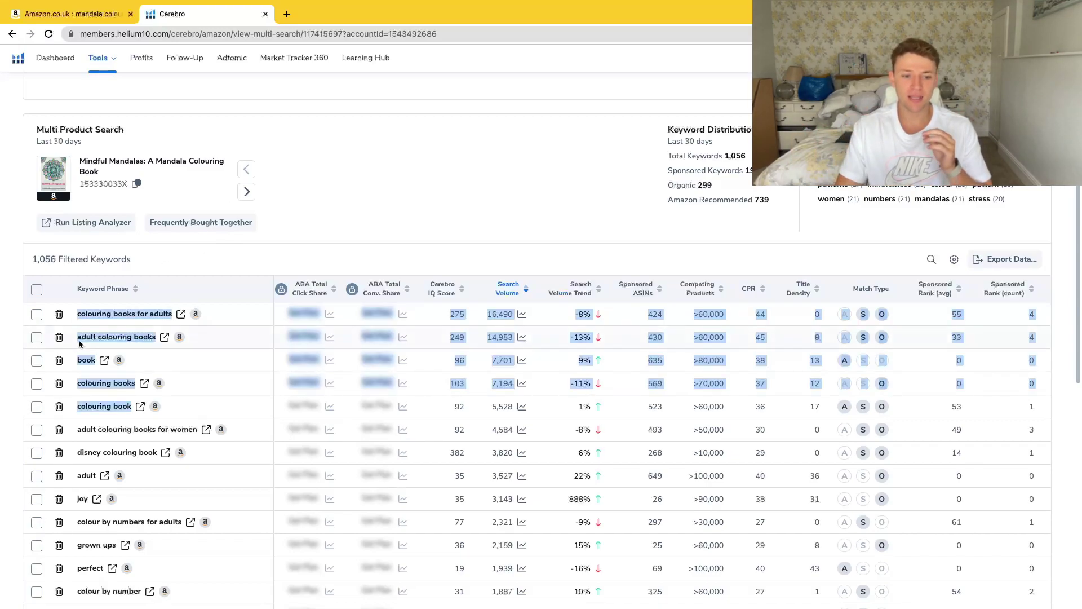
left_click(1, 331)
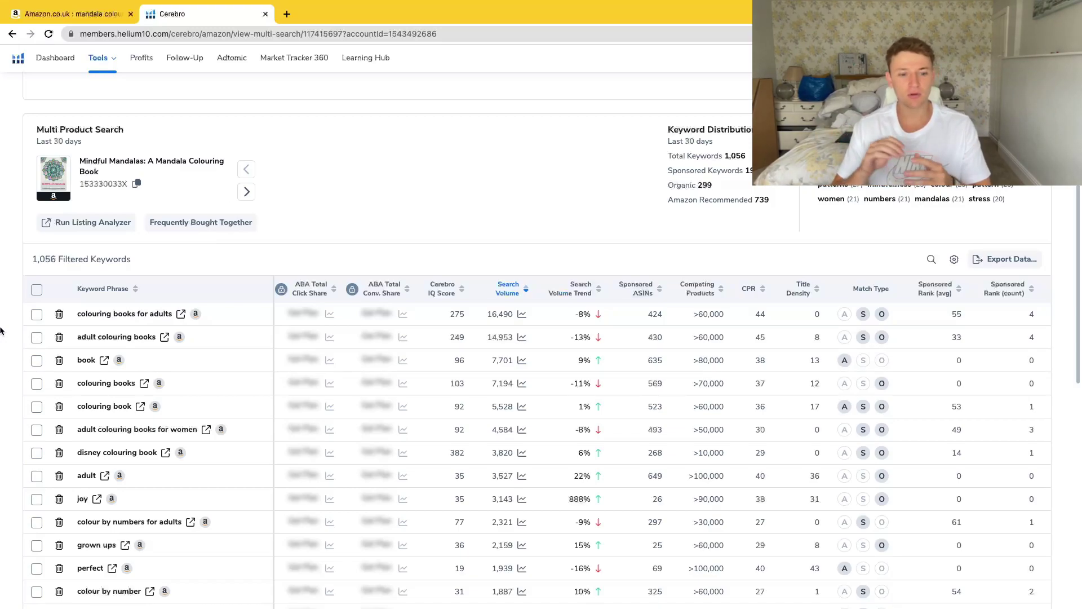
left_click(75, 36)
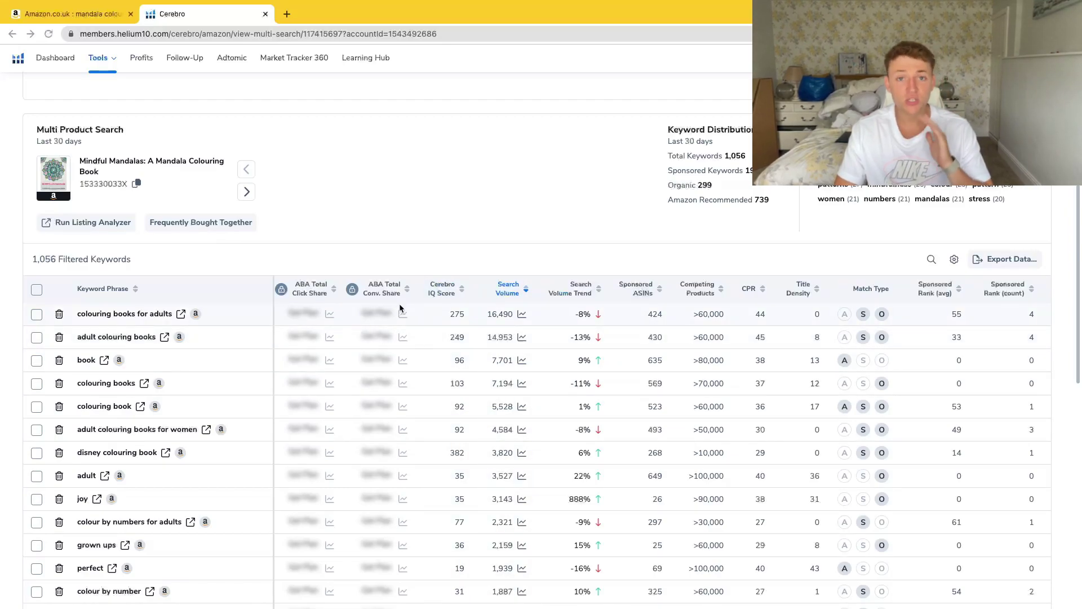
scroll(174, 359, "down", 3)
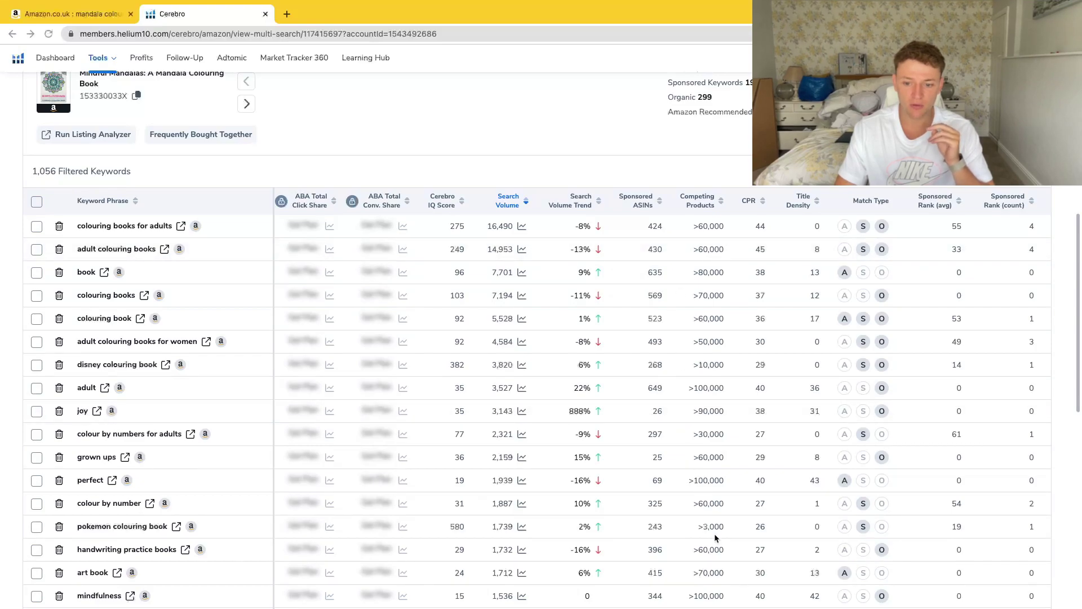
left_click_drag(699, 233, 694, 320)
left_click(635, 156)
- Filter the Cerebro keywords to a maximum of 5000 competing products
scroll(634, 157, "up", 4)
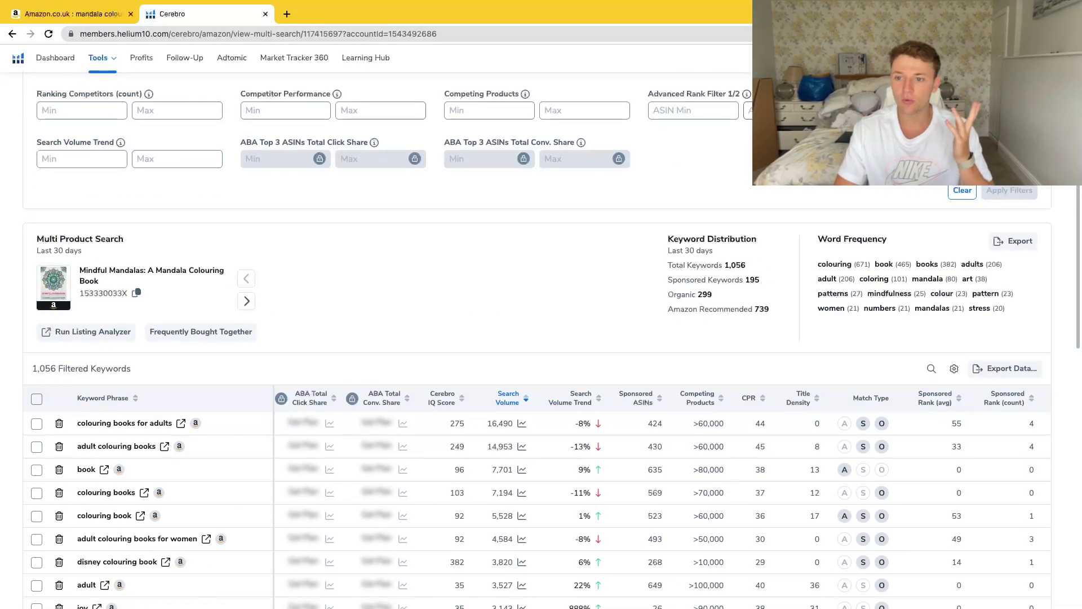
scroll(541, 338, "up", 5)
left_click(579, 376)
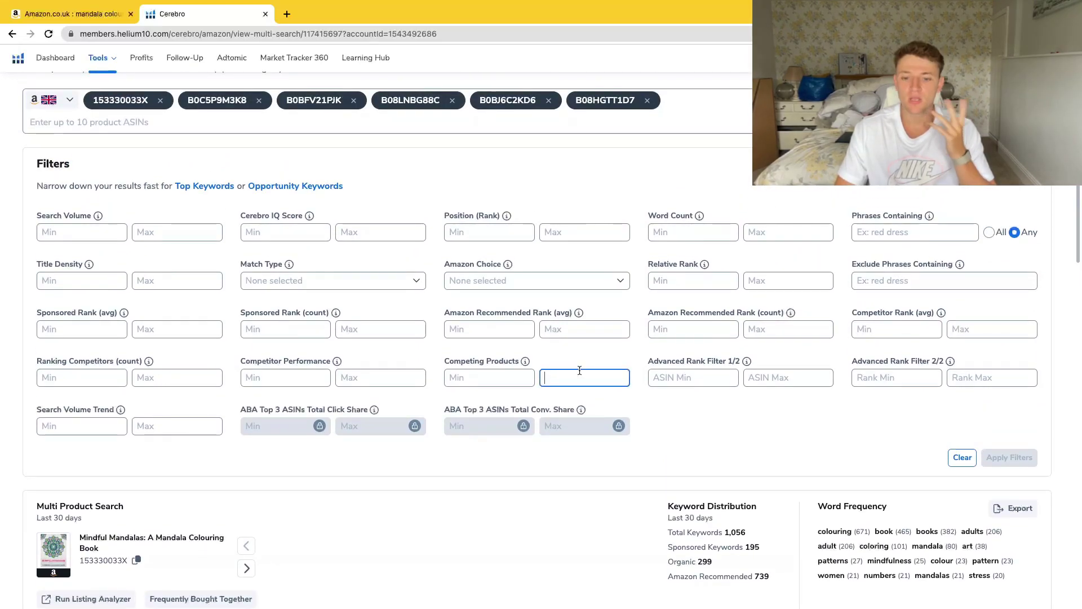
type("5000")
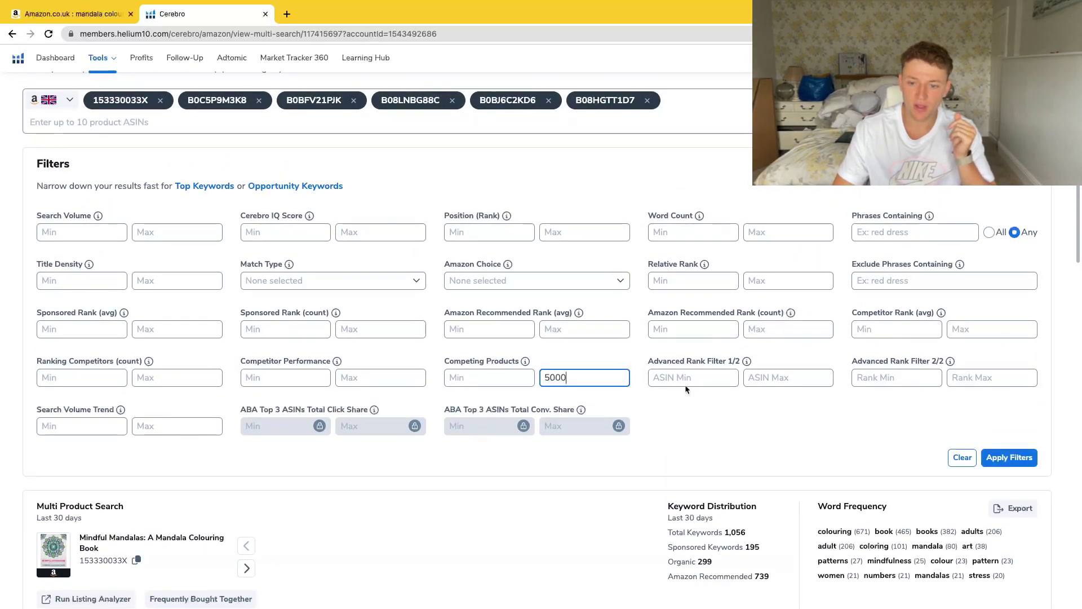
left_click(995, 455)
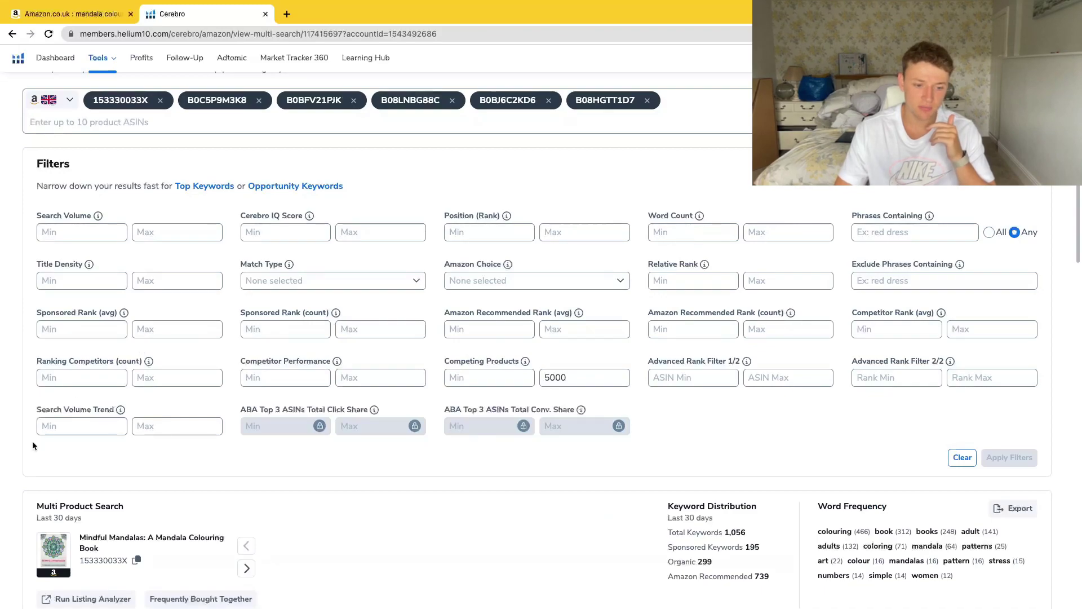
- Widen the keyword phrase column of the filtered list so the full phrases are readable
scroll(32, 444, "down", 2)
scroll(32, 444, "down", 3)
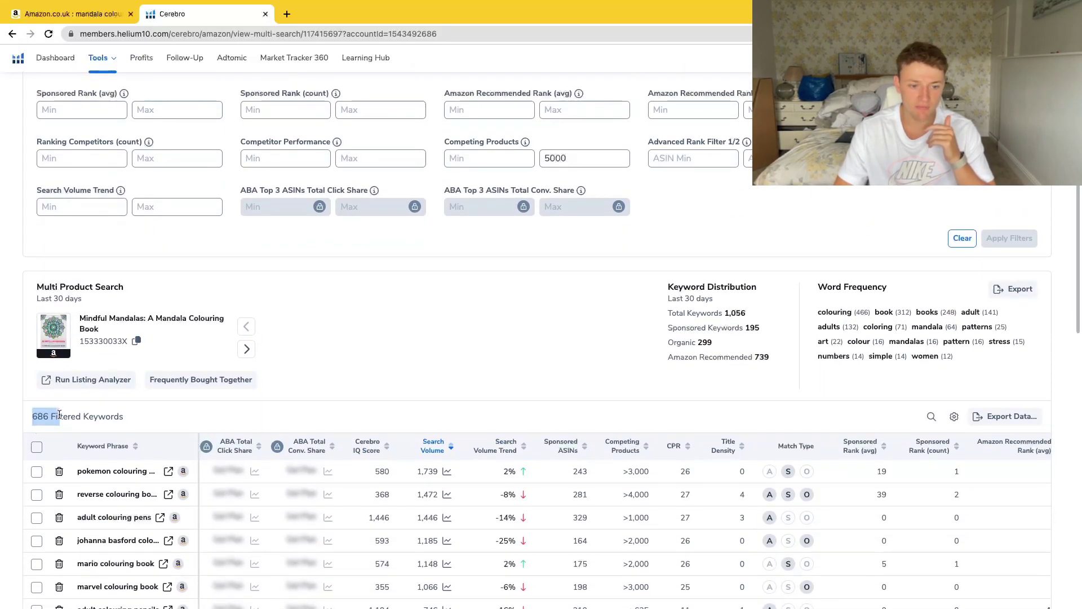
scroll(458, 373, "down", 2)
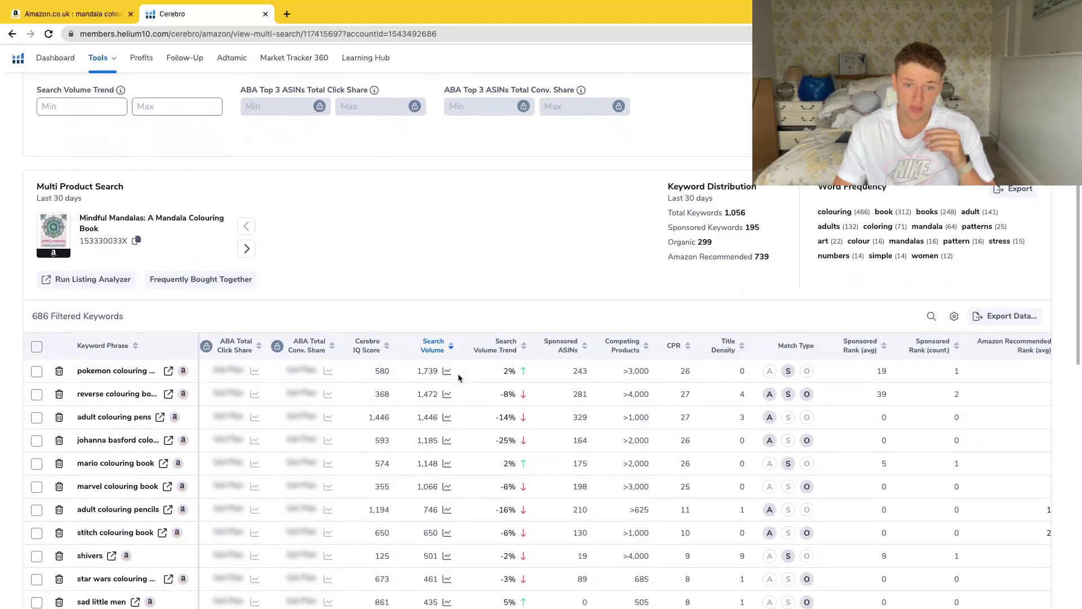
left_click_drag(197, 343, 331, 343)
scroll(182, 438, "down", 1)
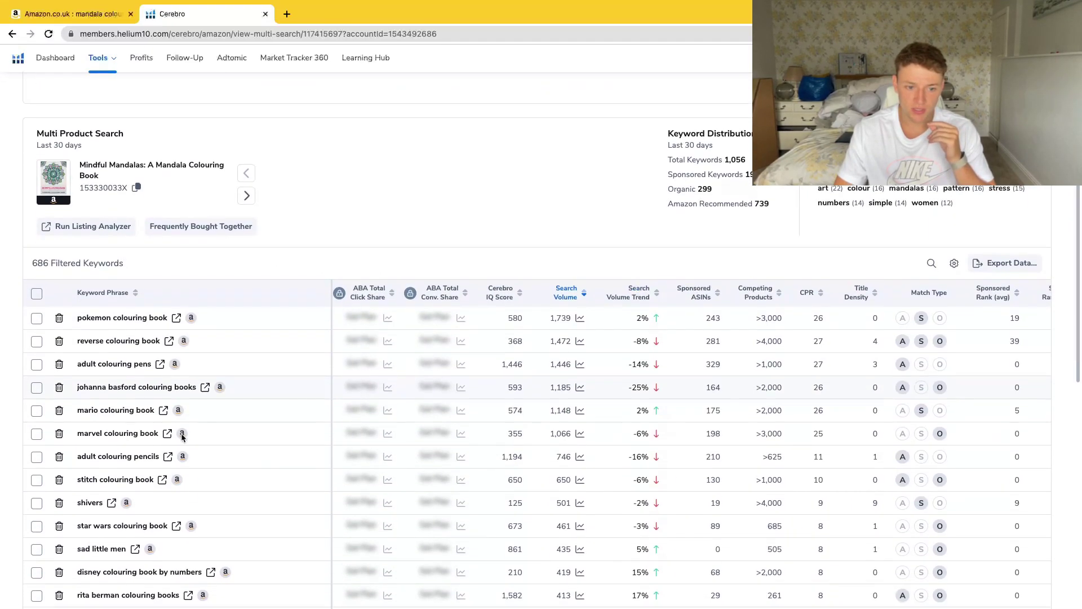
- Examine the filtered keyword phrases, including the reverse and rude colouring book terms, comparing their search volumes with competing product counts
left_click_drag(89, 340, 162, 345)
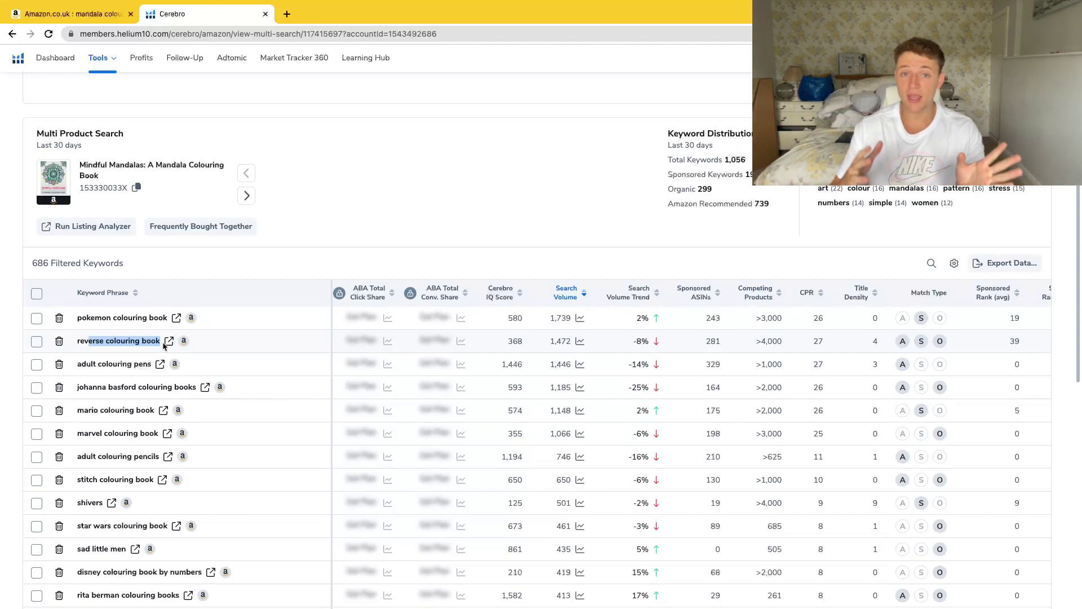
triple_click(107, 341)
scroll(122, 376, "down", 3)
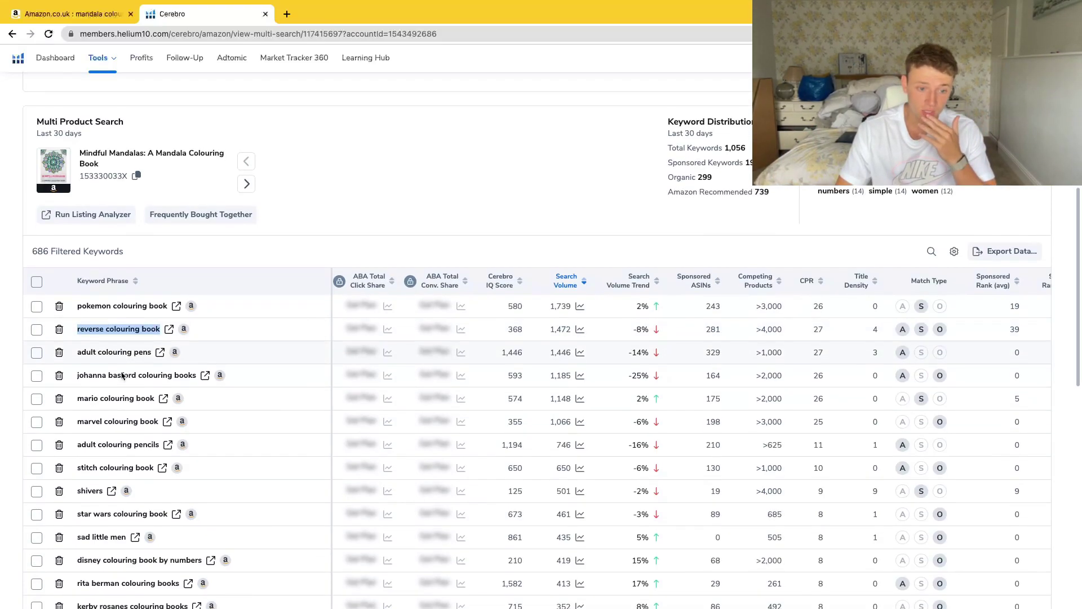
scroll(121, 372, "down", 2)
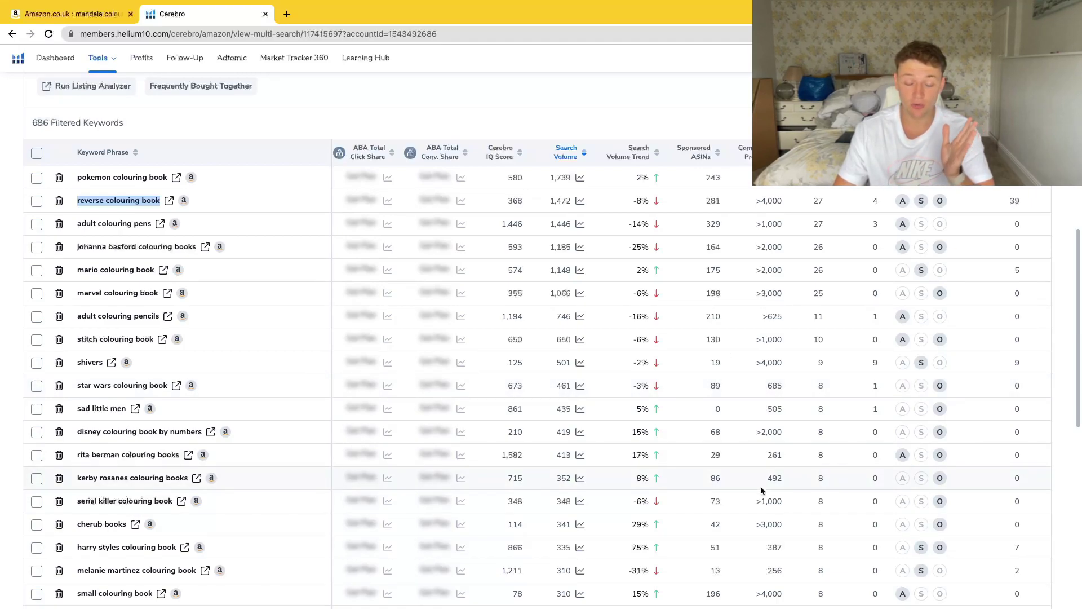
scroll(151, 477, "down", 5)
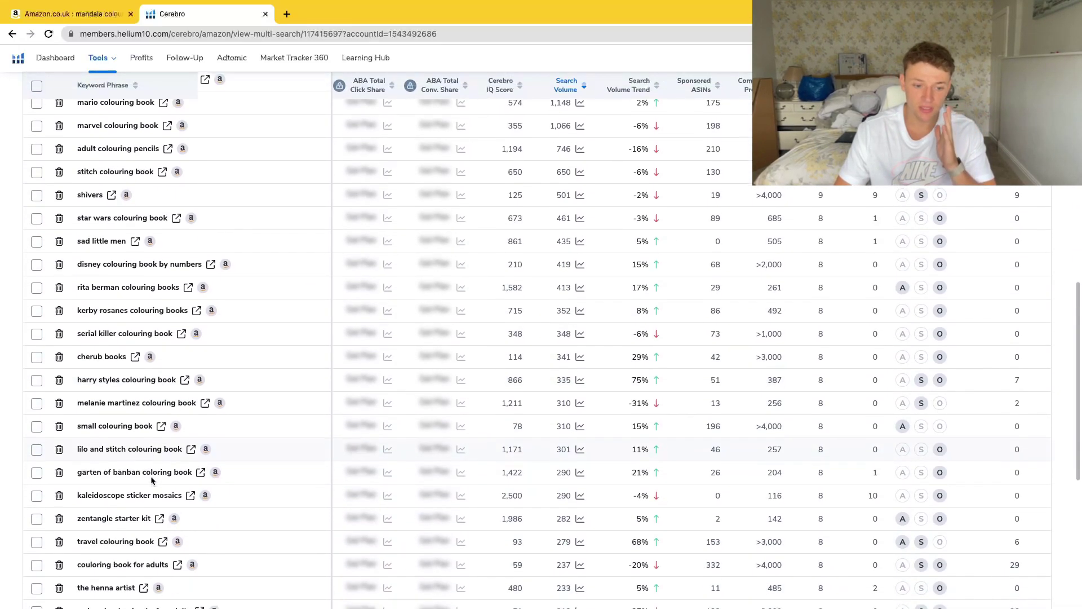
left_click_drag(89, 562, 159, 563)
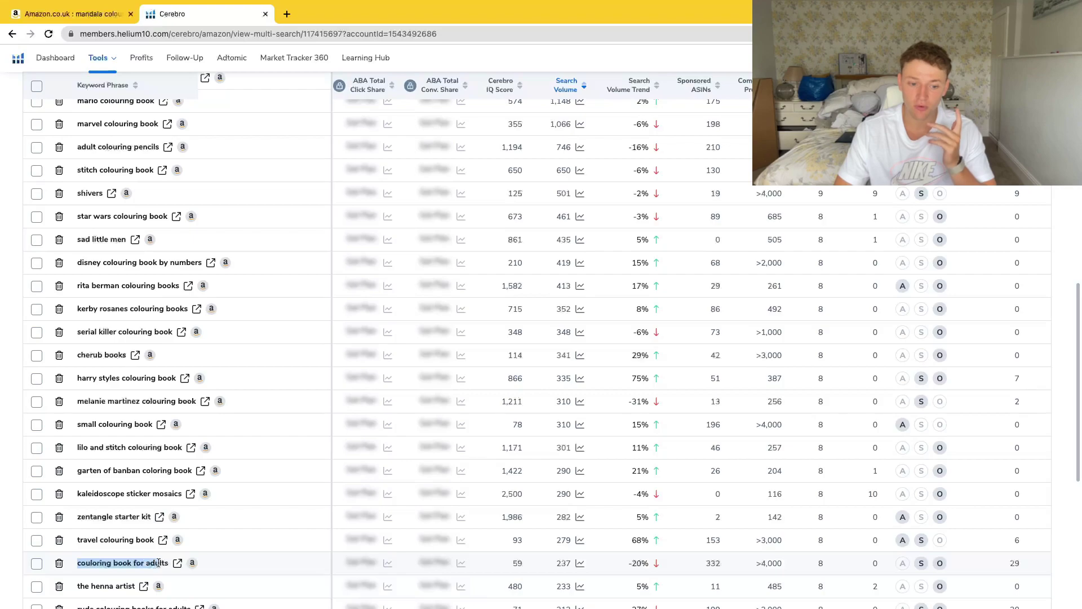
scroll(159, 563, "down", 4)
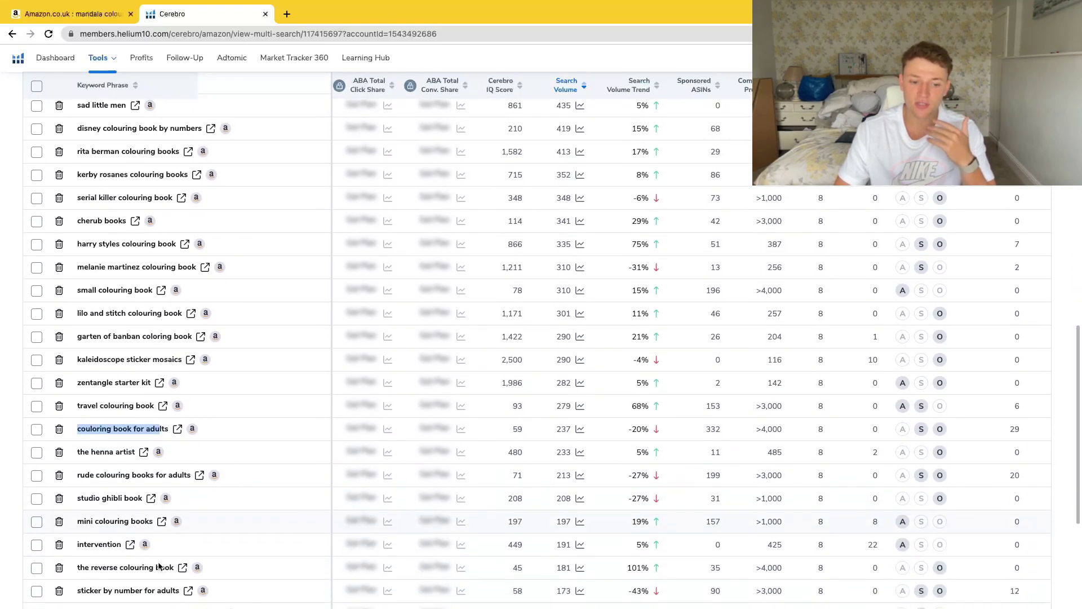
left_click_drag(81, 553, 165, 553)
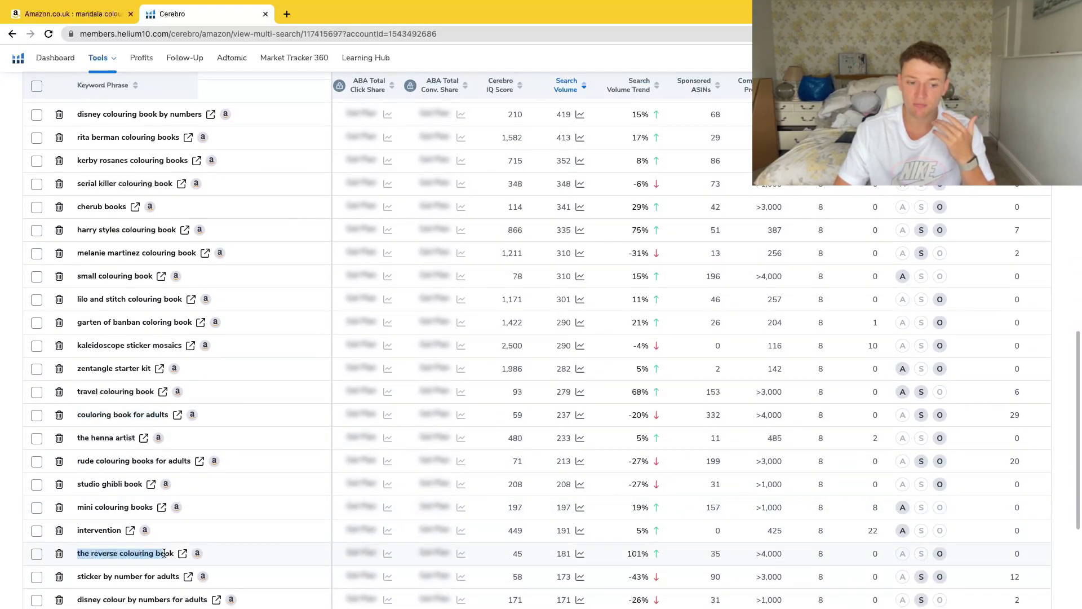
scroll(164, 553, "down", 2)
left_click_drag(78, 594, 171, 596)
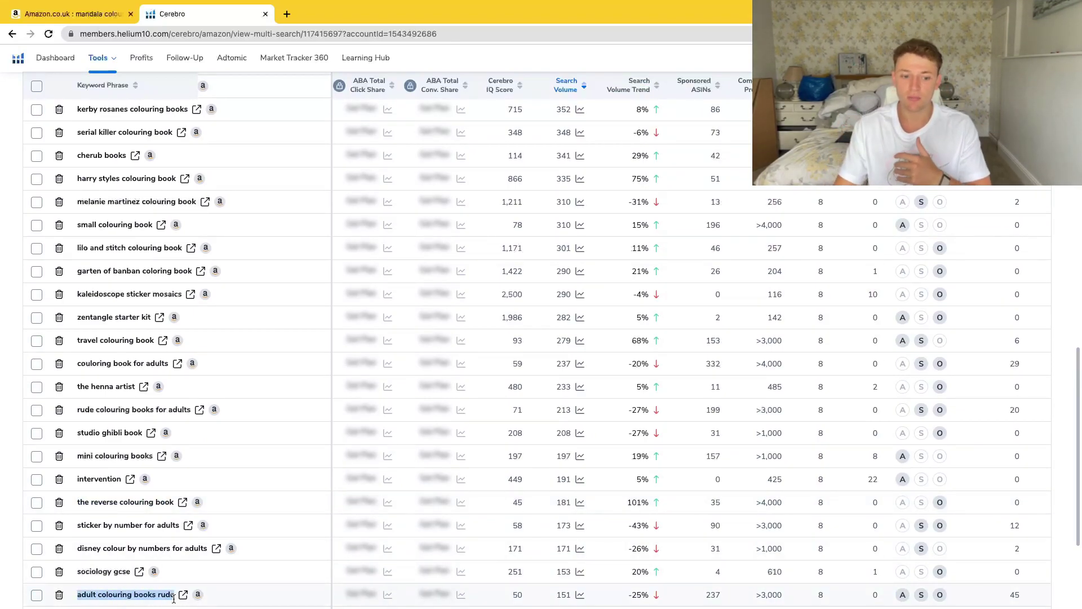
left_click_drag(104, 594, 150, 593)
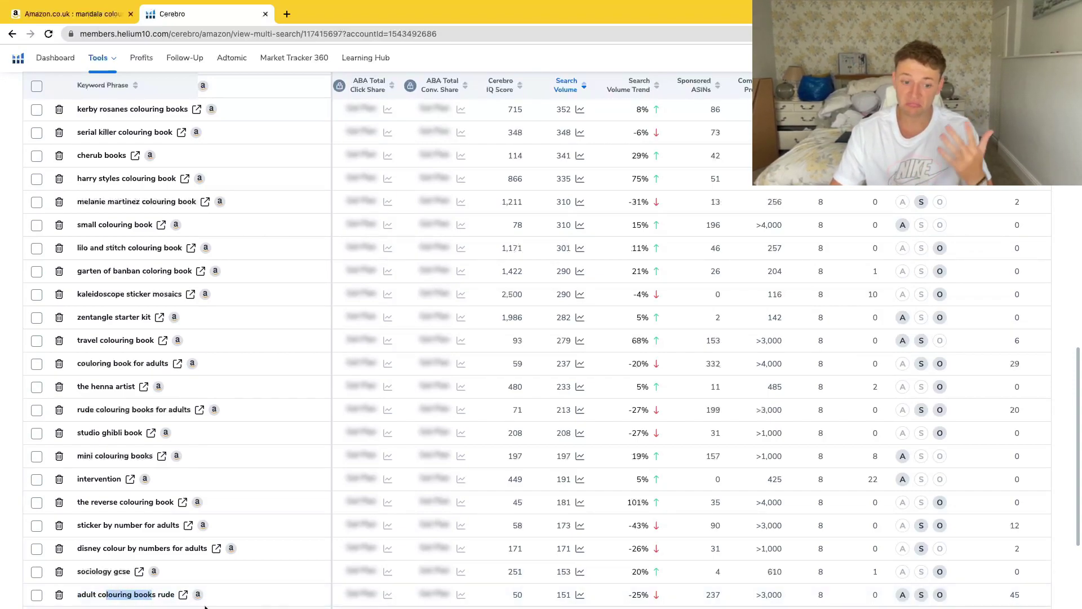
scroll(119, 589, "down", 3)
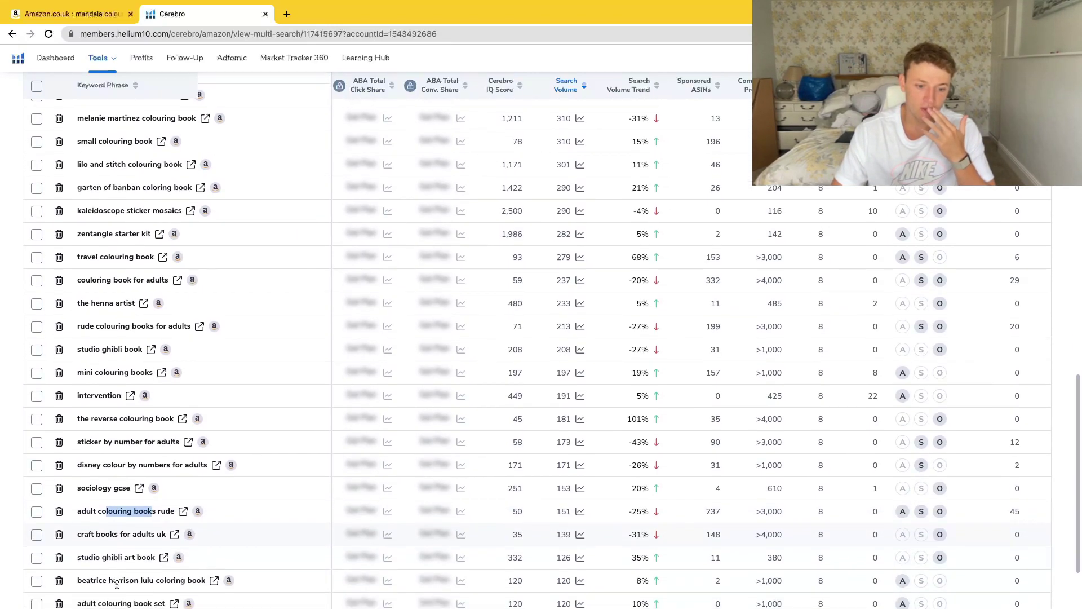
scroll(116, 583, "down", 5)
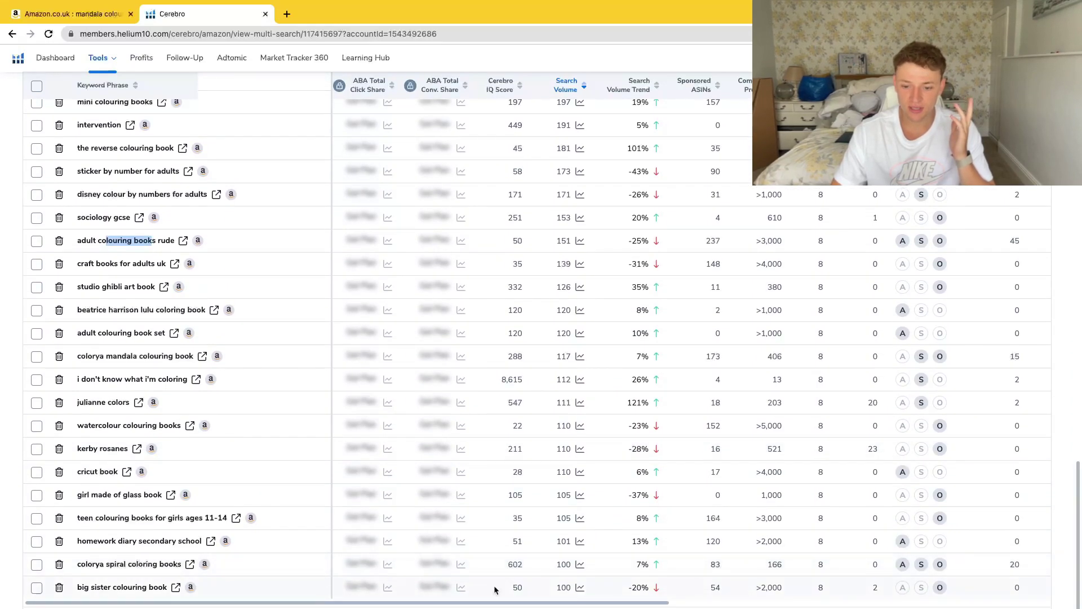
scroll(518, 564, "up", 10)
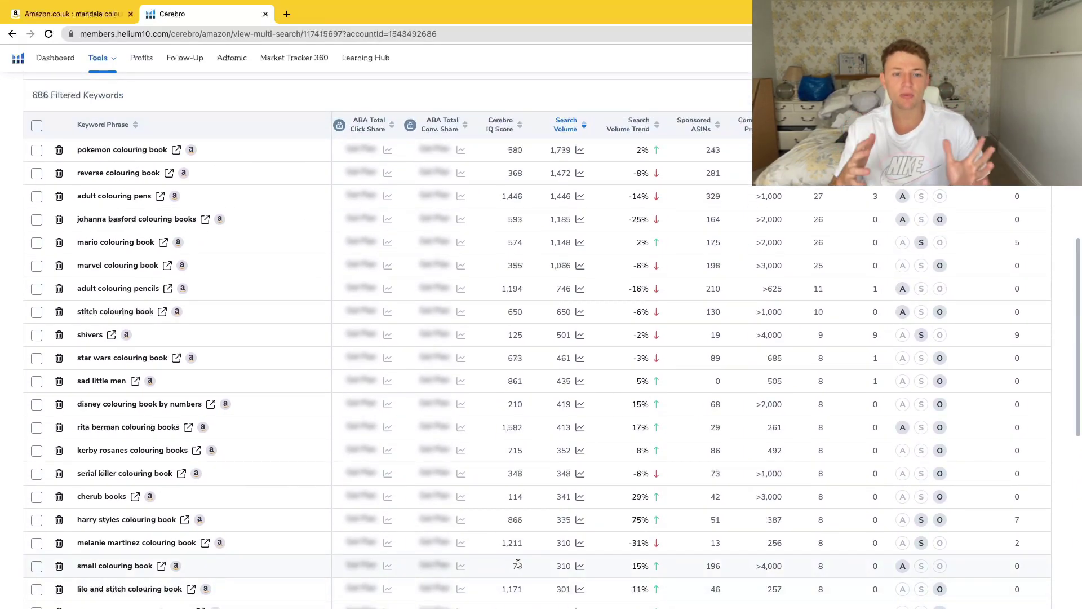
- Raise the Competing Products maximum to 10000 and apply the filter to the keyword list
scroll(532, 392, "up", 3)
scroll(532, 393, "up", 6)
double_click(591, 447)
type("10000")
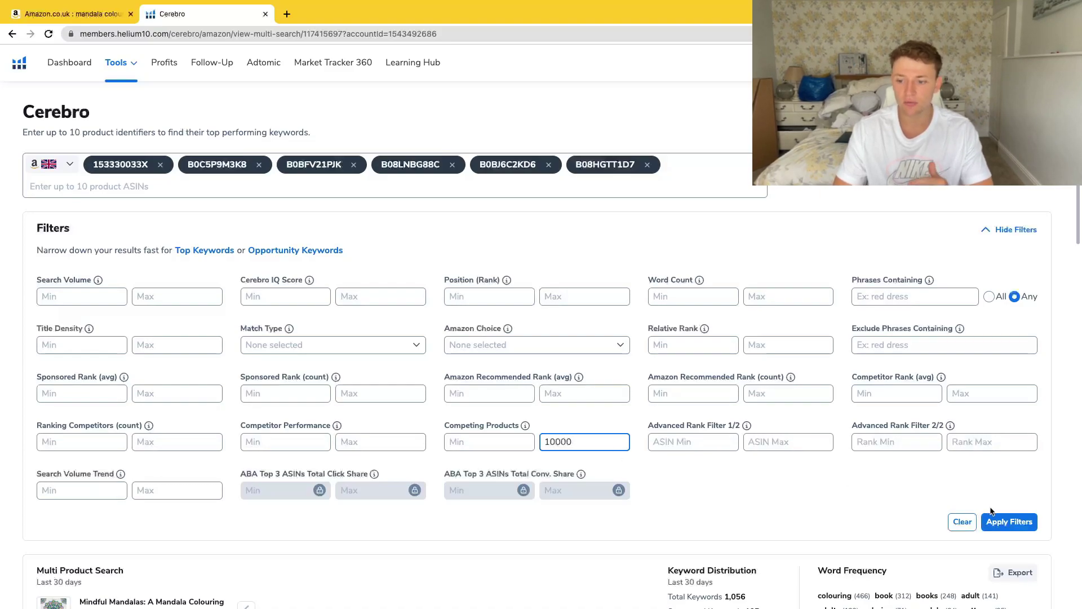
left_click(1002, 521)
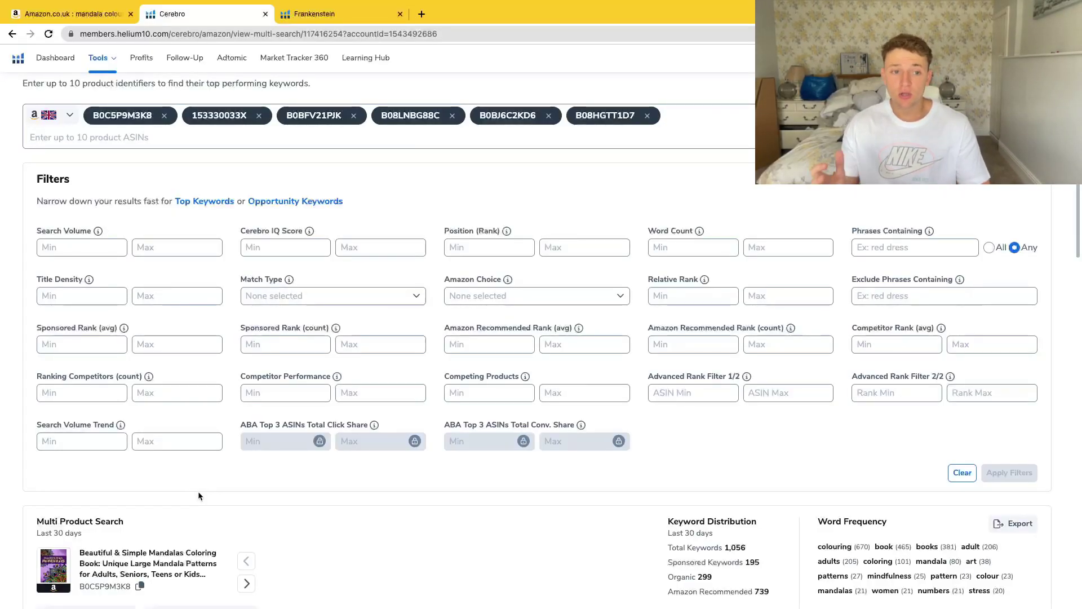
- Restrict the keyword filters to phrases containing "mandala"
left_click_drag(34, 180, 84, 181)
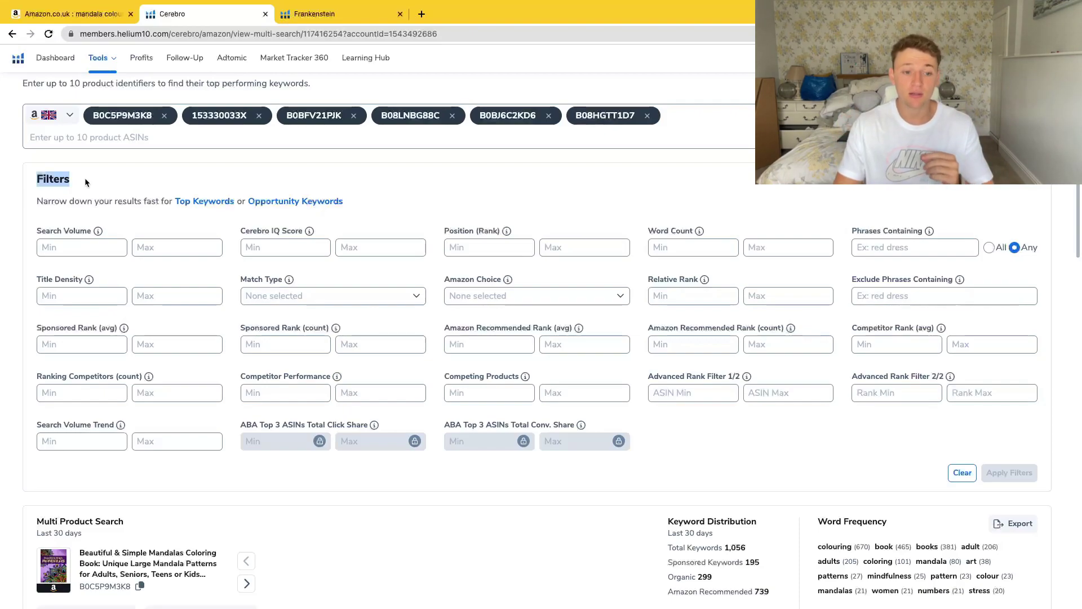
left_click(143, 219)
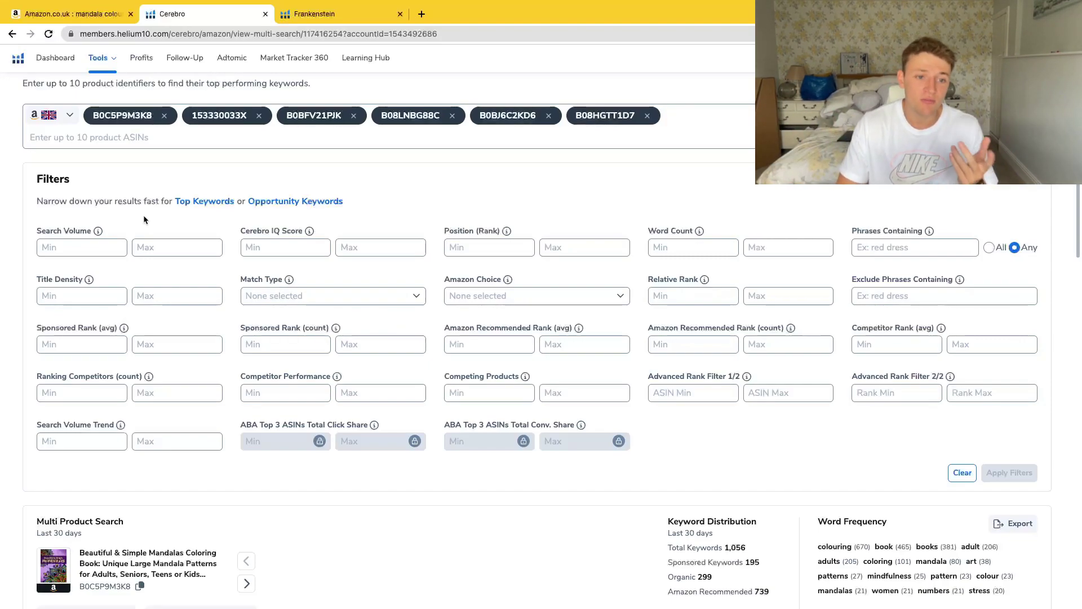
left_click(877, 240)
type("mandala")
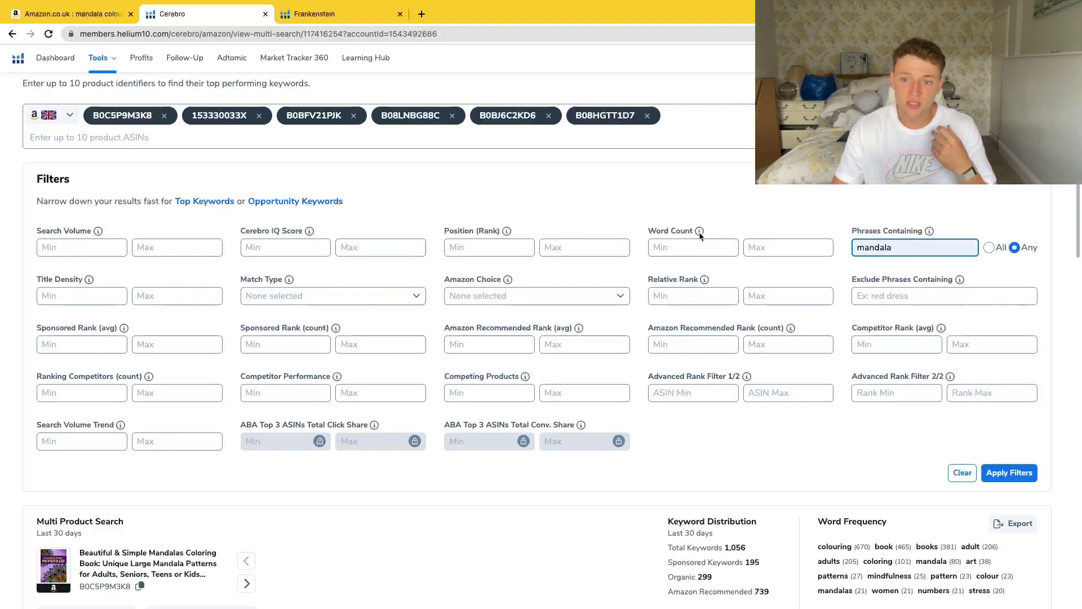
left_click(695, 248)
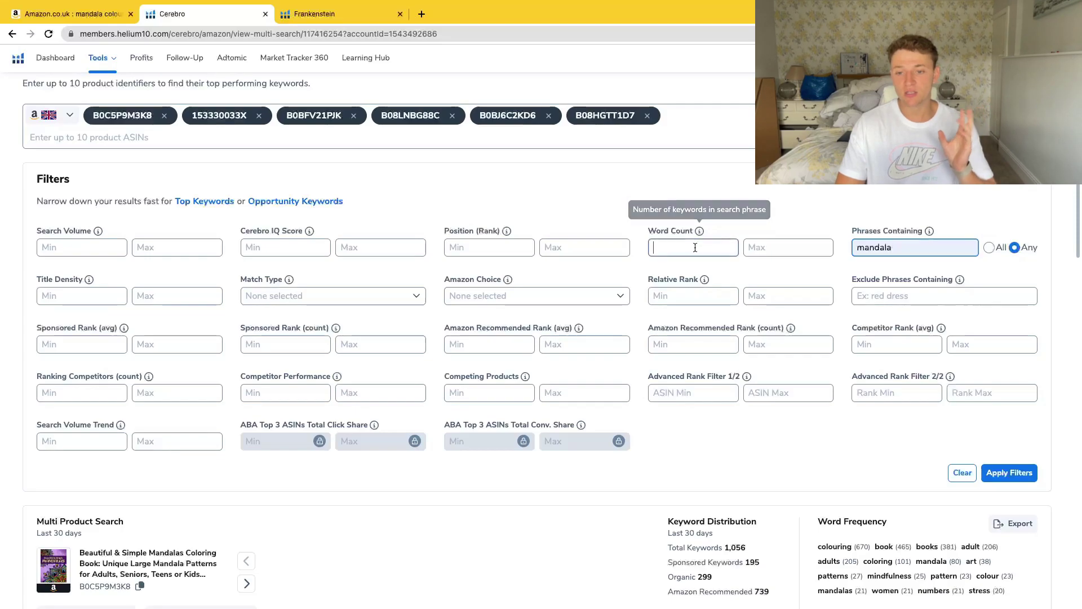
left_click(782, 242)
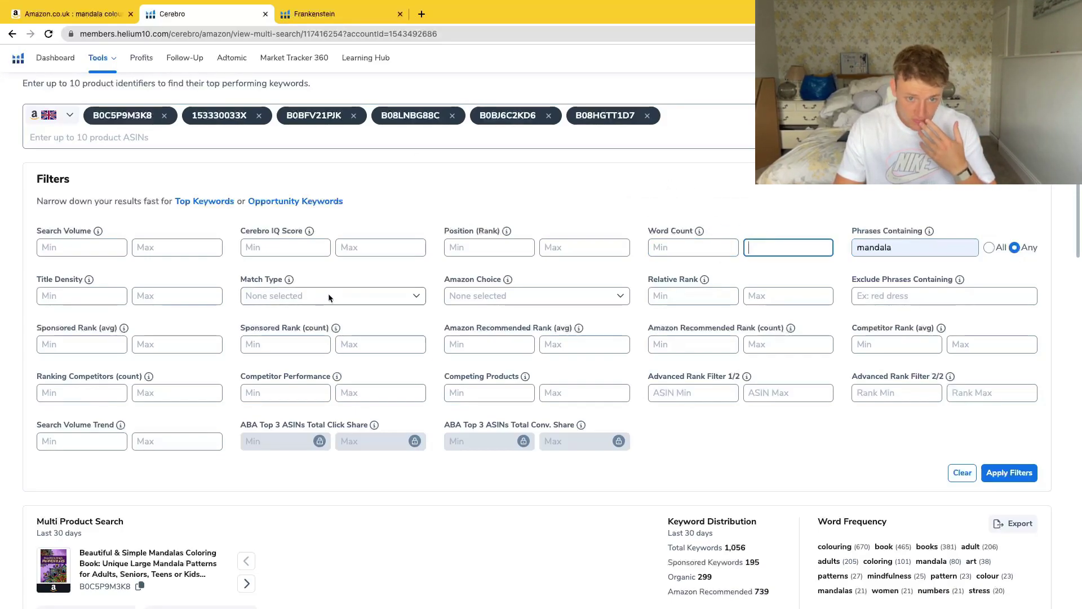
- Set the Ranking Competitors count maximum to 3 and apply the filters to the keyword list
left_click(169, 396)
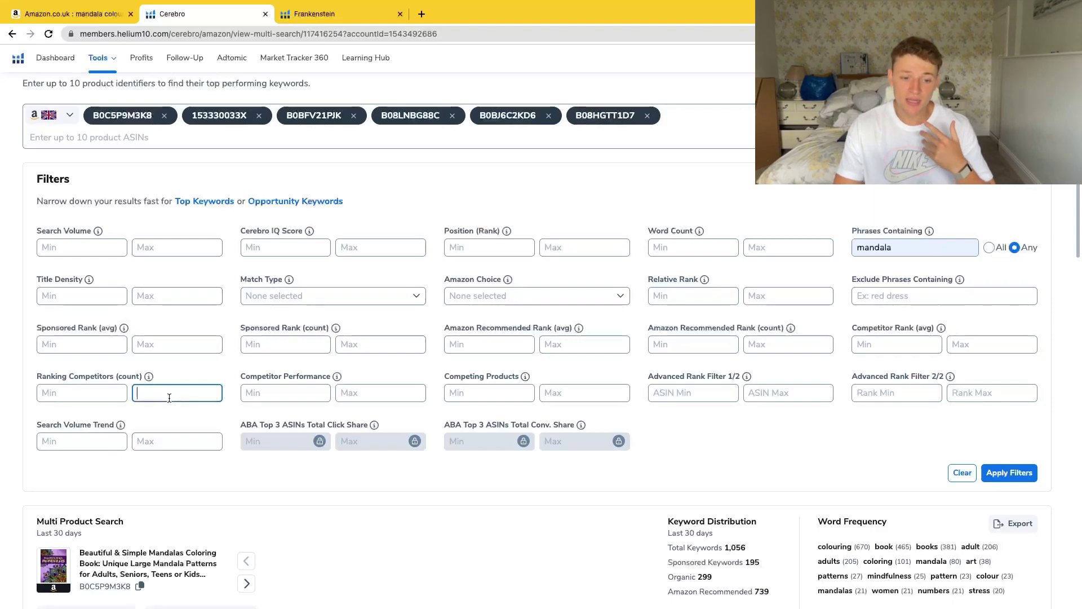
type("0")
scroll(169, 397, "down", 1)
scroll(169, 397, "up", 2)
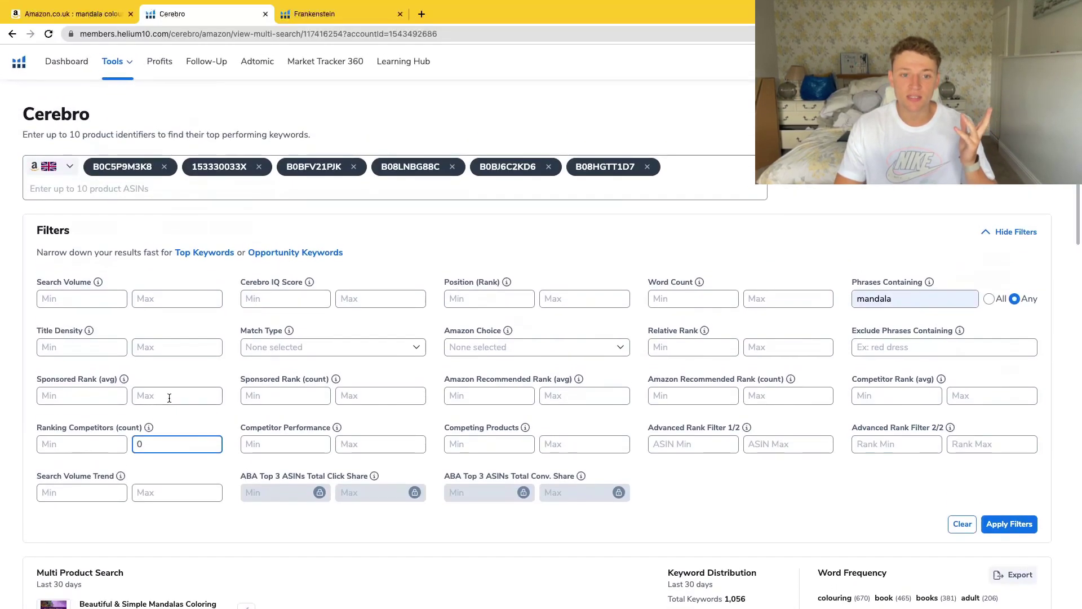
scroll(414, 276, "down", 3)
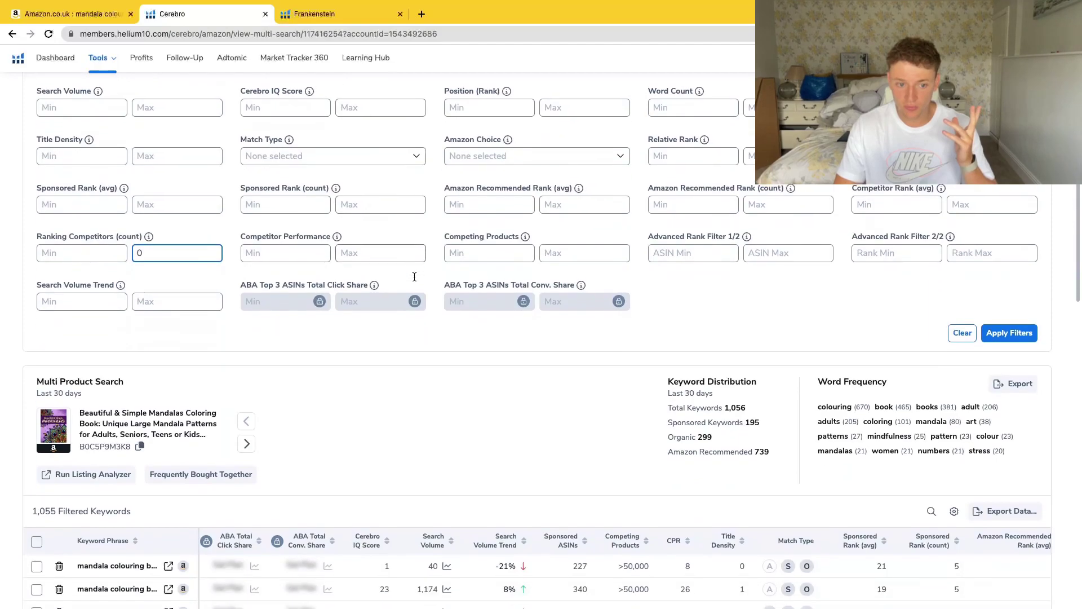
scroll(414, 276, "down", 1)
left_click(280, 329)
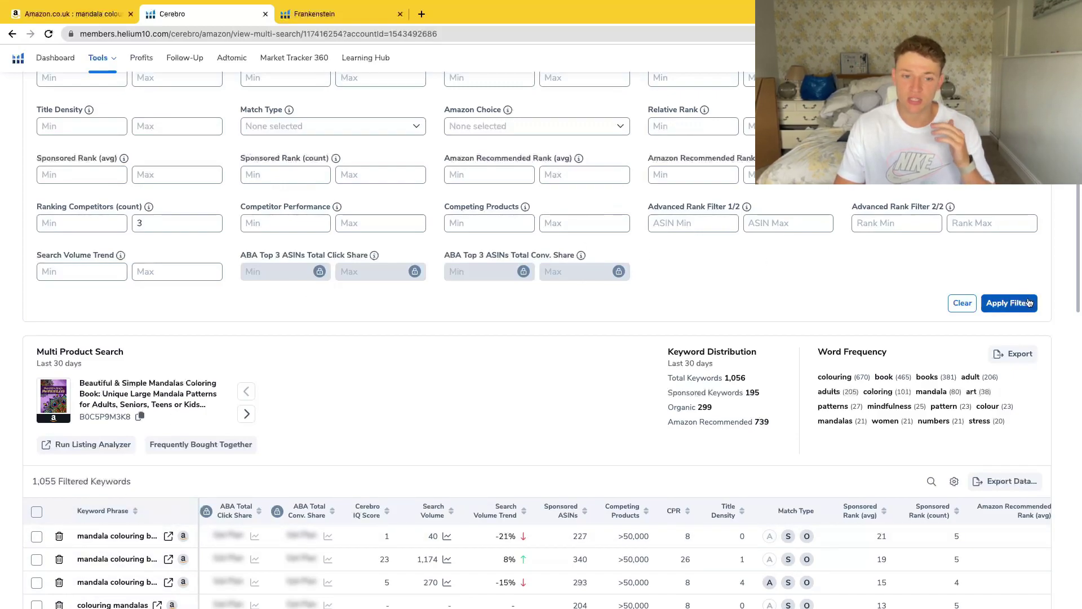
left_click(1009, 303)
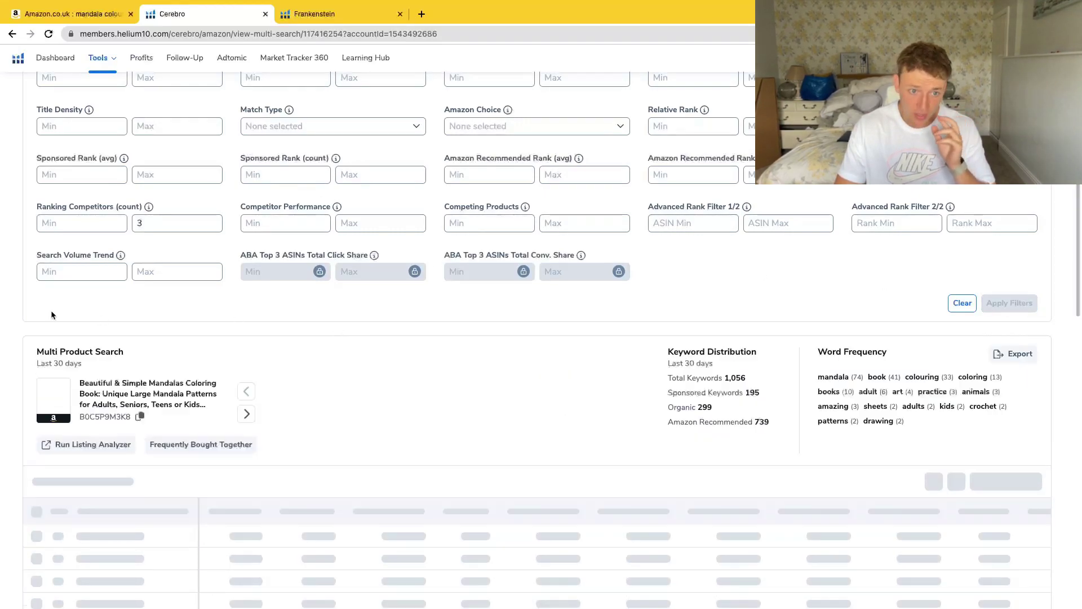
- Check the filtered mandala keyword list and look back at the competing books in the Amazon UK search results
scroll(19, 479, "up", 2)
scroll(20, 479, "down", 2)
left_click_drag(26, 436, 47, 430)
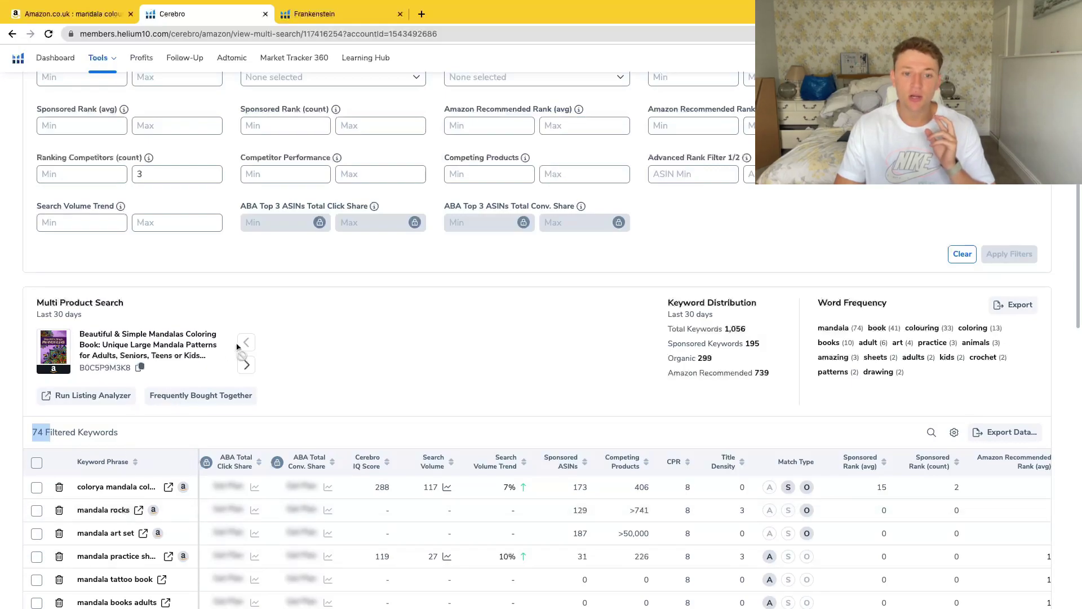
scroll(174, 253, "up", 2)
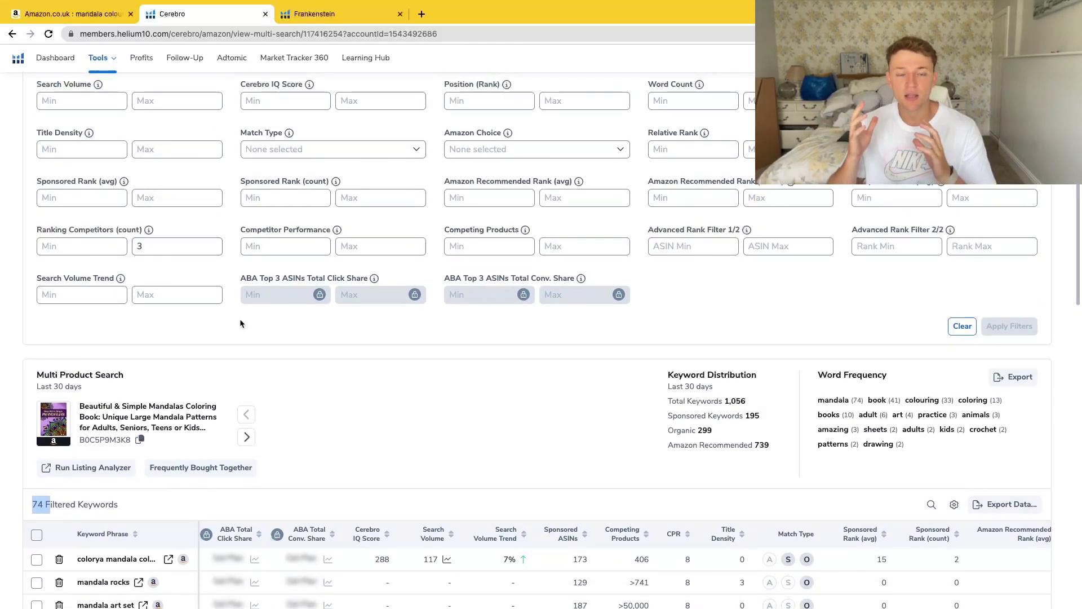
left_click(67, 13)
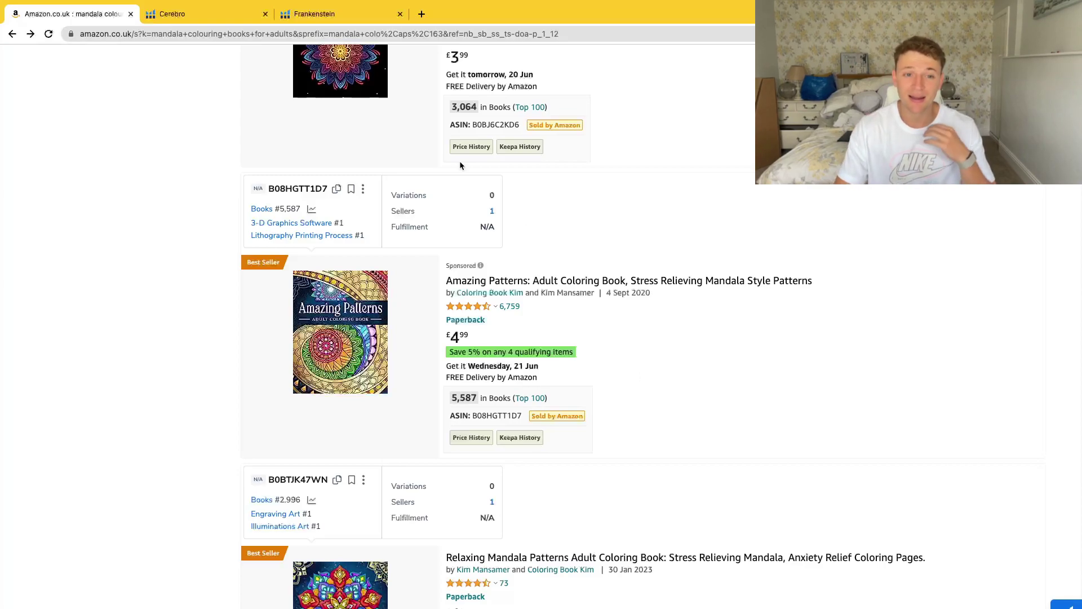
key("ctrl+Tab")
- Clear the Ranking Competitors count maximum from the Cerebro filters
left_click(569, 246)
left_click(199, 248)
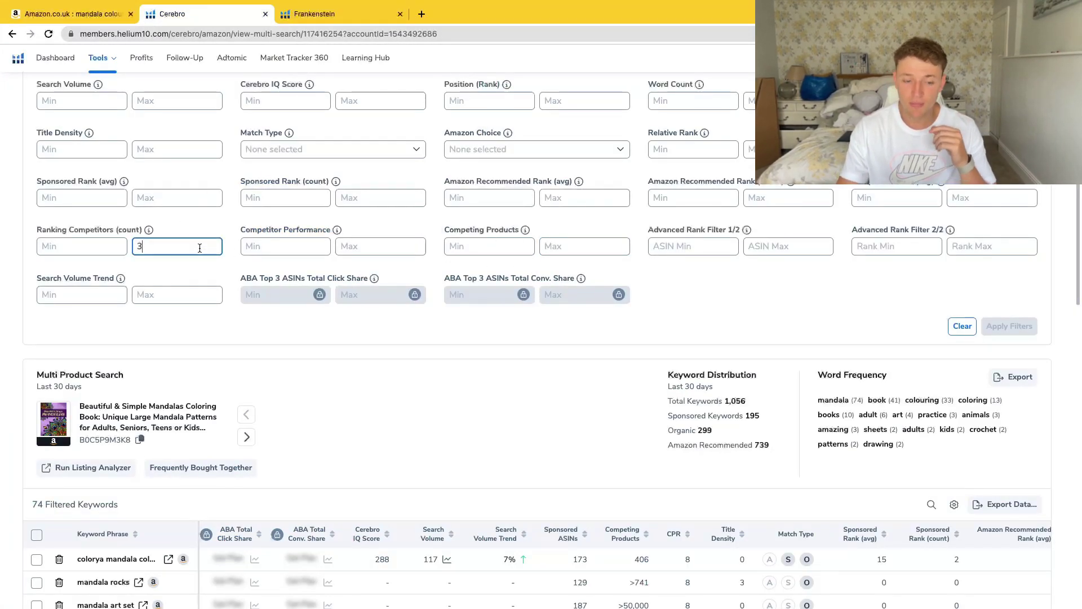
key("BackSpace")
left_click(314, 367)
scroll(314, 367, "up", 1)
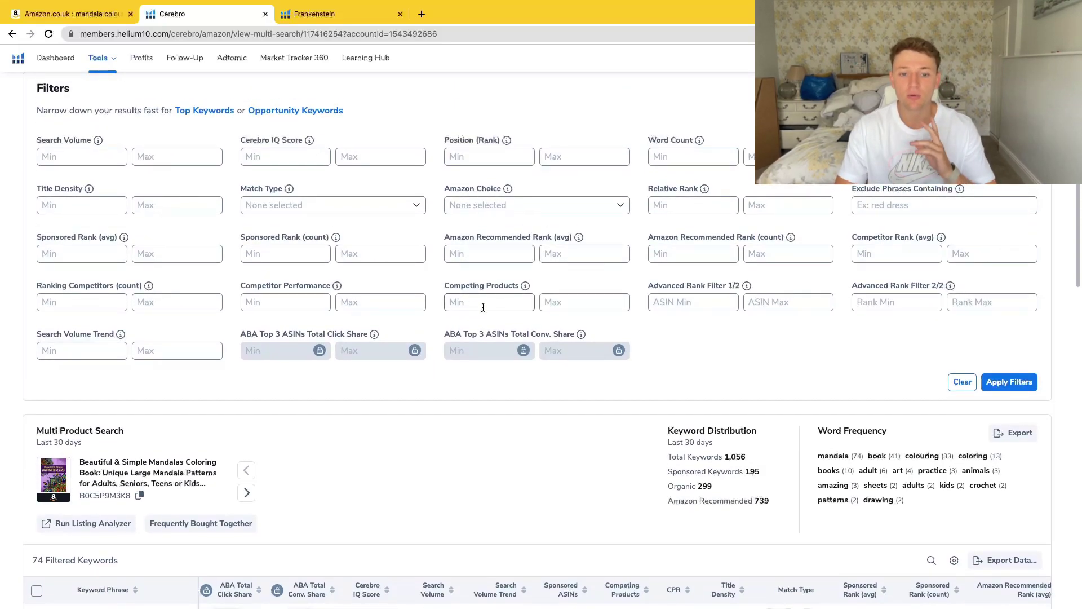
mouse_move(337, 287)
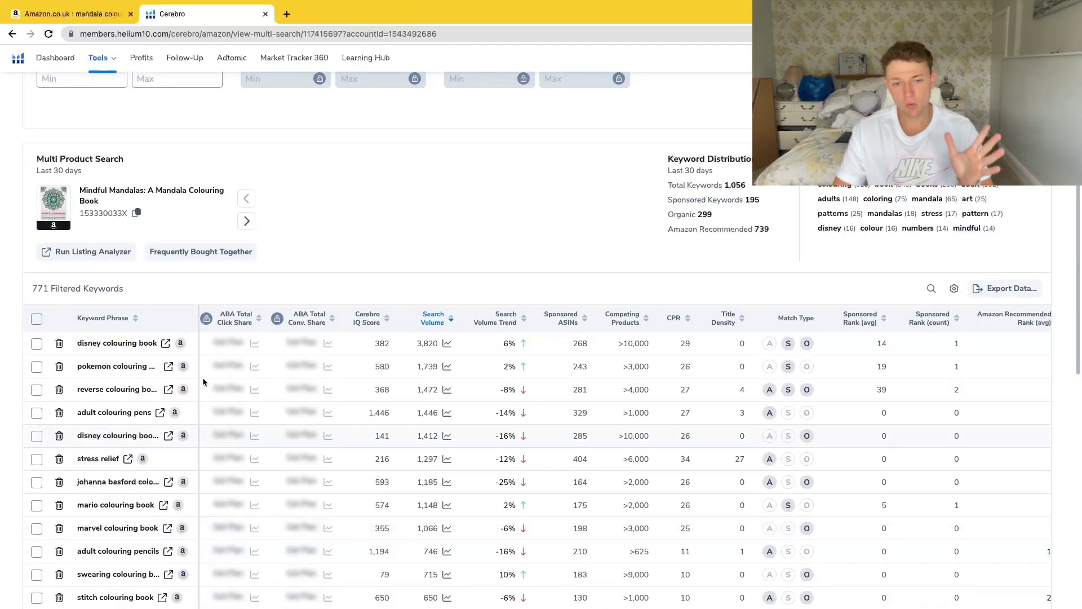
- Remove the 10000 maximum from the Competing Products filter and reapply the filters to the keyword list
scroll(270, 272, "up", 3)
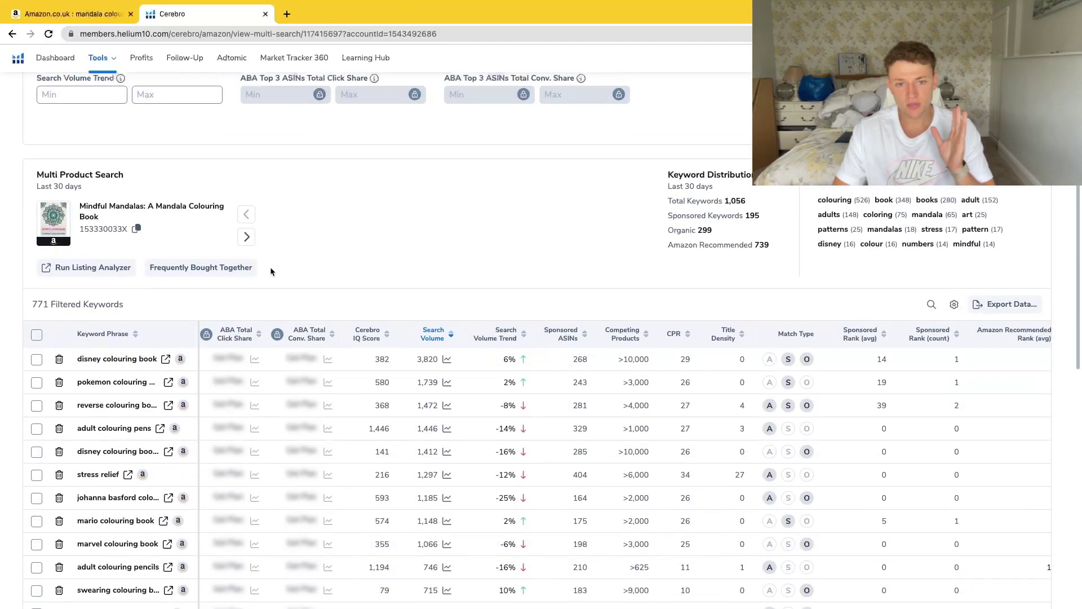
scroll(270, 272, "up", 4)
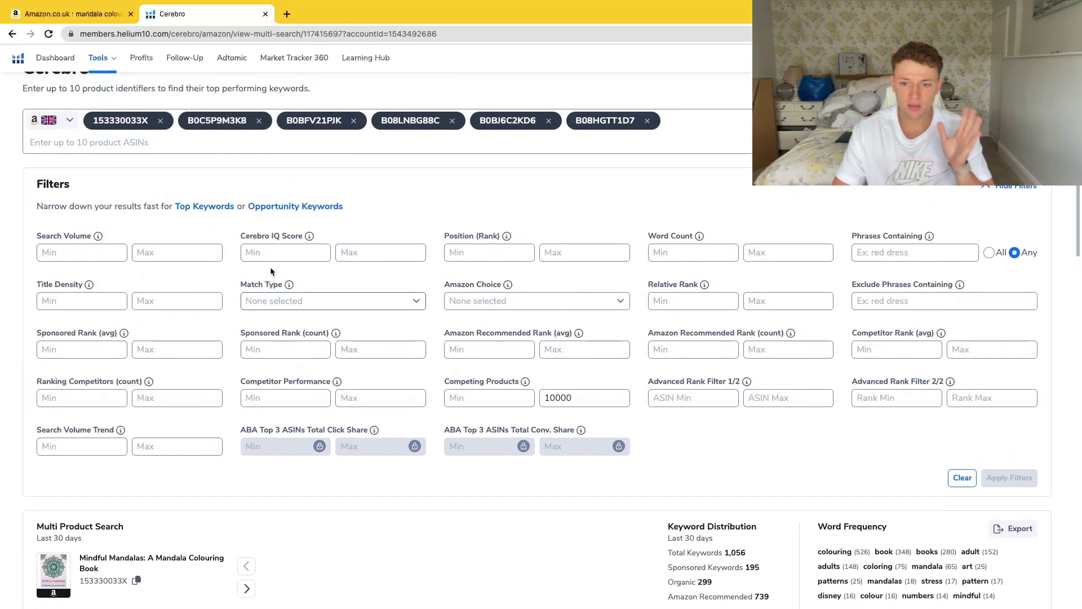
left_click_drag(589, 409, 546, 406)
key("BackSpace")
left_click(992, 482)
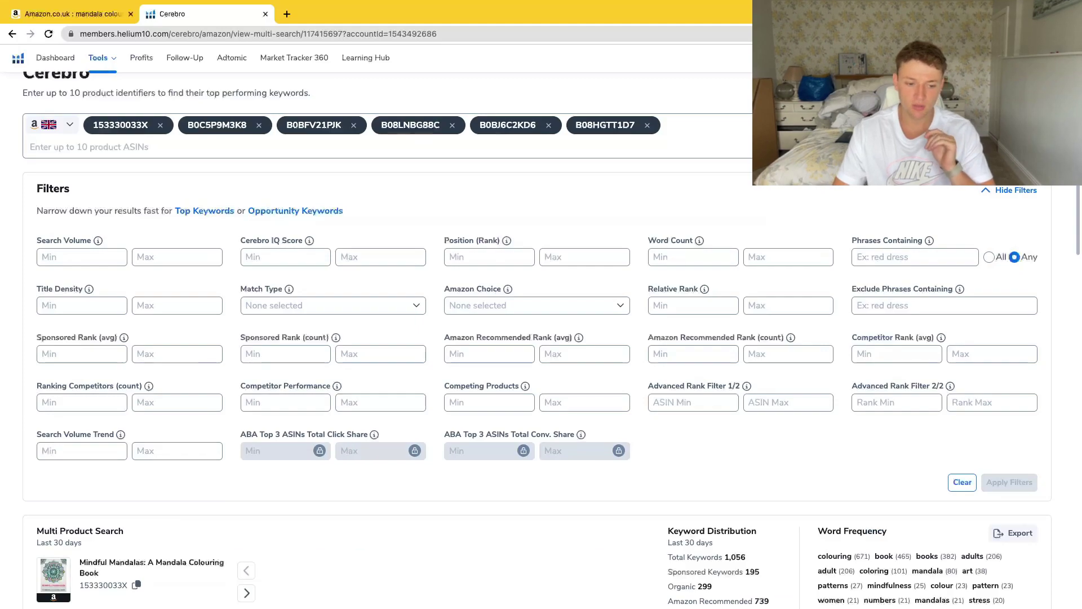
- Check the total number of keywords in the unfiltered Cerebro list and look over the available filters
scroll(541, 338, "down", 2)
left_click_drag(28, 558, 84, 558)
left_click(332, 534)
scroll(331, 533, "down", 1)
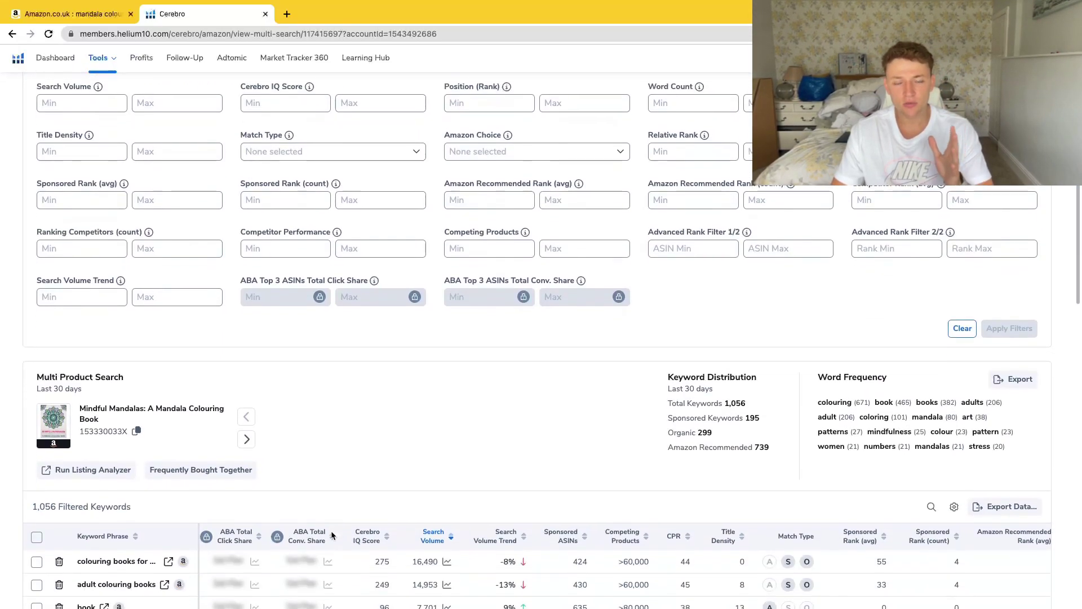
scroll(331, 533, "up", 4)
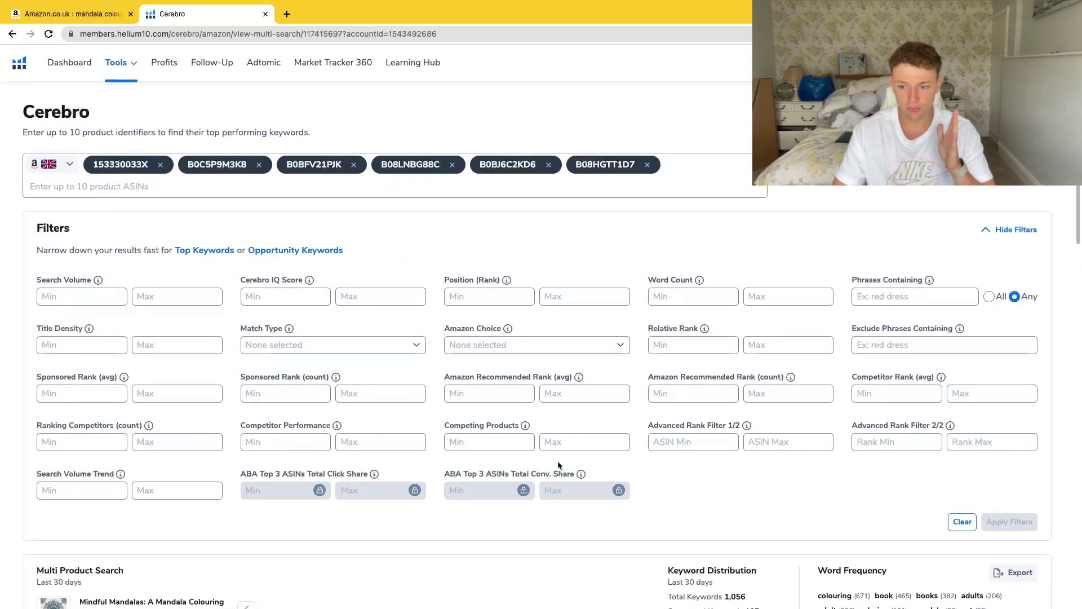
- Export the full unfiltered Cerebro keyword list to Frankenstein and look through the imported original keywords
scroll(557, 461, "down", 4)
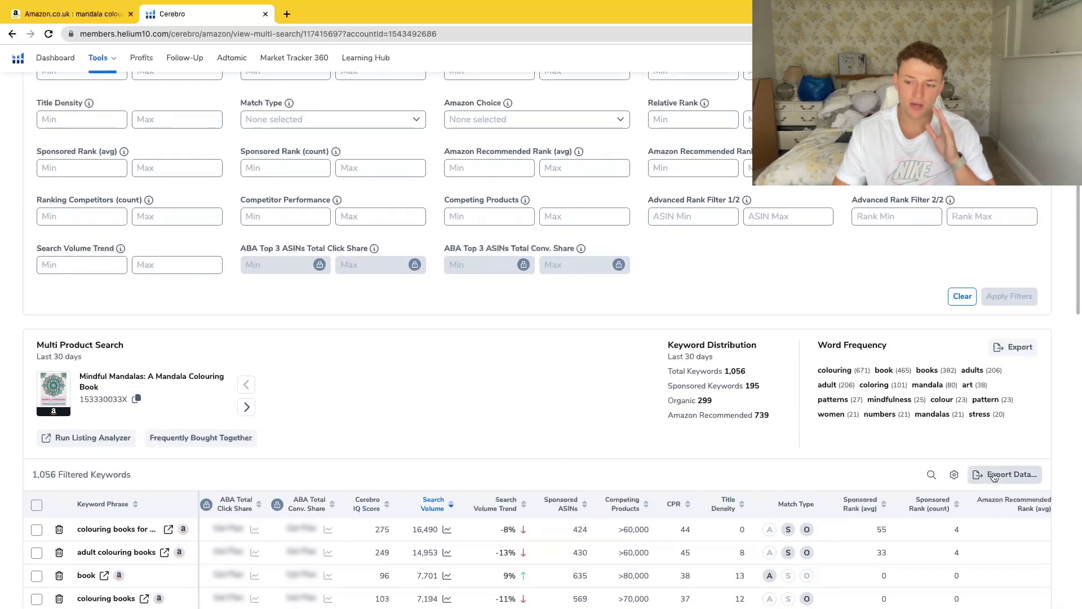
left_click(996, 476)
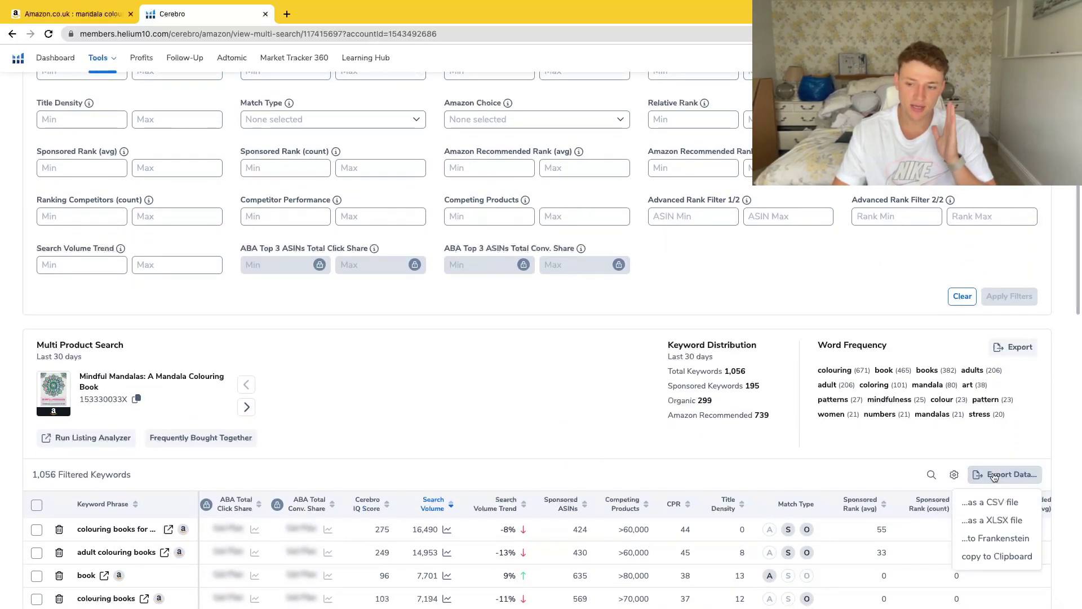
left_click(995, 538)
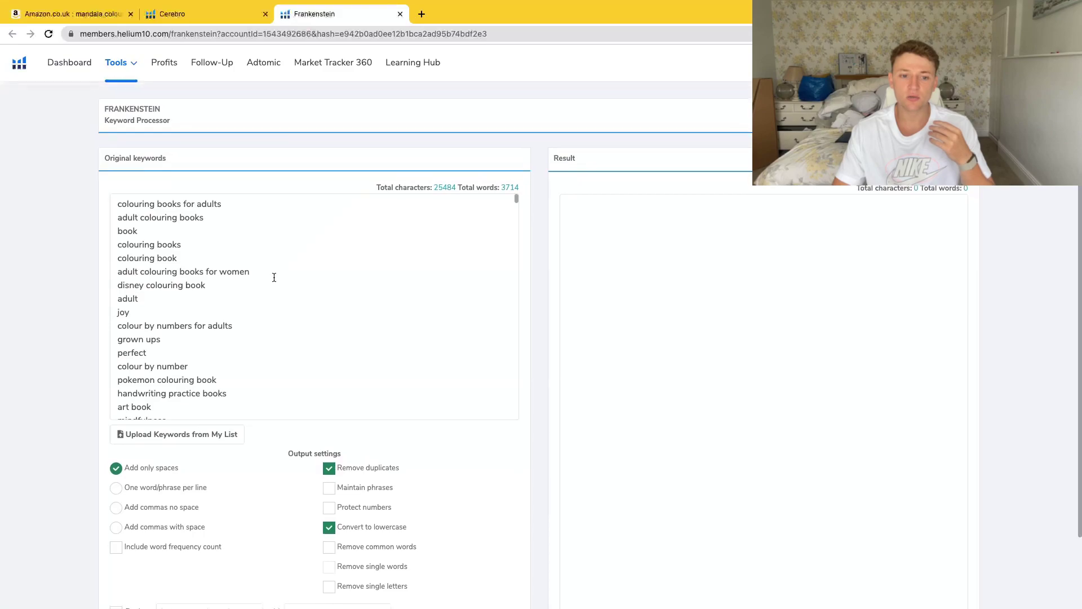
scroll(237, 275, "down", 10)
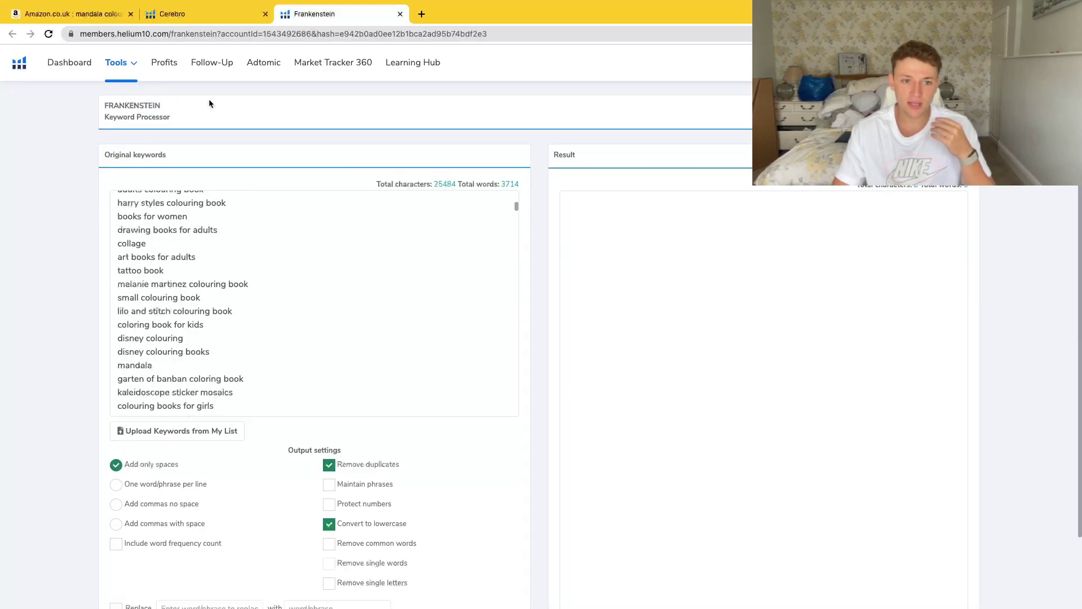
- Compare the keyword table in Cerebro with the original keywords loaded in Frankenstein
left_click(186, 14)
scroll(158, 330, "down", 10)
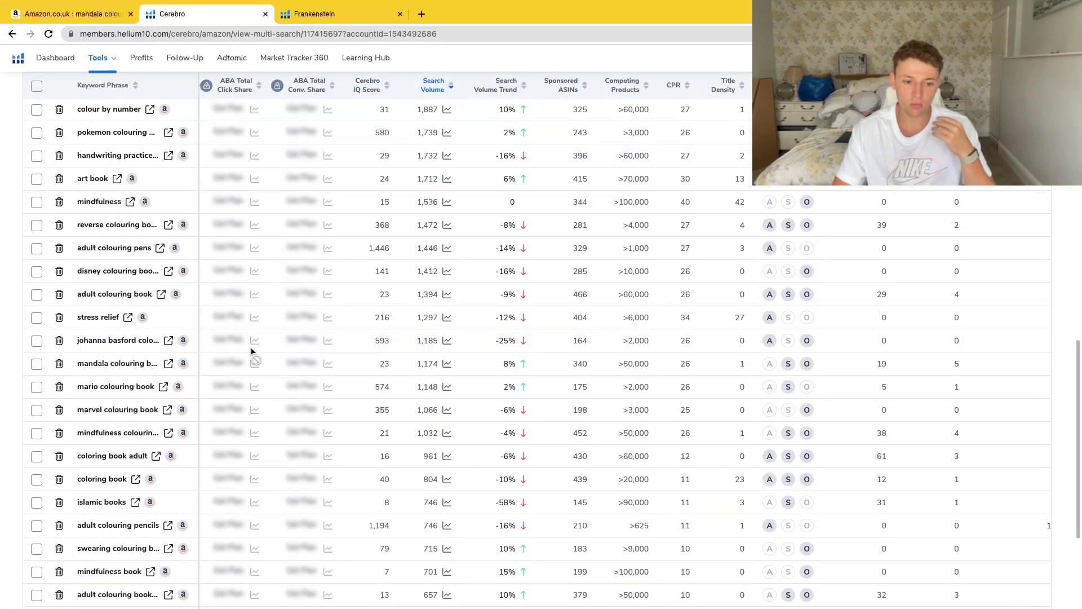
scroll(219, 223, "up", 15)
left_click(331, 11)
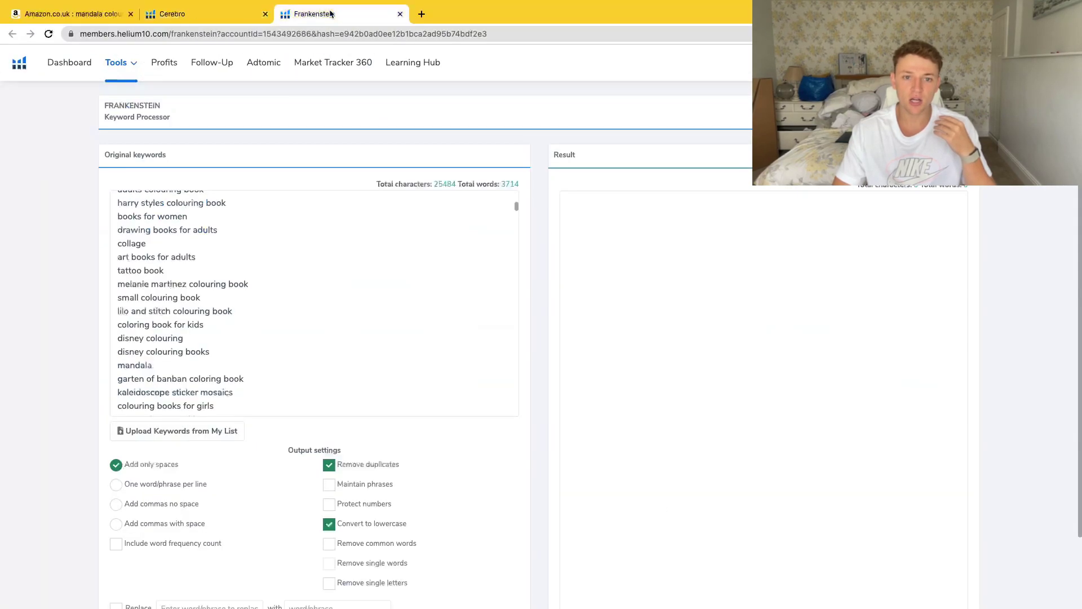
scroll(211, 258, "up", 10)
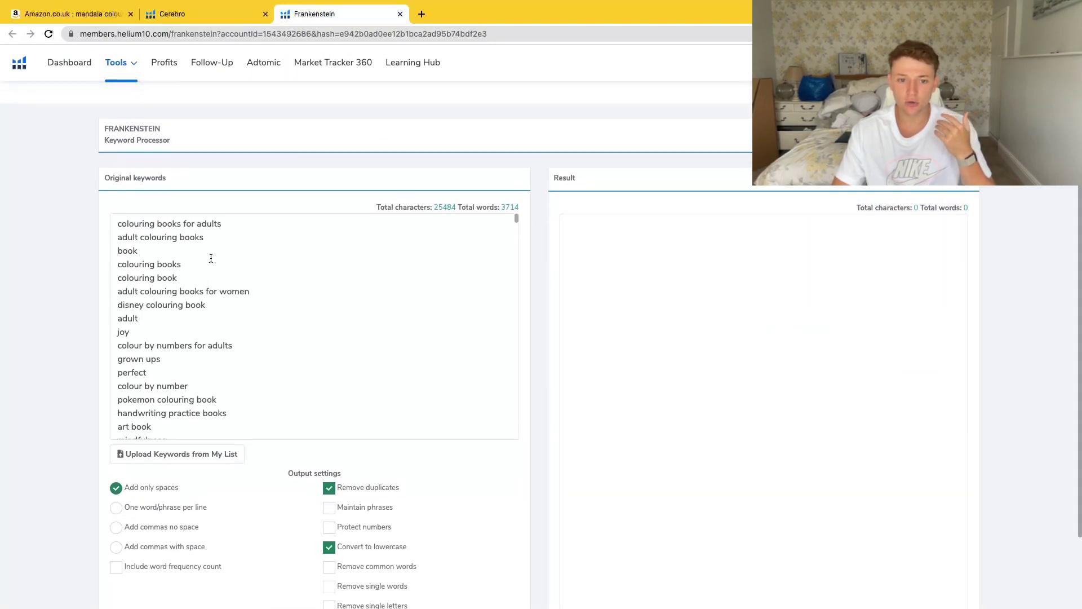
- Check the Books sales ranks of the Amazing Patterns and Relaxing Mandala Patterns books in the Amazon UK search results
left_click(94, 19)
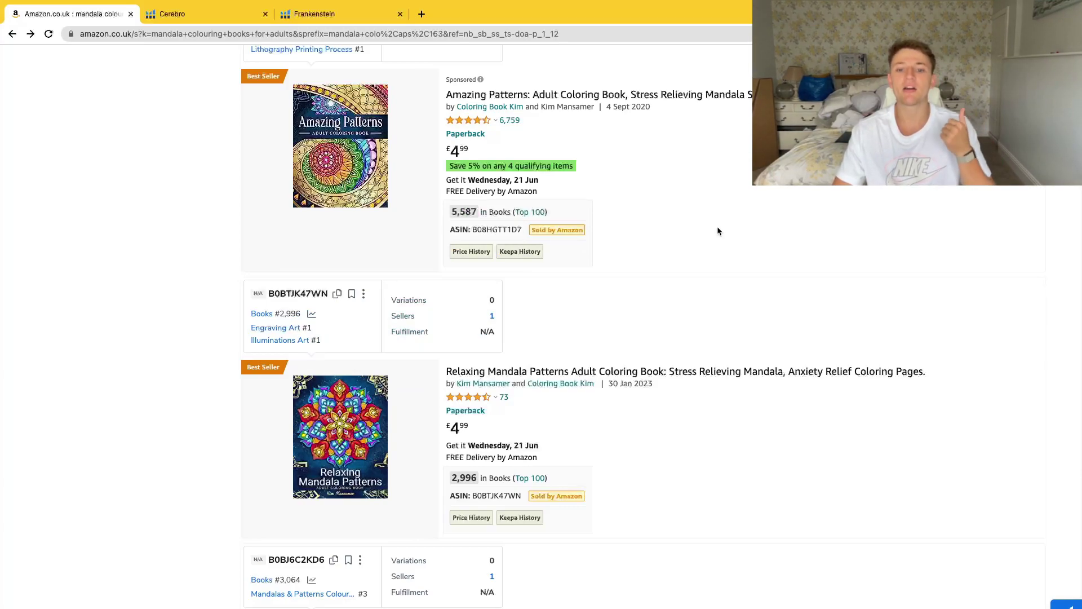
left_click_drag(450, 212, 480, 212)
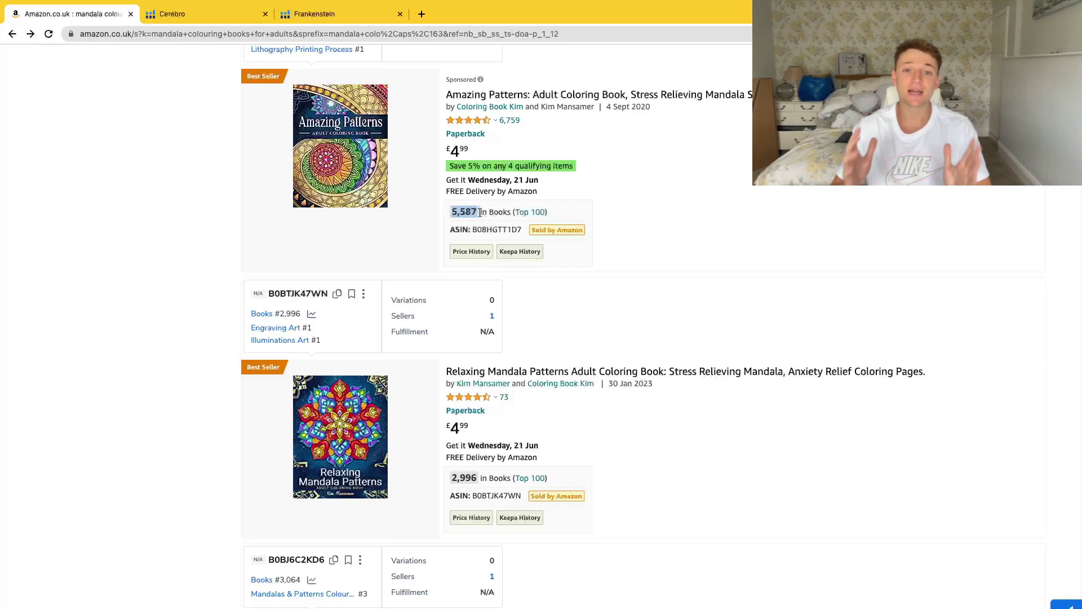
left_click_drag(451, 478, 478, 478)
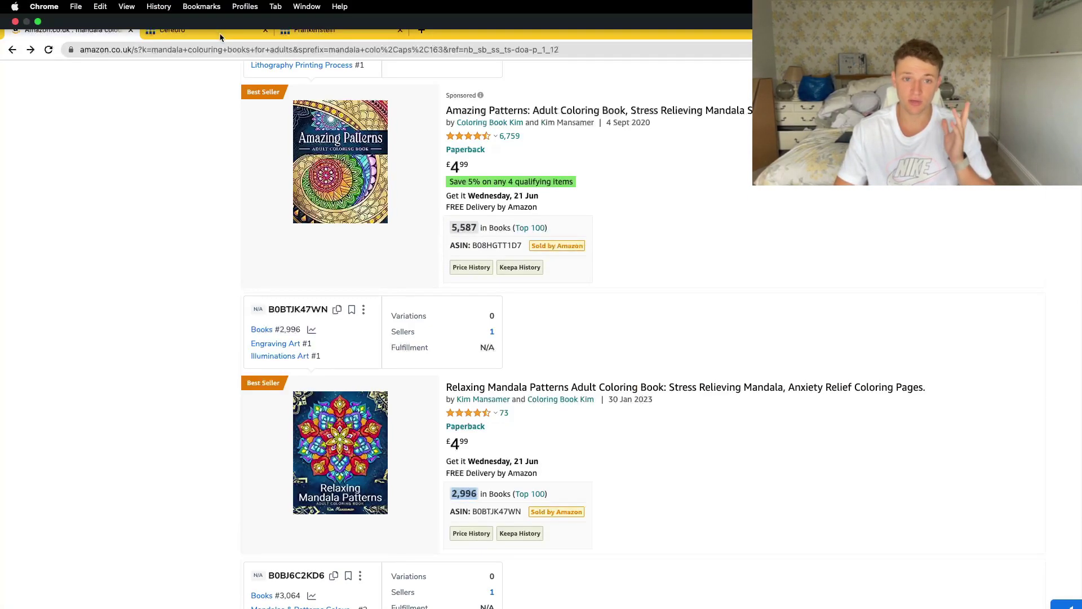
left_click(335, 35)
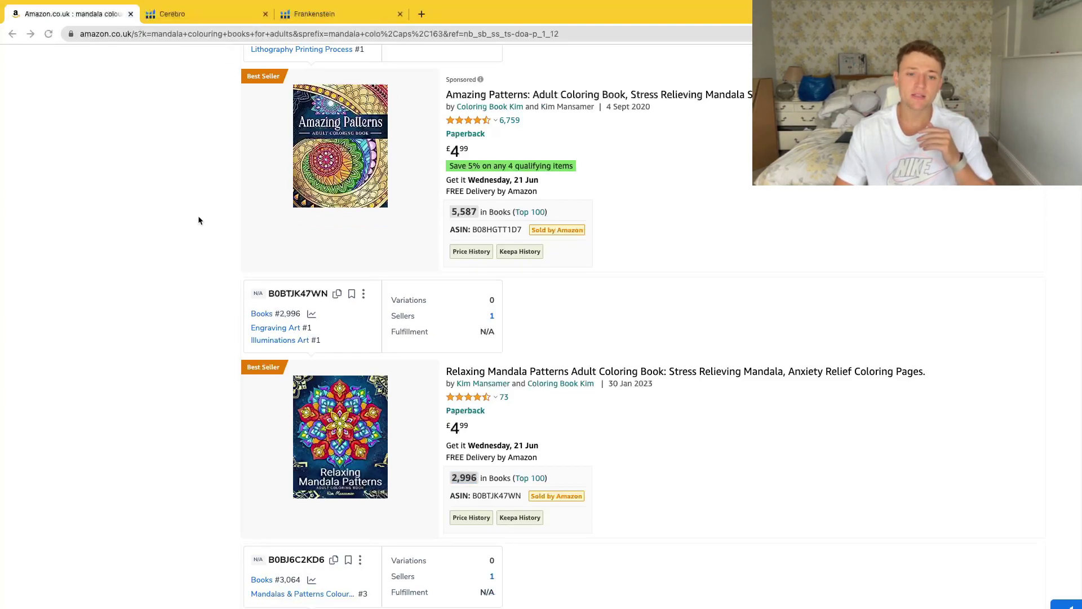
- Set the Frankenstein output to one word/phrase per line and include the word frequency count
left_click(329, 17)
scroll(260, 230, "down", 4)
scroll(260, 231, "down", 5)
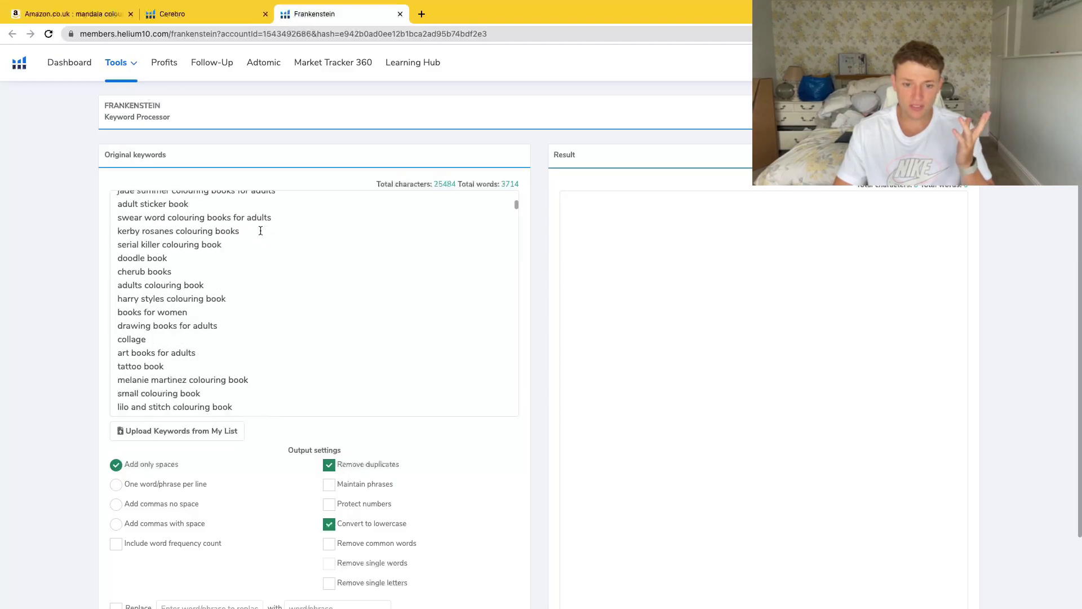
left_click(116, 484)
scroll(89, 403, "down", 1)
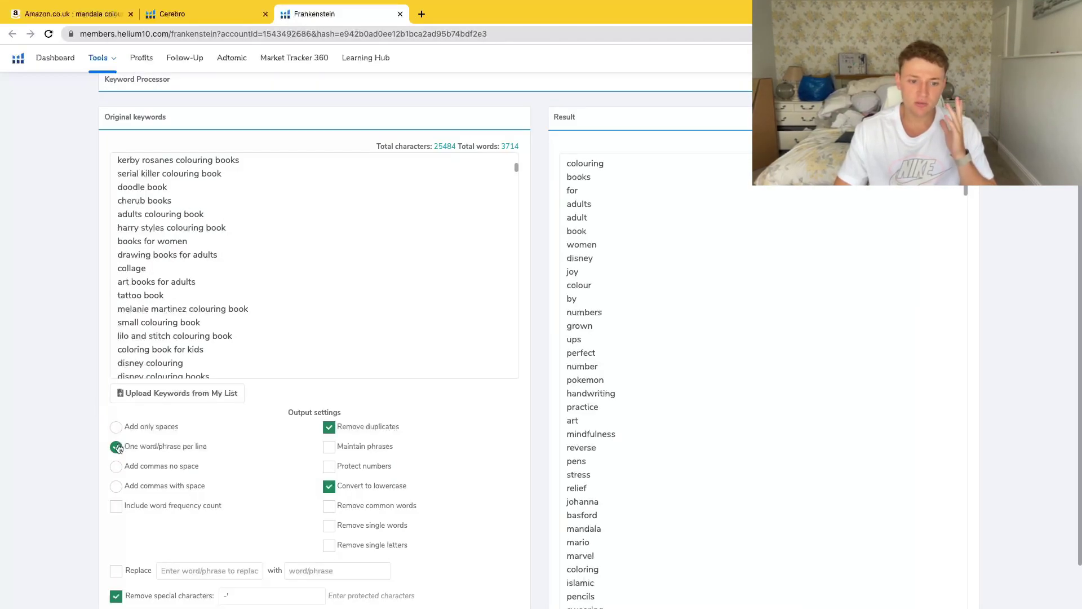
left_click_drag(157, 447, 190, 453)
left_click(116, 506)
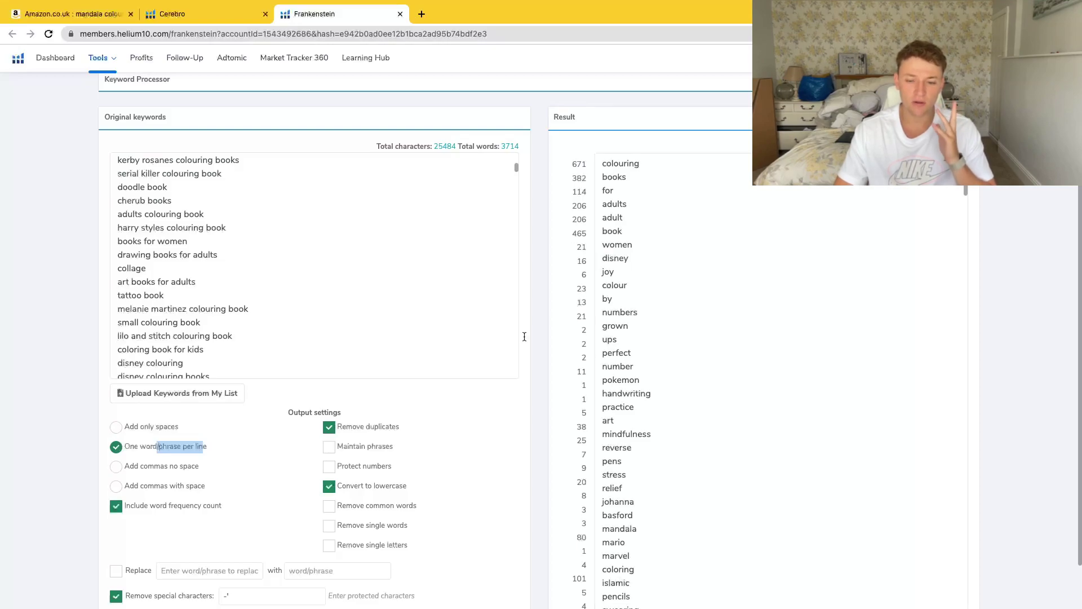
- Sort the Frankenstein result by descending frequency and look further down the original keyword list
left_click(1020, 219)
left_click(965, 121)
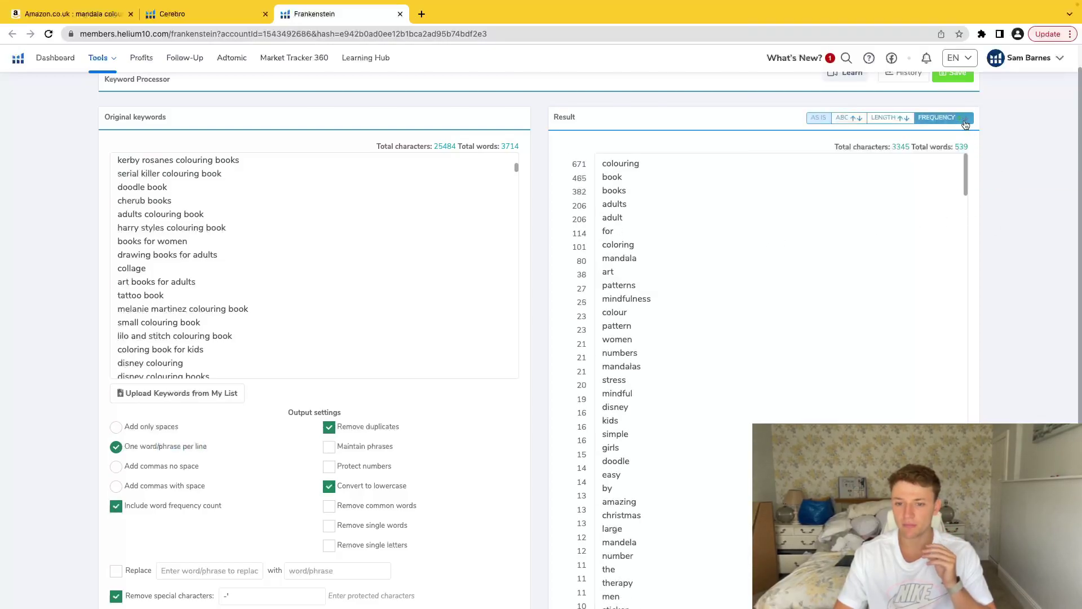
scroll(295, 232, "down", 15)
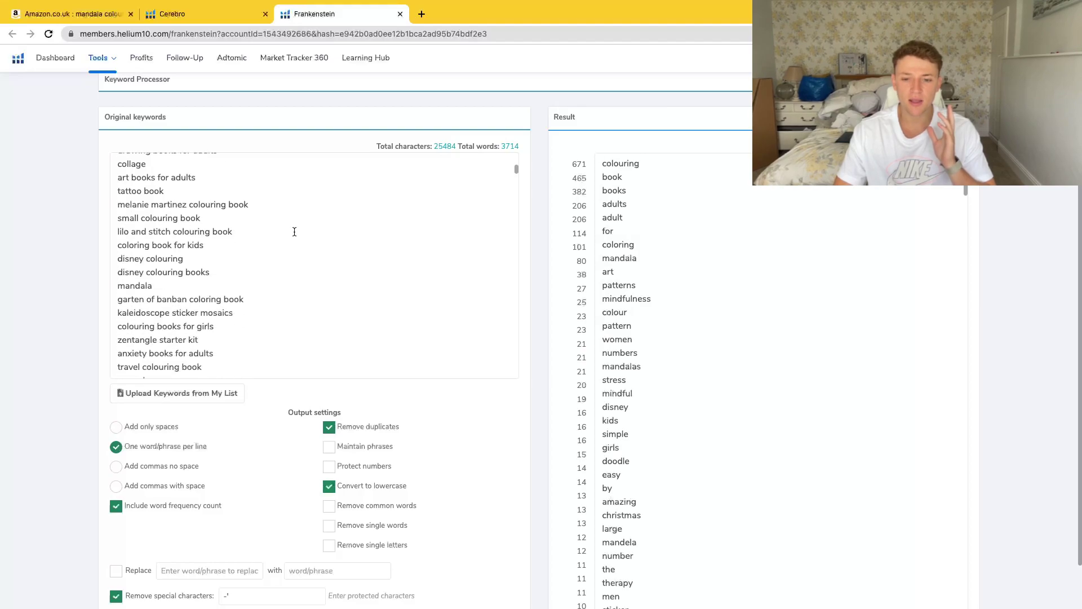
scroll(294, 232, "down", 6)
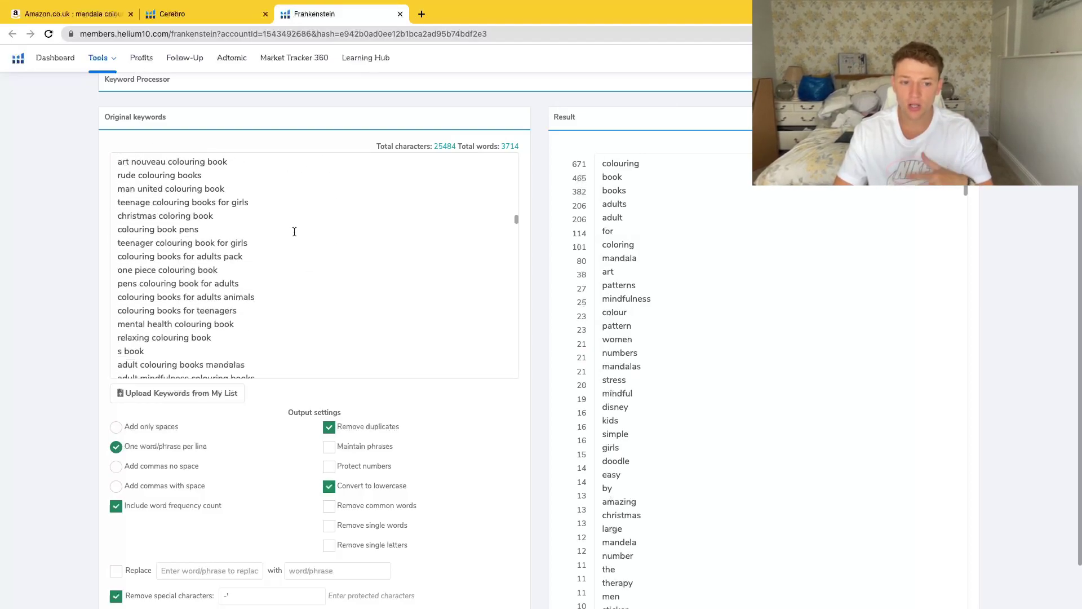
- Look back over the Cerebro filters and keyword table, and open the Magnet tool in their place
left_click(208, 17)
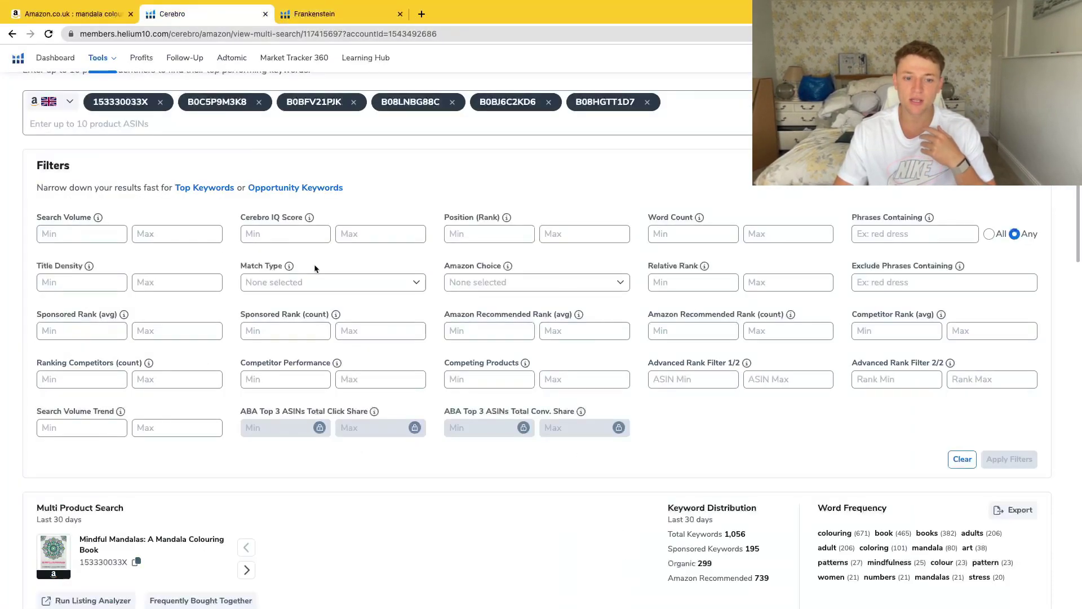
scroll(302, 508, "up", 1)
scroll(303, 508, "down", 4)
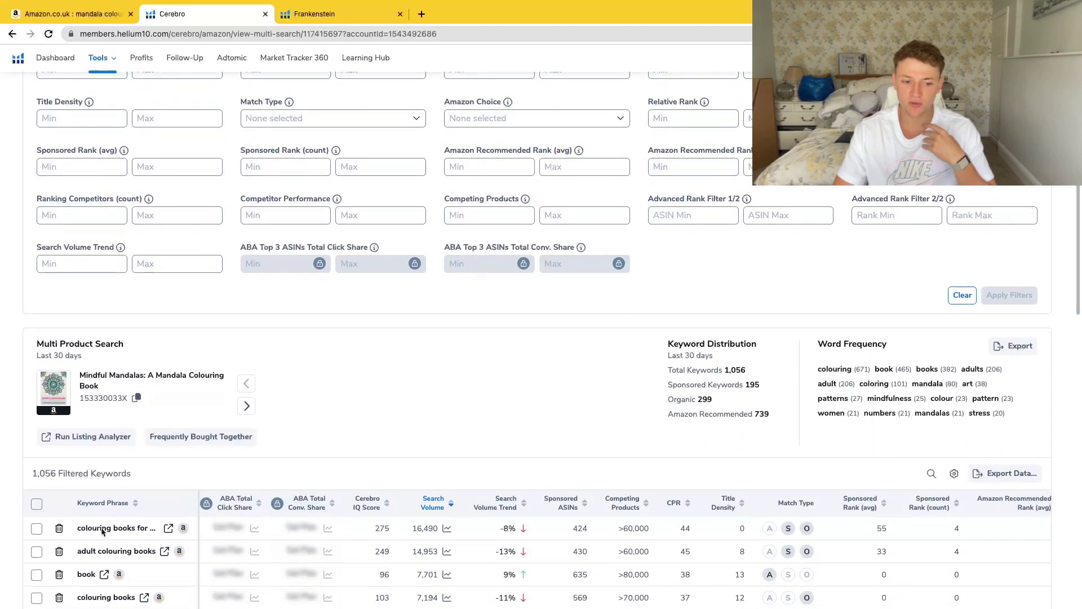
scroll(219, 445, "up", 4)
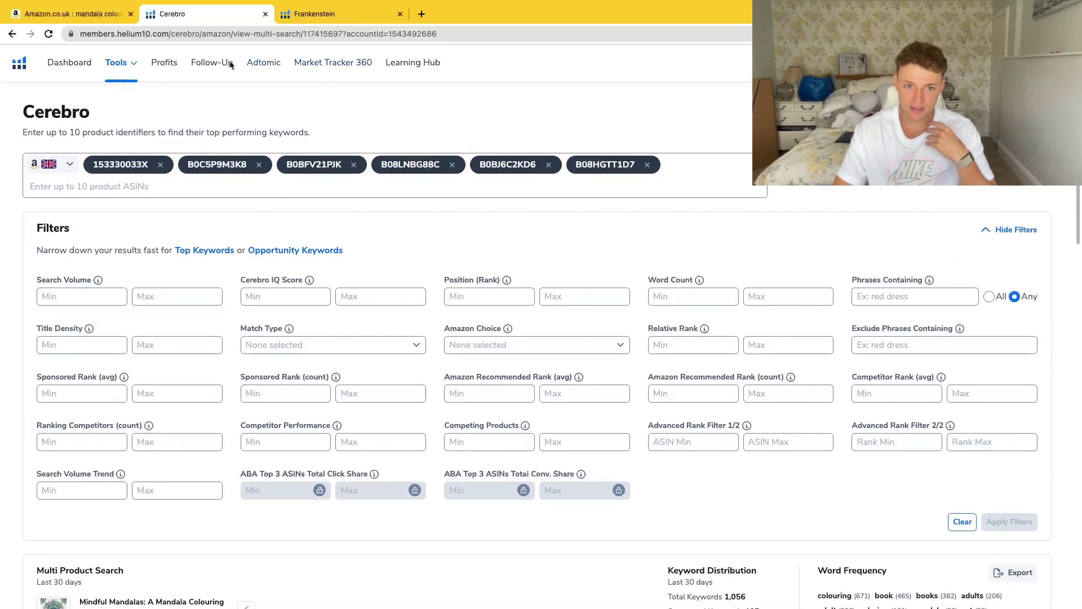
left_click(118, 63)
left_click(269, 299)
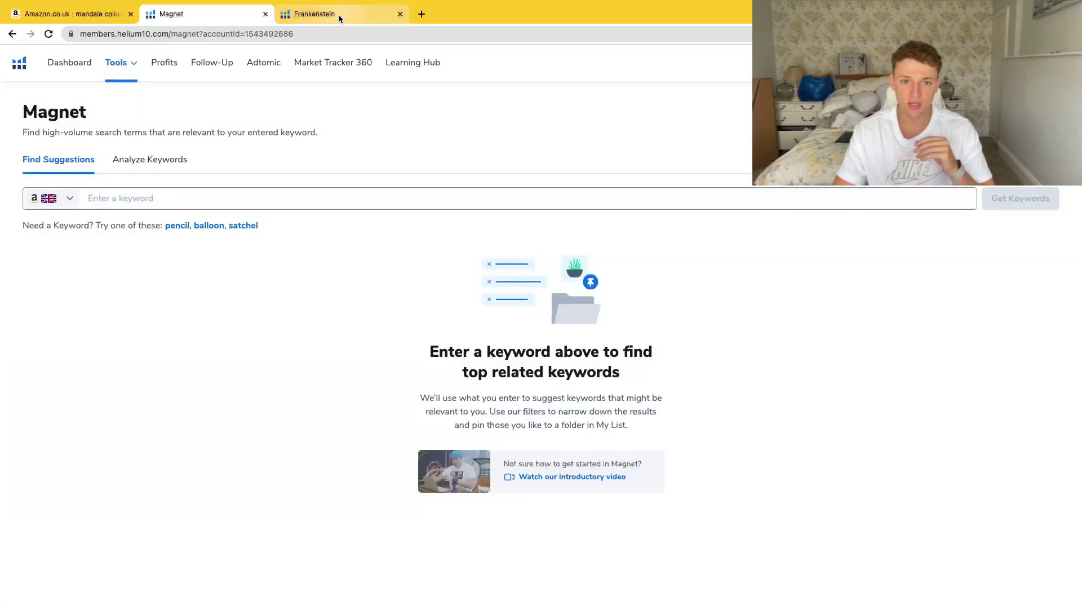
- Compare the original keyword phrases in Frankenstein with the most frequent single words and their frequency counts
left_click(338, 15)
scroll(255, 286, "up", 20)
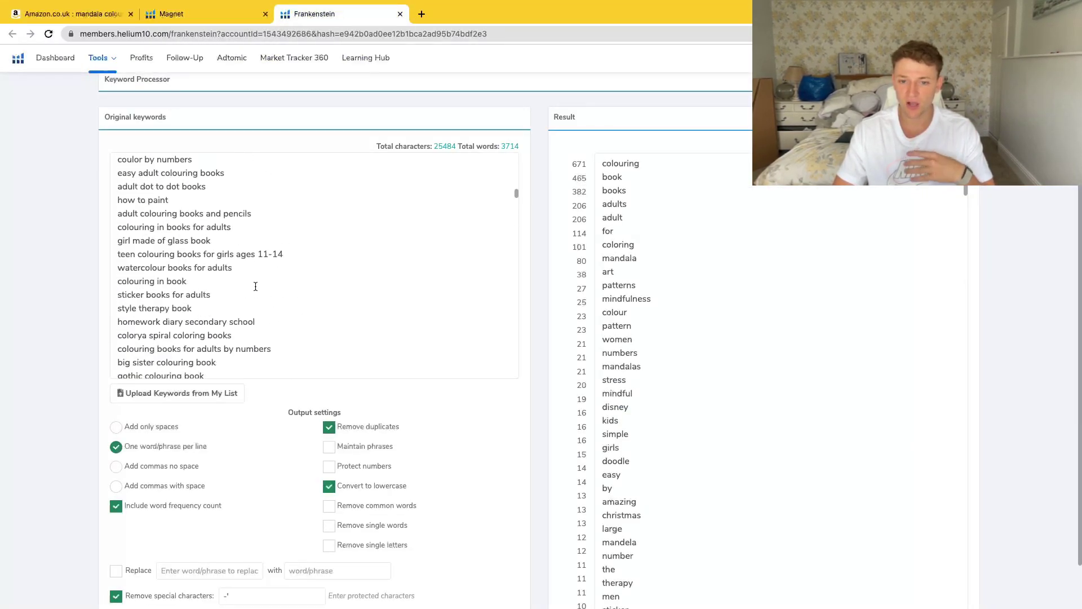
scroll(255, 286, "up", 2)
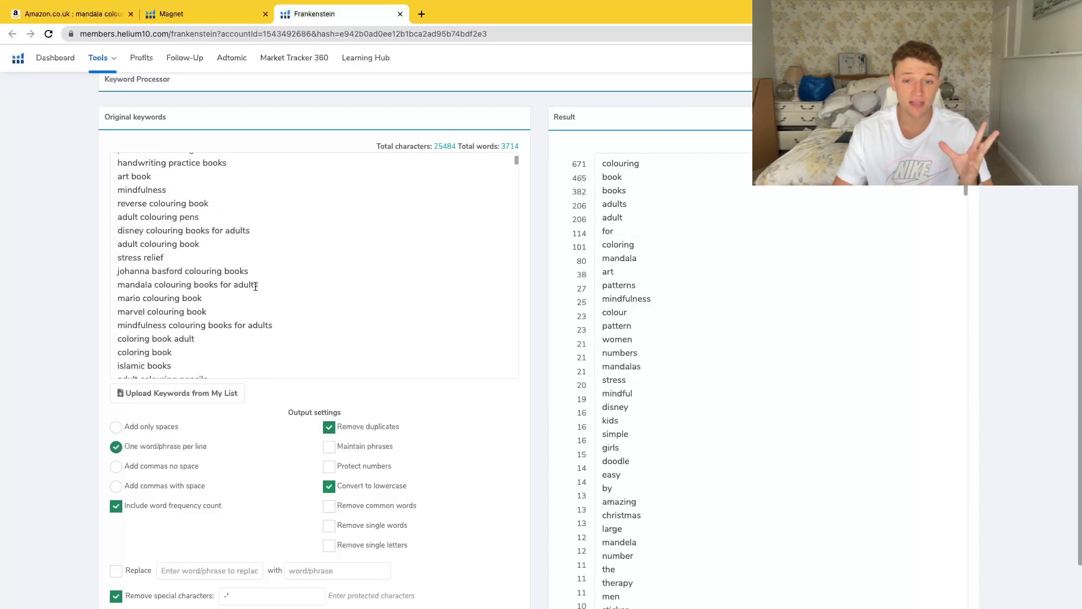
scroll(255, 286, "down", 2)
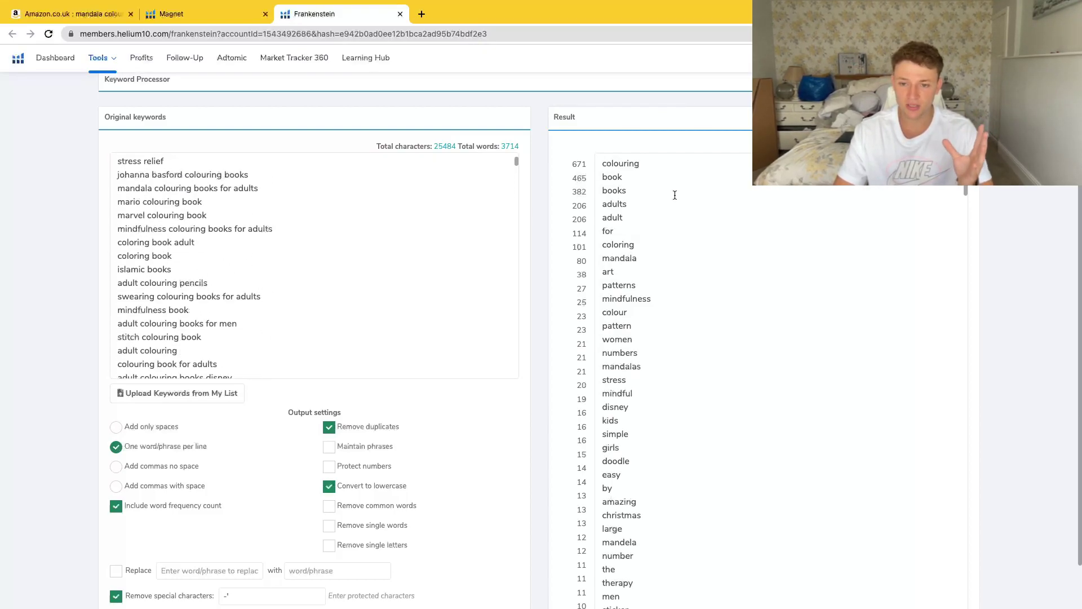
left_click_drag(599, 163, 651, 247)
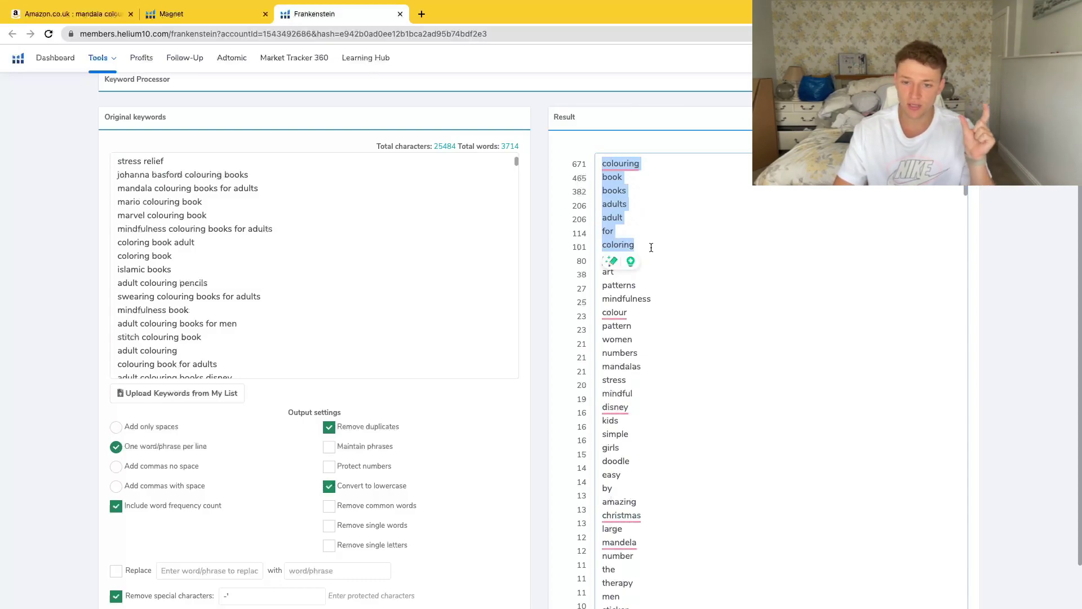
left_click(625, 188)
triple_click(575, 167)
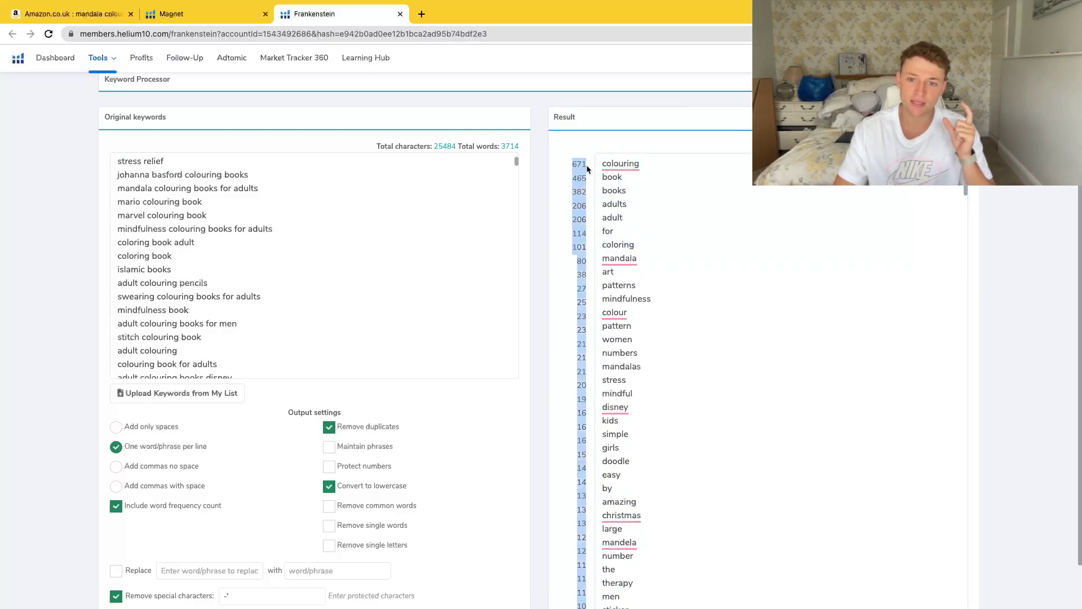
scroll(255, 297, "down", 10)
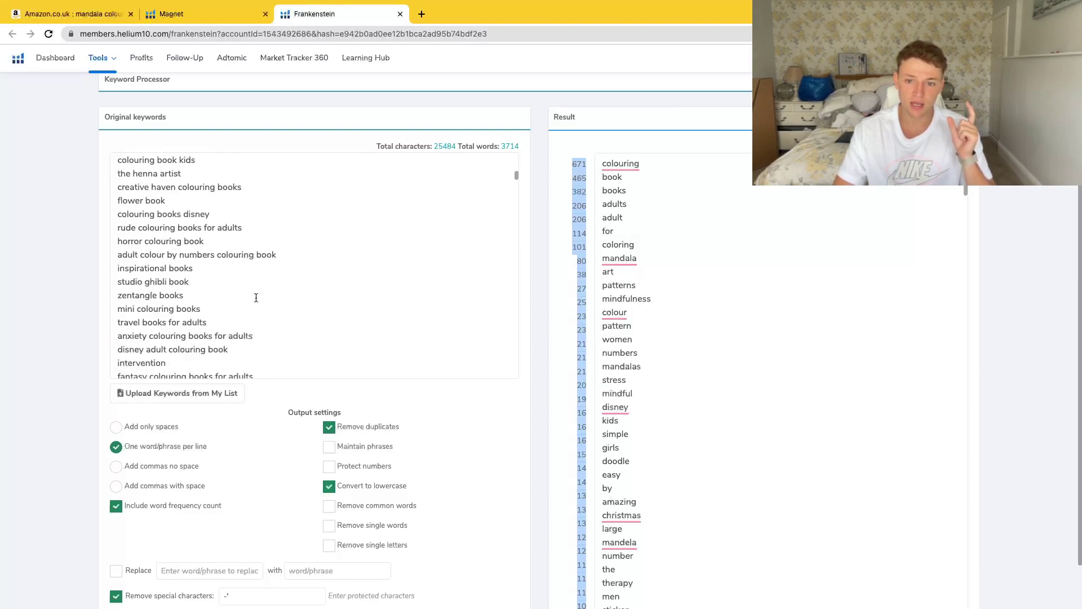
- Examine the highest-frequency words in the Frankenstein result, from "colouring" down to "mindfulness", against the start of the original keyword list
left_click(841, 215)
left_click_drag(647, 285, 597, 168)
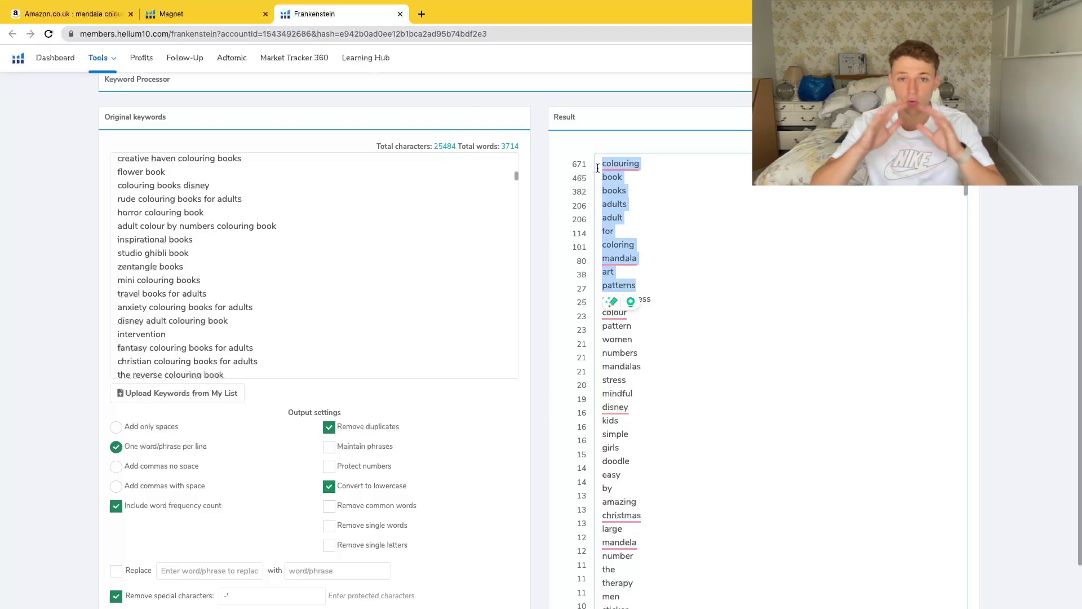
left_click(677, 239)
left_click_drag(643, 286, 602, 163)
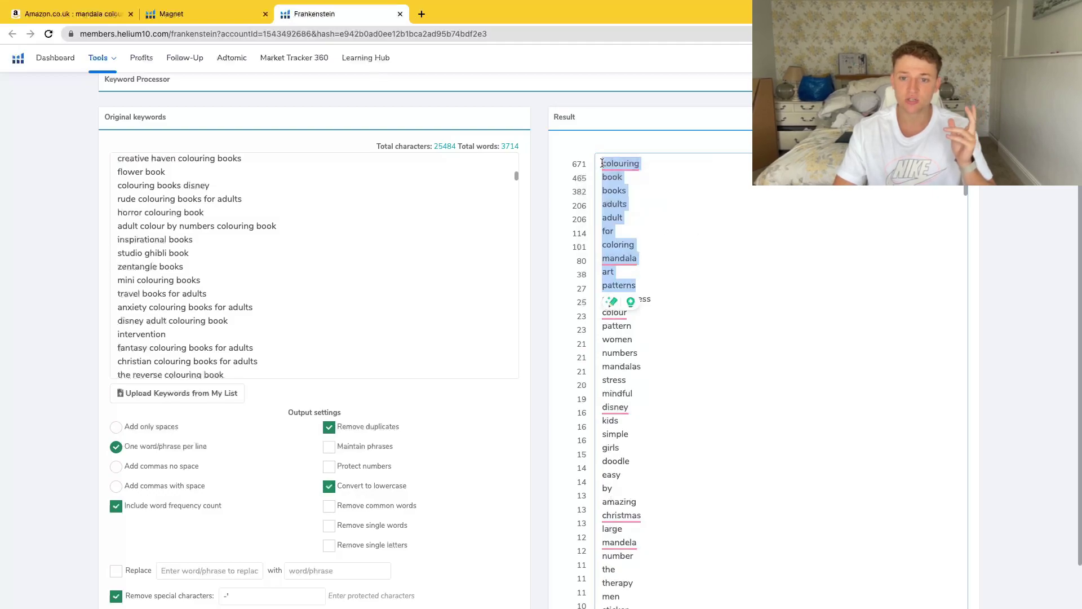
left_click(736, 244)
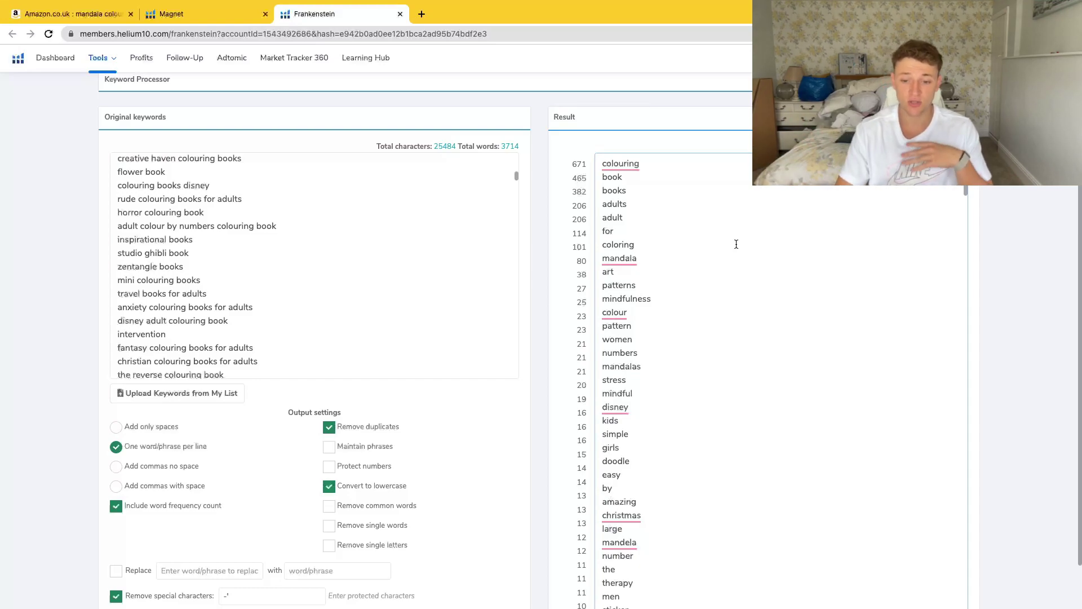
scroll(736, 244, "down", 1)
scroll(736, 244, "down", 2)
scroll(736, 242, "up", 3)
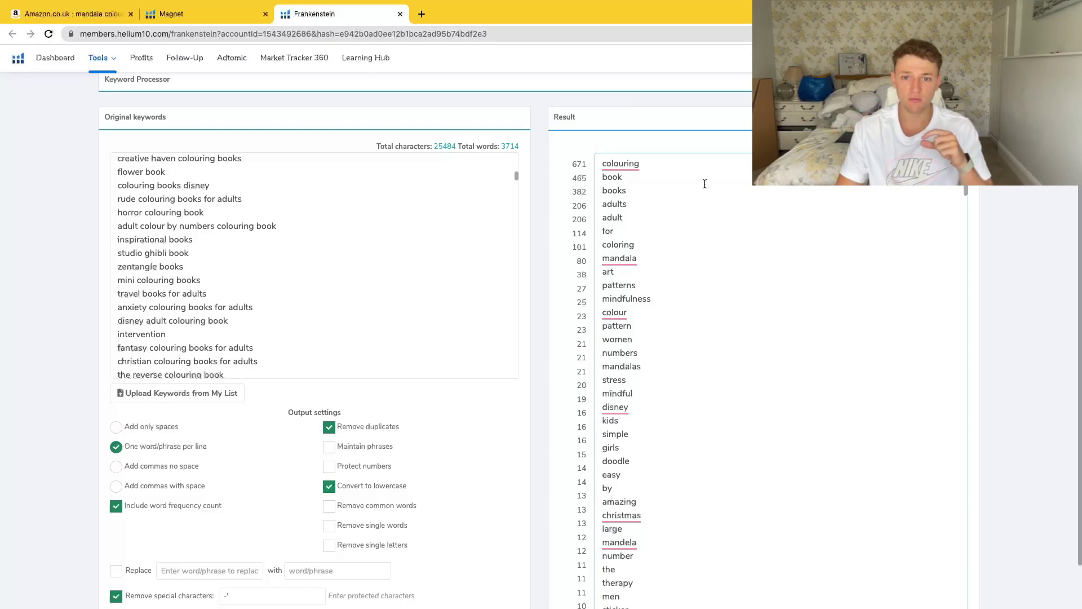
scroll(346, 204, "up", 15)
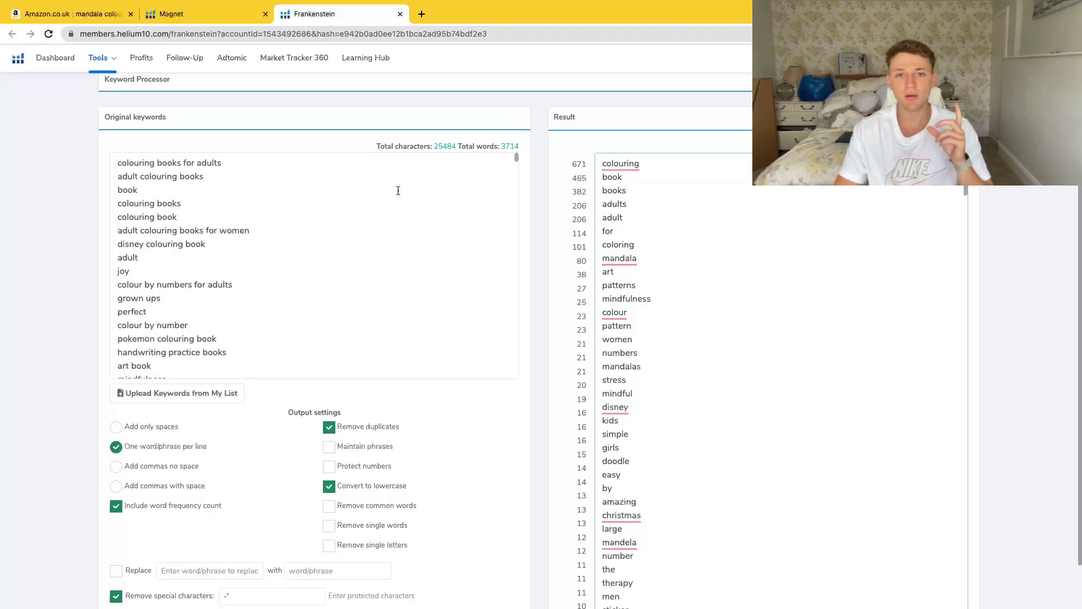
left_click(605, 167)
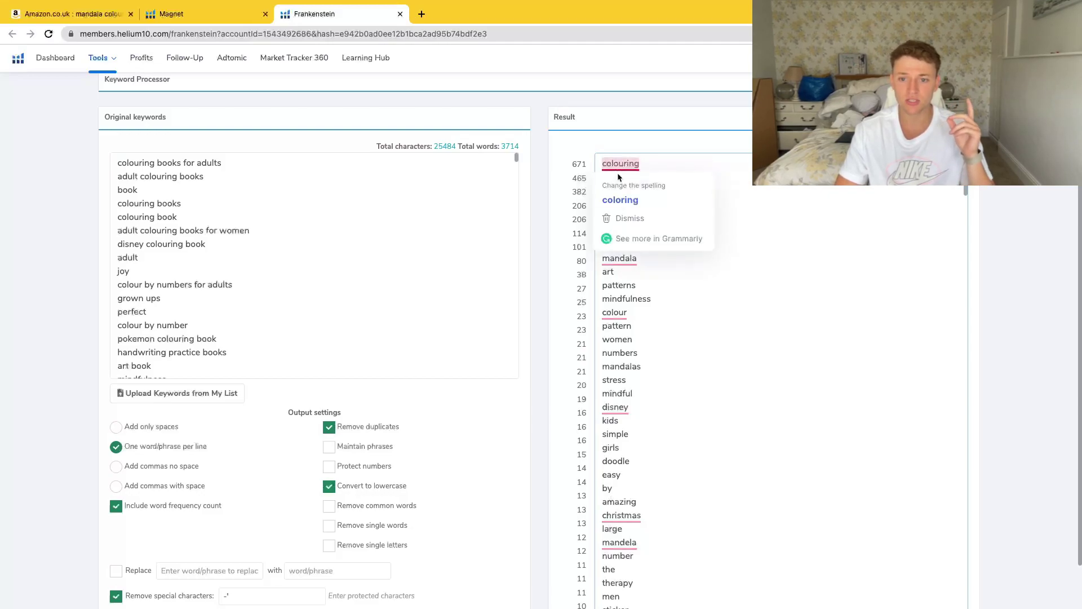
left_click_drag(655, 299, 593, 162)
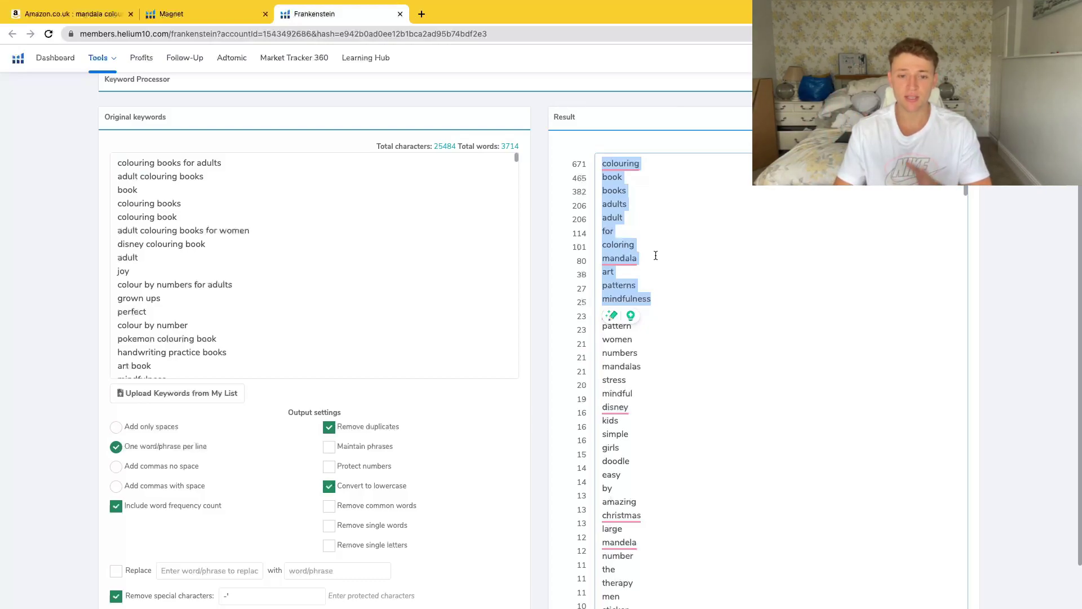
left_click(540, 263)
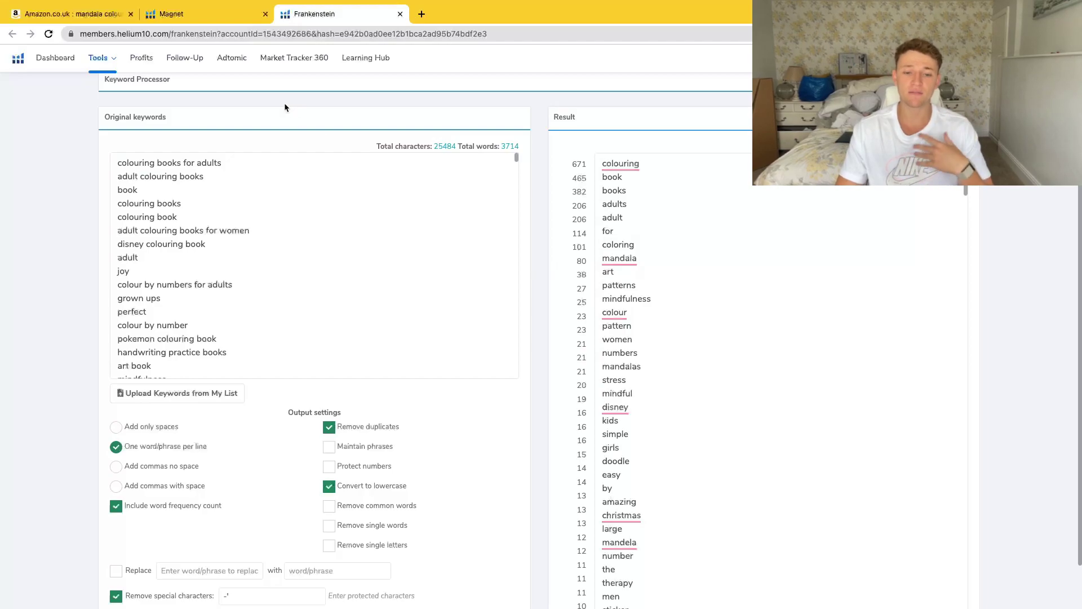
- Return to the Magnet keyword research page and open the Cerebro reverse product lookup in its place
left_click(220, 14)
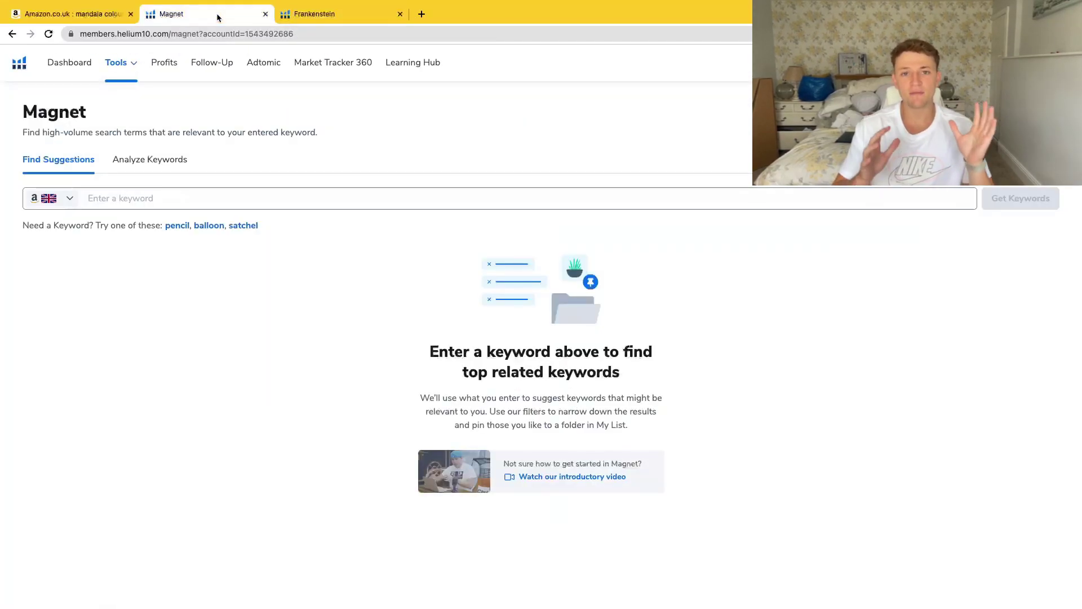
left_click(119, 62)
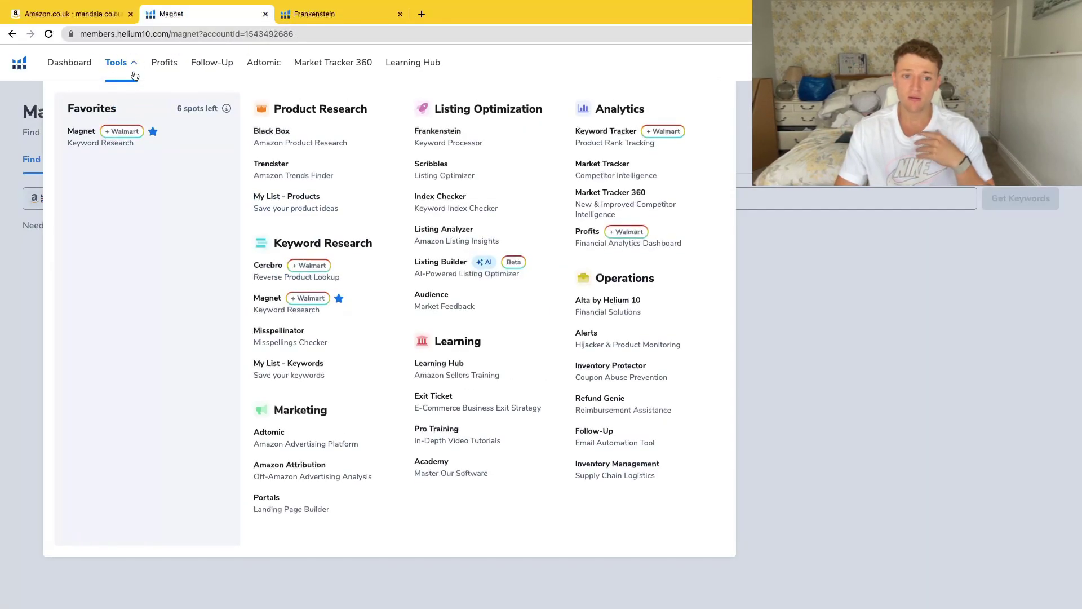
left_click(301, 301)
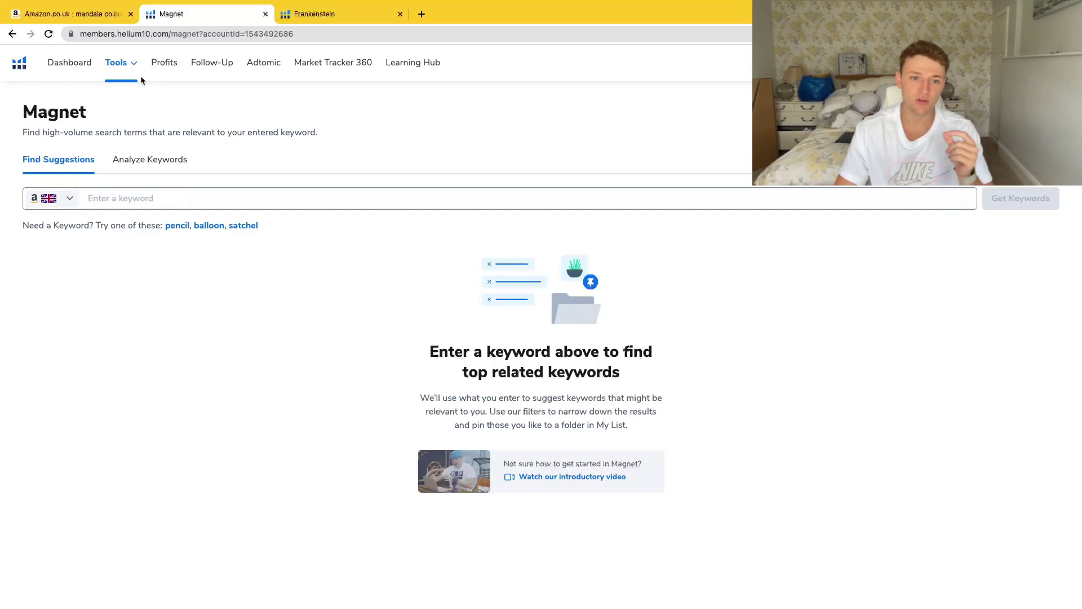
left_click(107, 71)
left_click(271, 272)
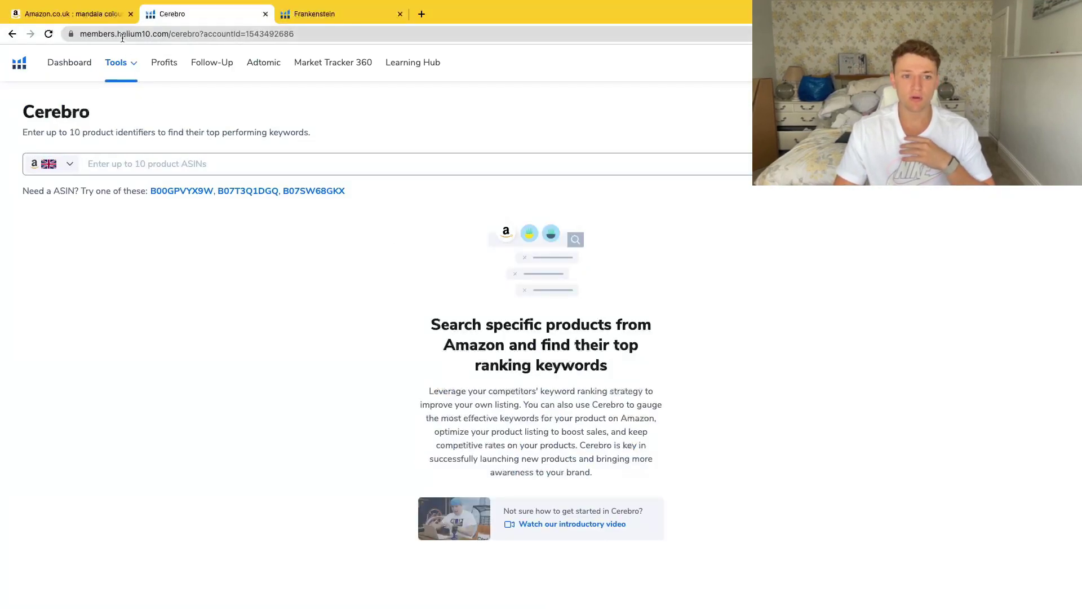
- Look back over the Amazon mandala colouring book listings and the Cerebro product search, and return to the Frankenstein word frequency result
left_click(114, 17)
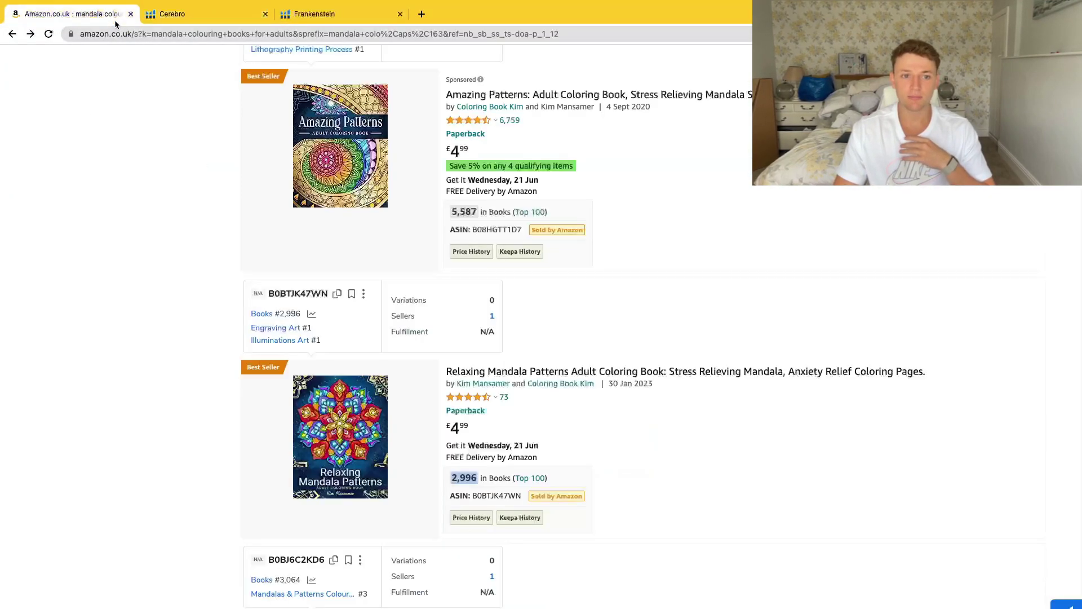
left_click(233, 20)
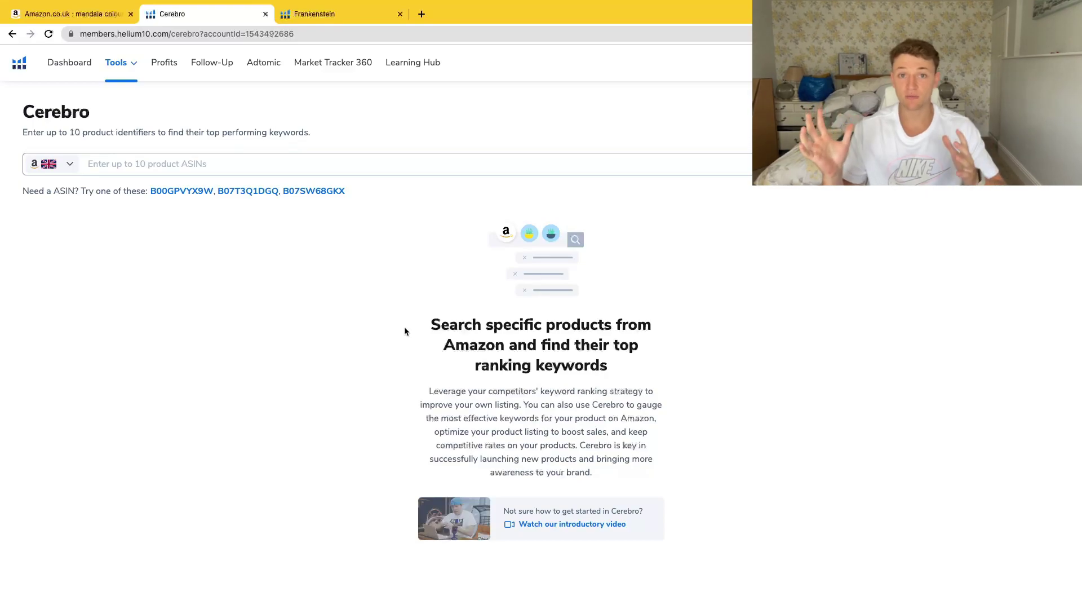
left_click(357, 12)
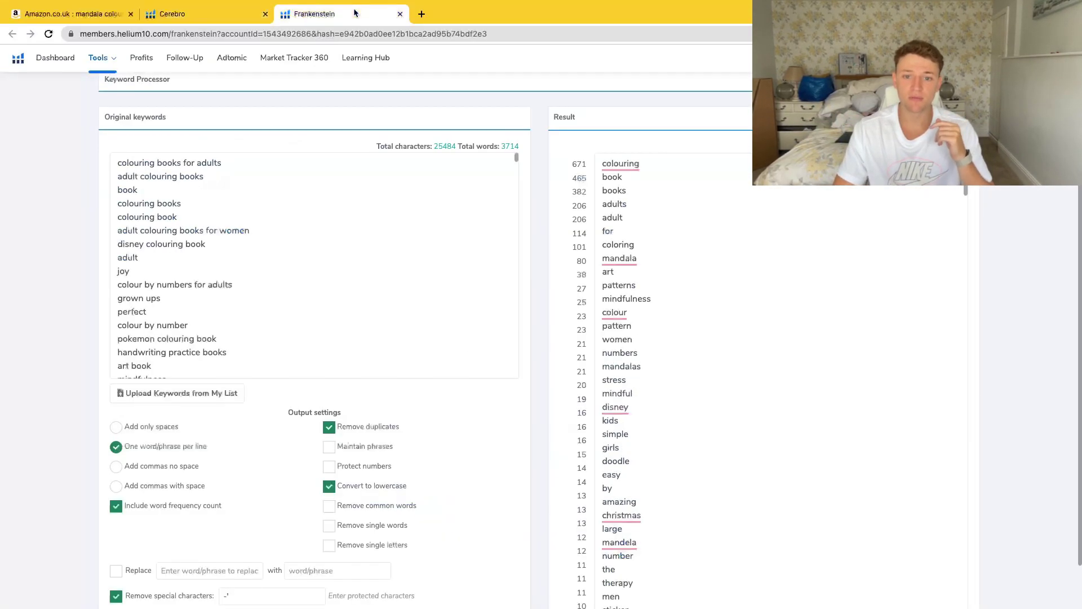